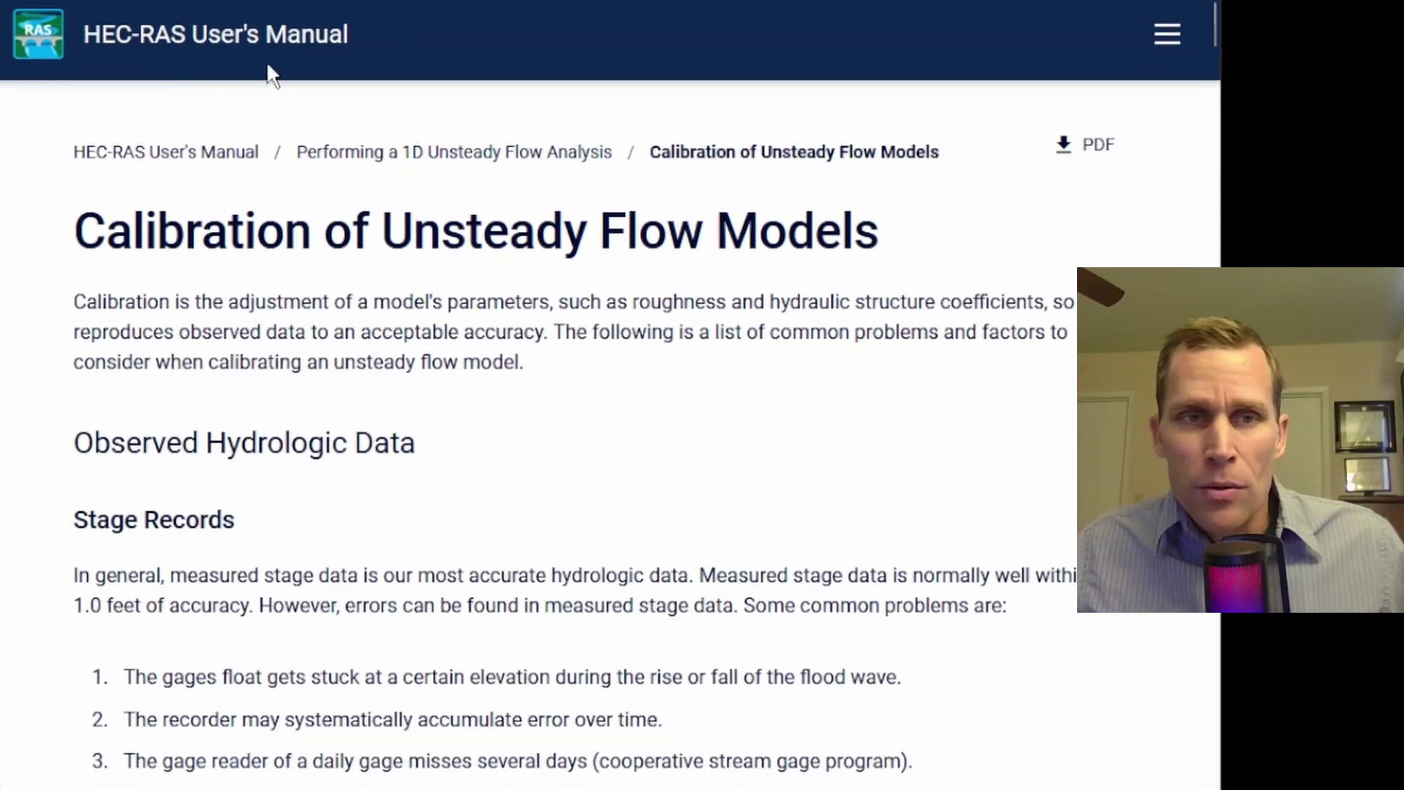
- Stretch the Firefox window's right edge so the calibration manual page fills the screen
mouse_move(1221, 265)
left_mouse_down()
mouse_move(1401, 264)
mouse_move(1213, 265)
mouse_move(1236, 265)
left_mouse_up()
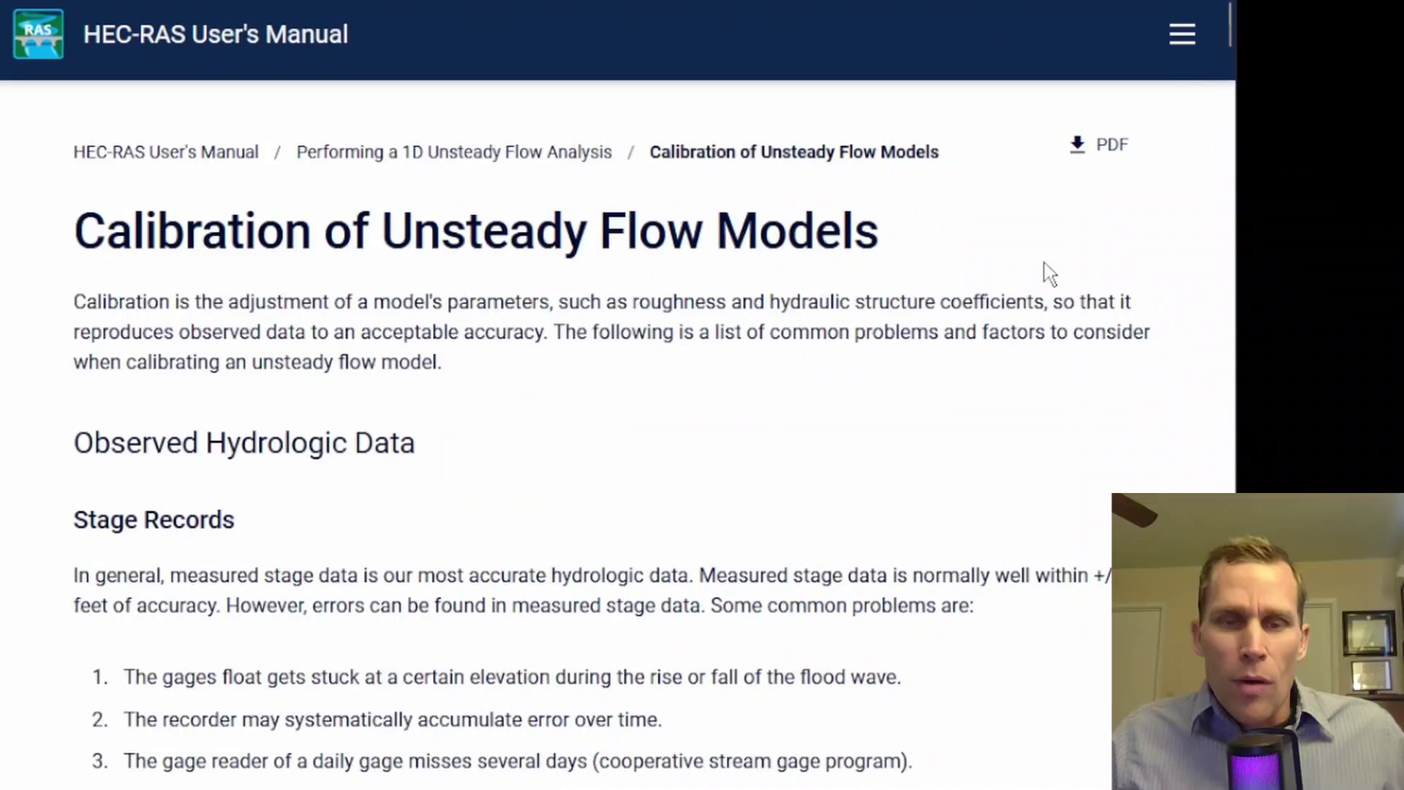
- Bring up the HEC-RAS River A Geometric Data window, then go back to the Firefox manual
left_click(695, 781)
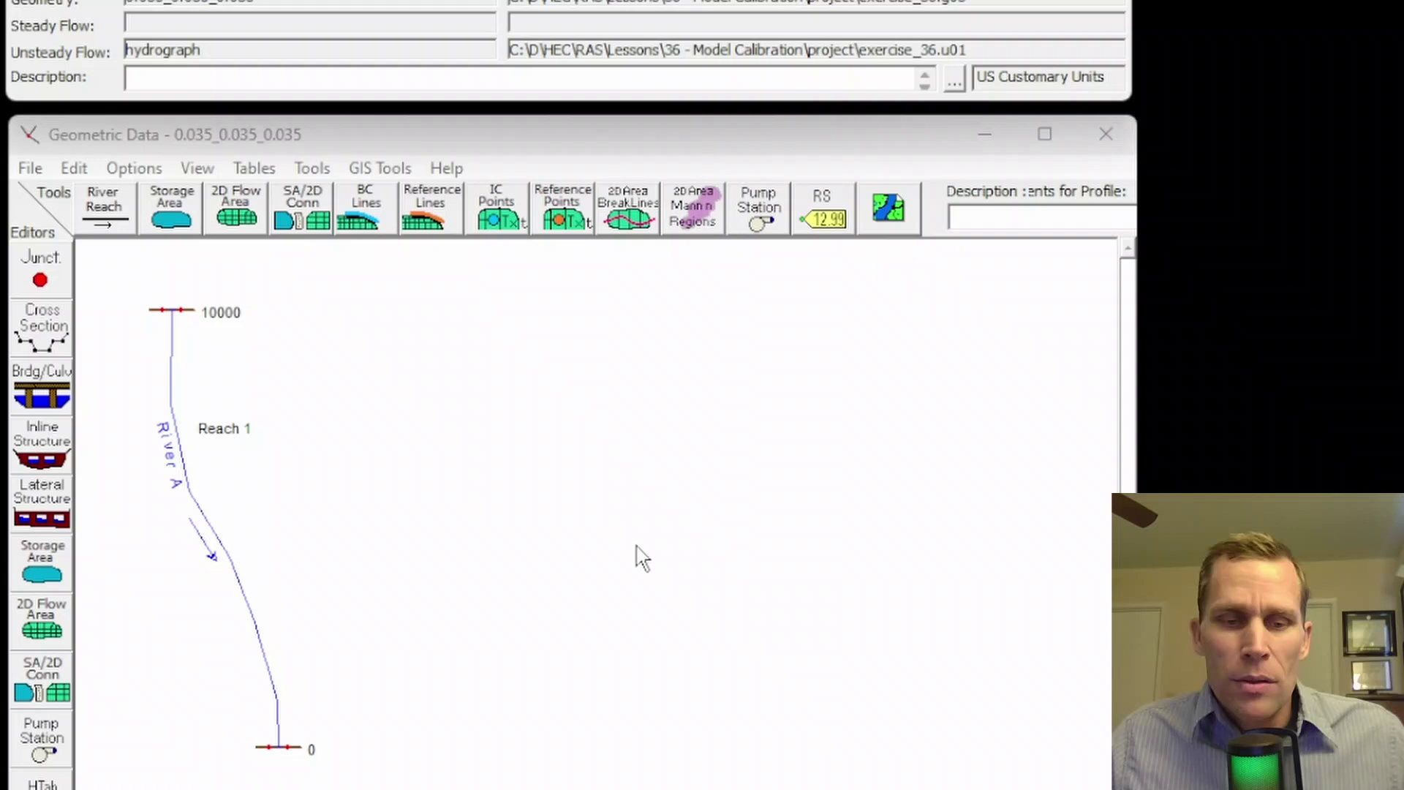
mouse_move(322, 789)
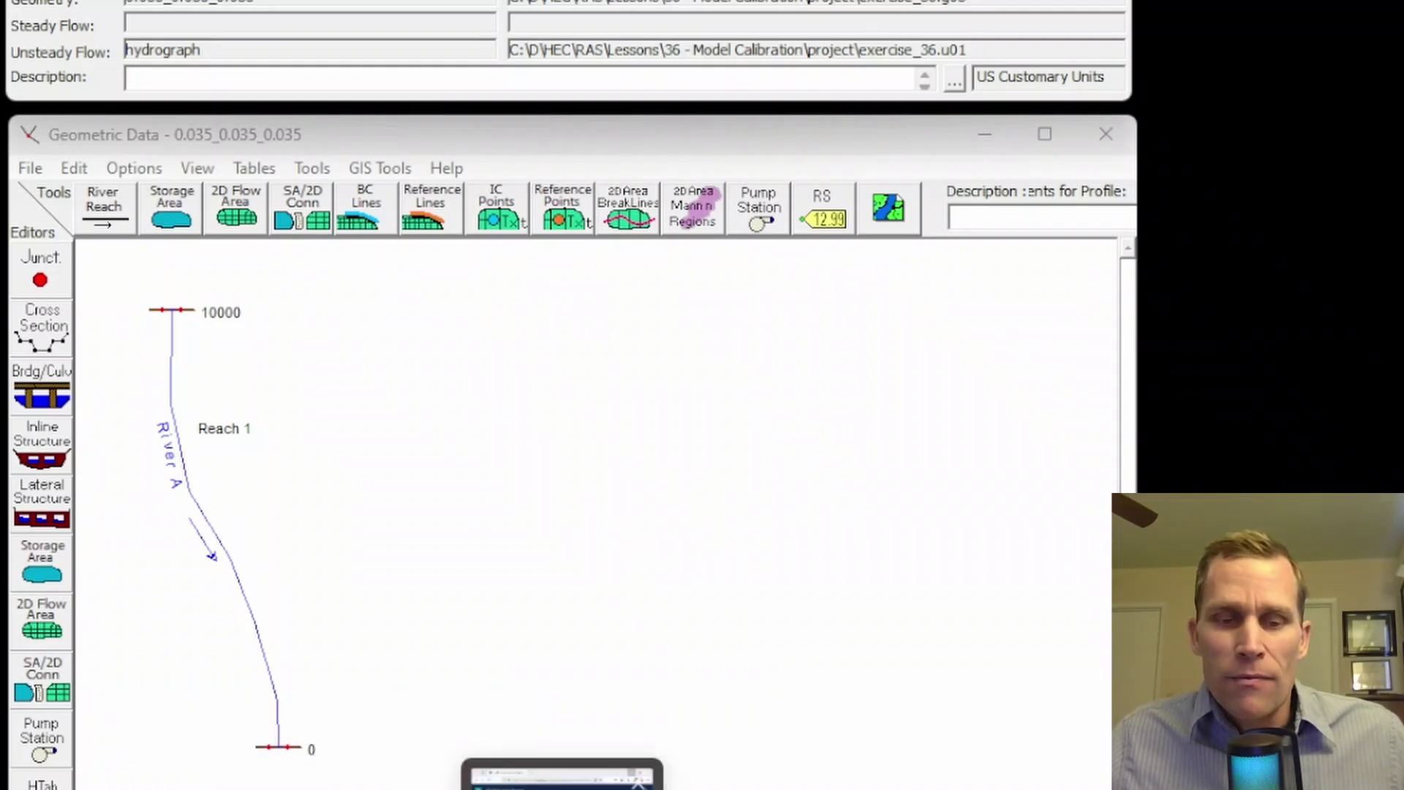
left_click(562, 775)
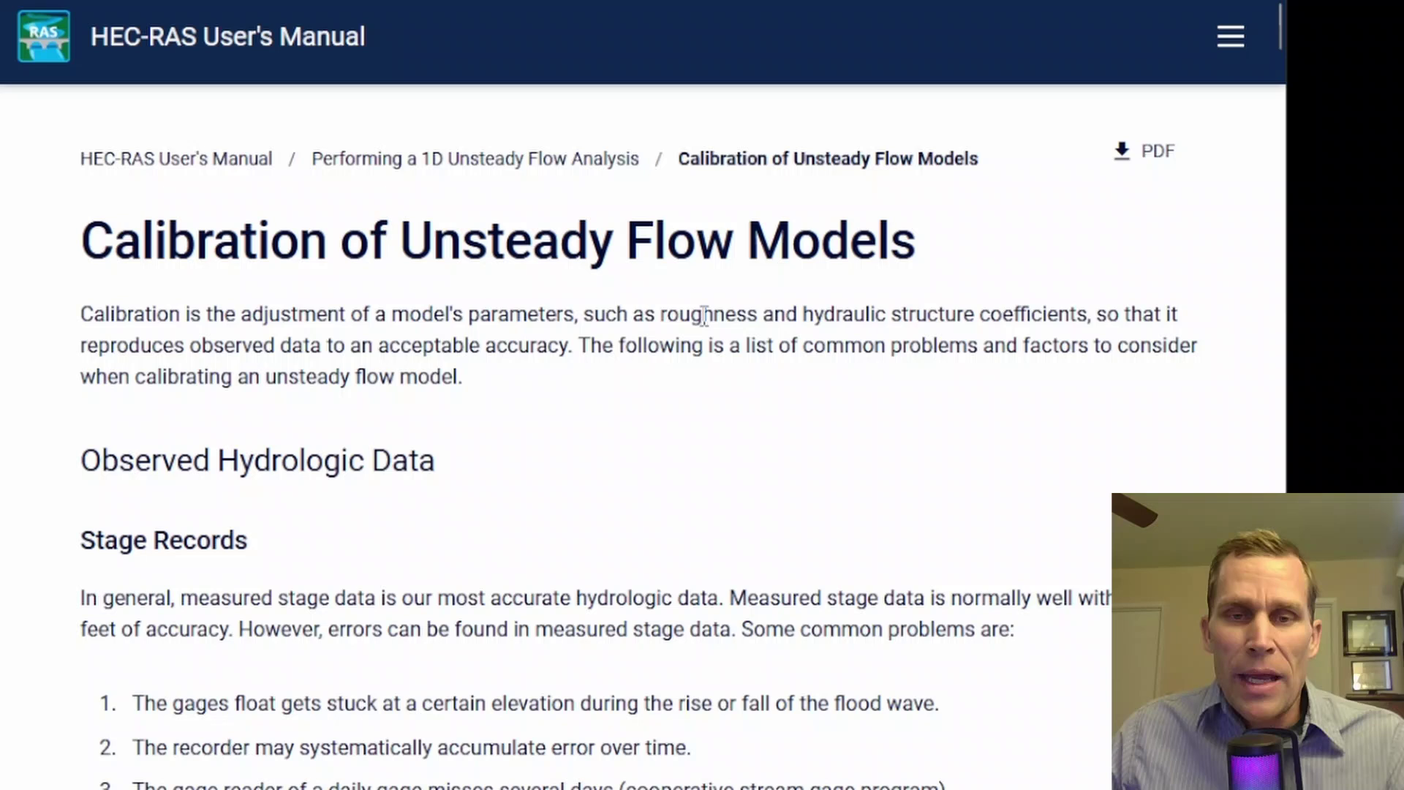
- Highlight the roughness and structure coefficients phrase and the Stage Records and Flow Records headings
left_click_drag(704, 314, 866, 314)
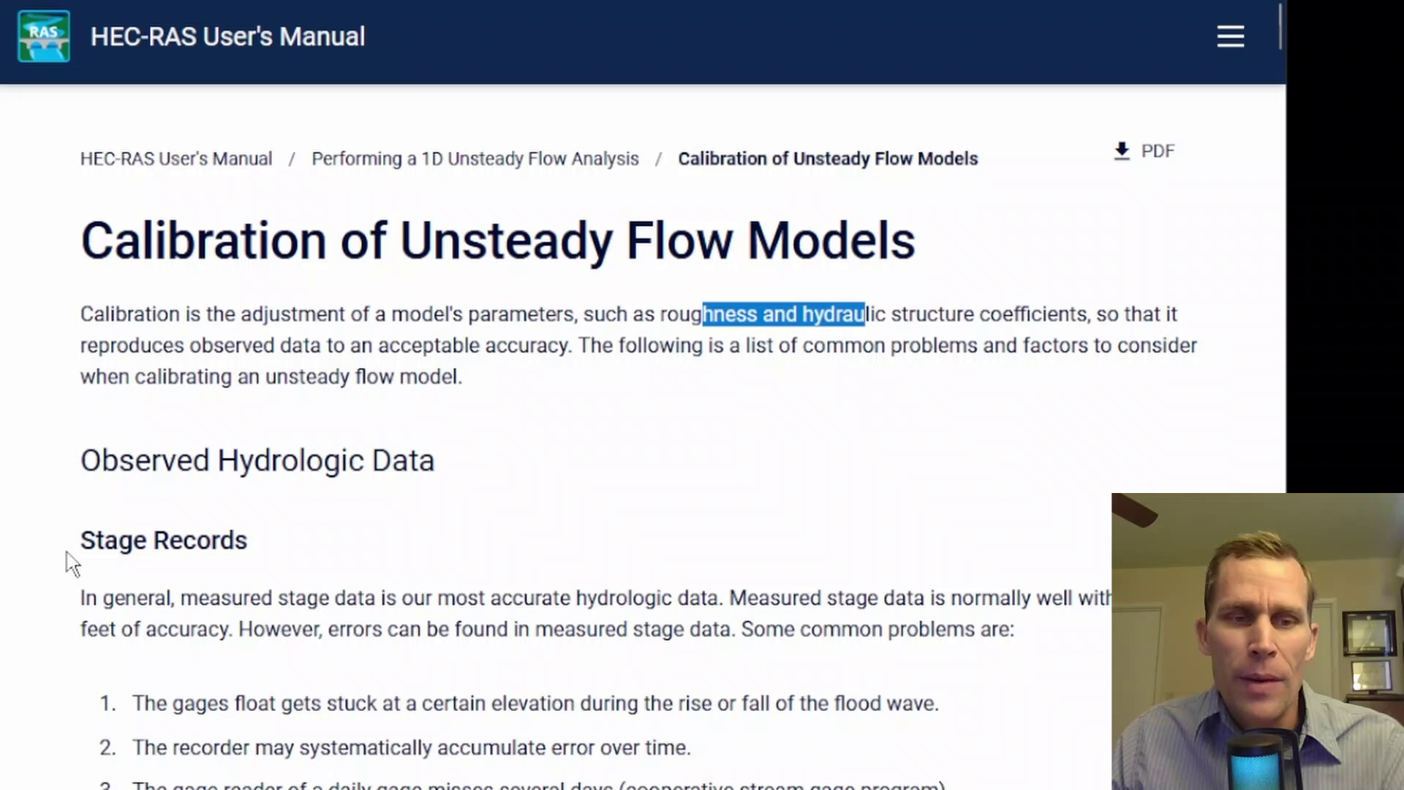
left_click_drag(67, 553, 263, 545)
scroll(74, 451, "down", 7)
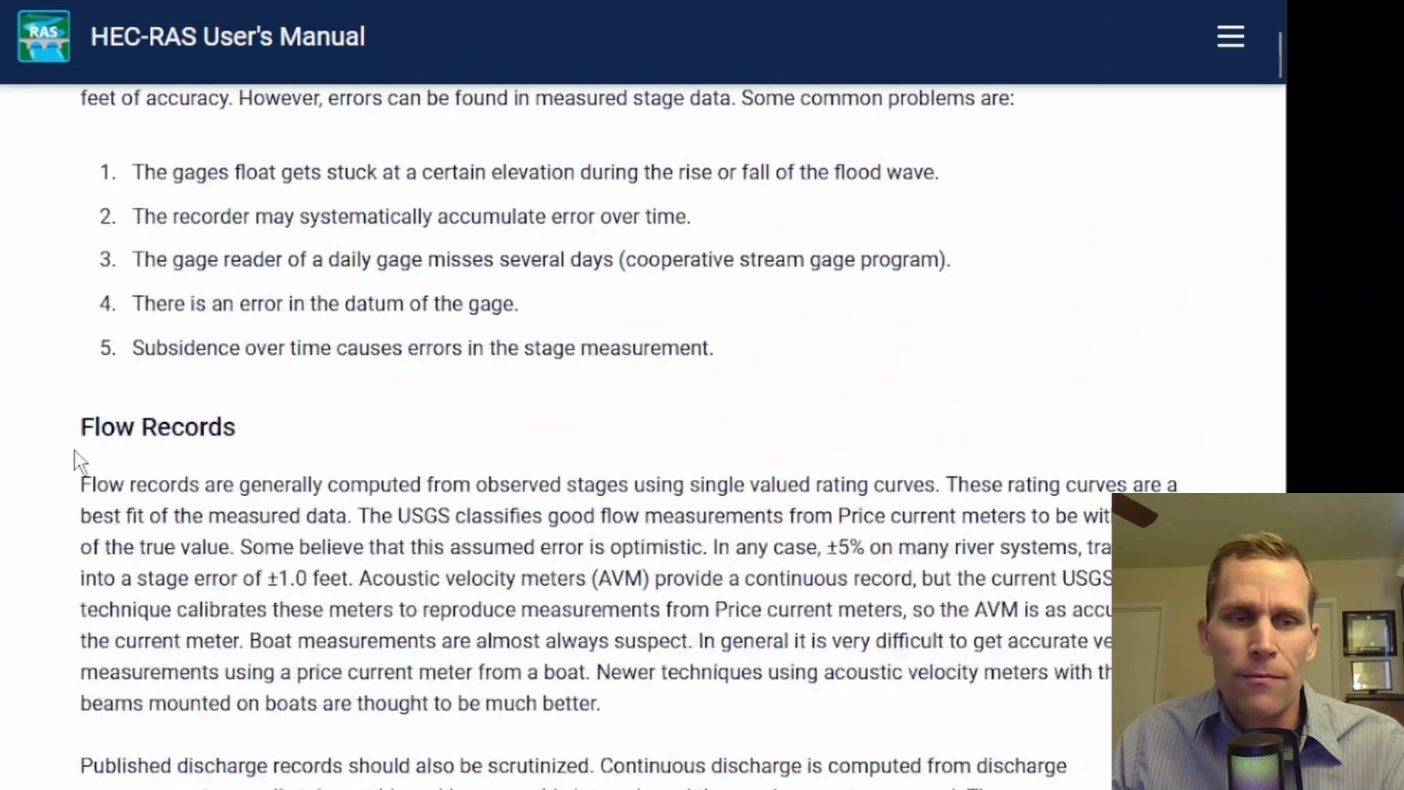
left_click_drag(75, 450, 251, 461)
scroll(329, 385, "up", 3)
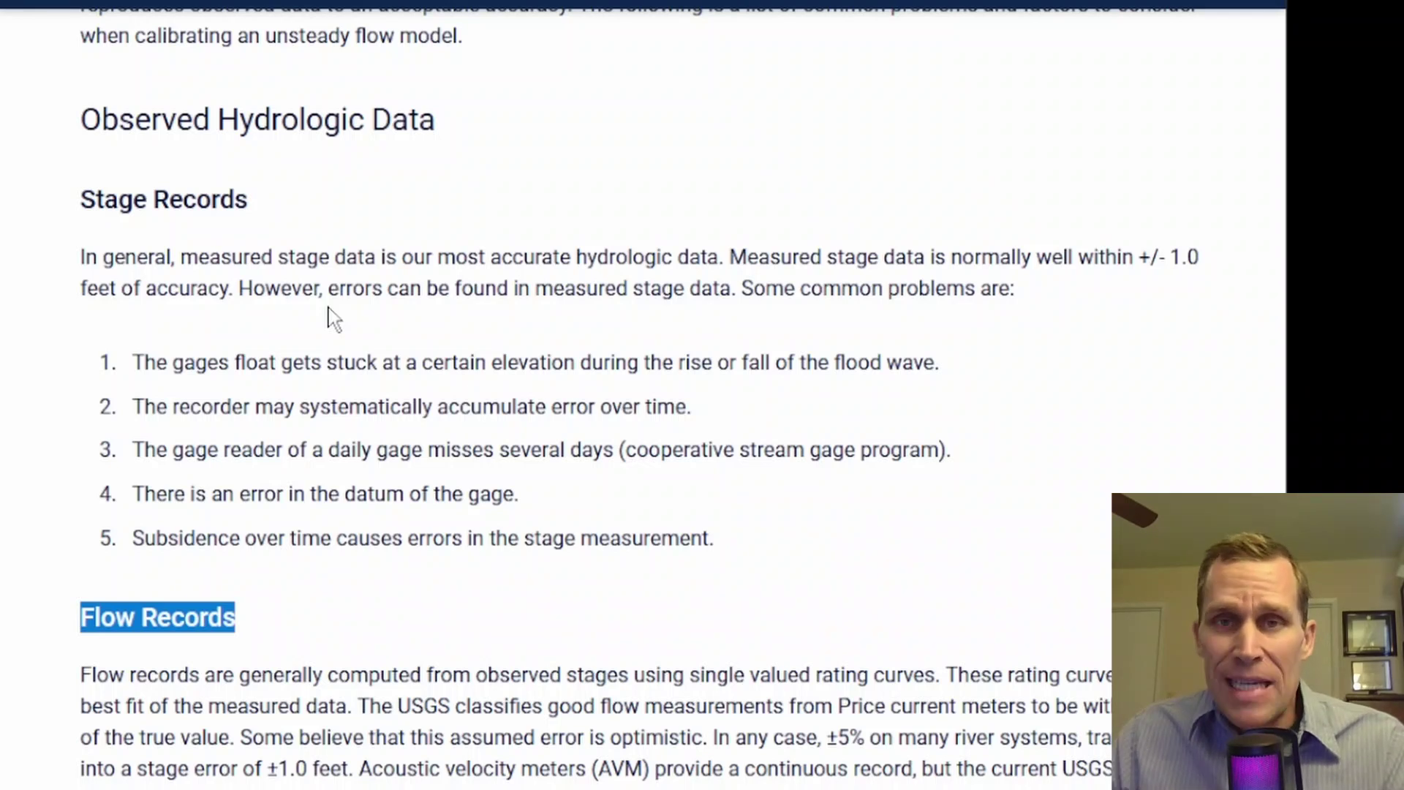
left_click_drag(81, 201, 254, 199)
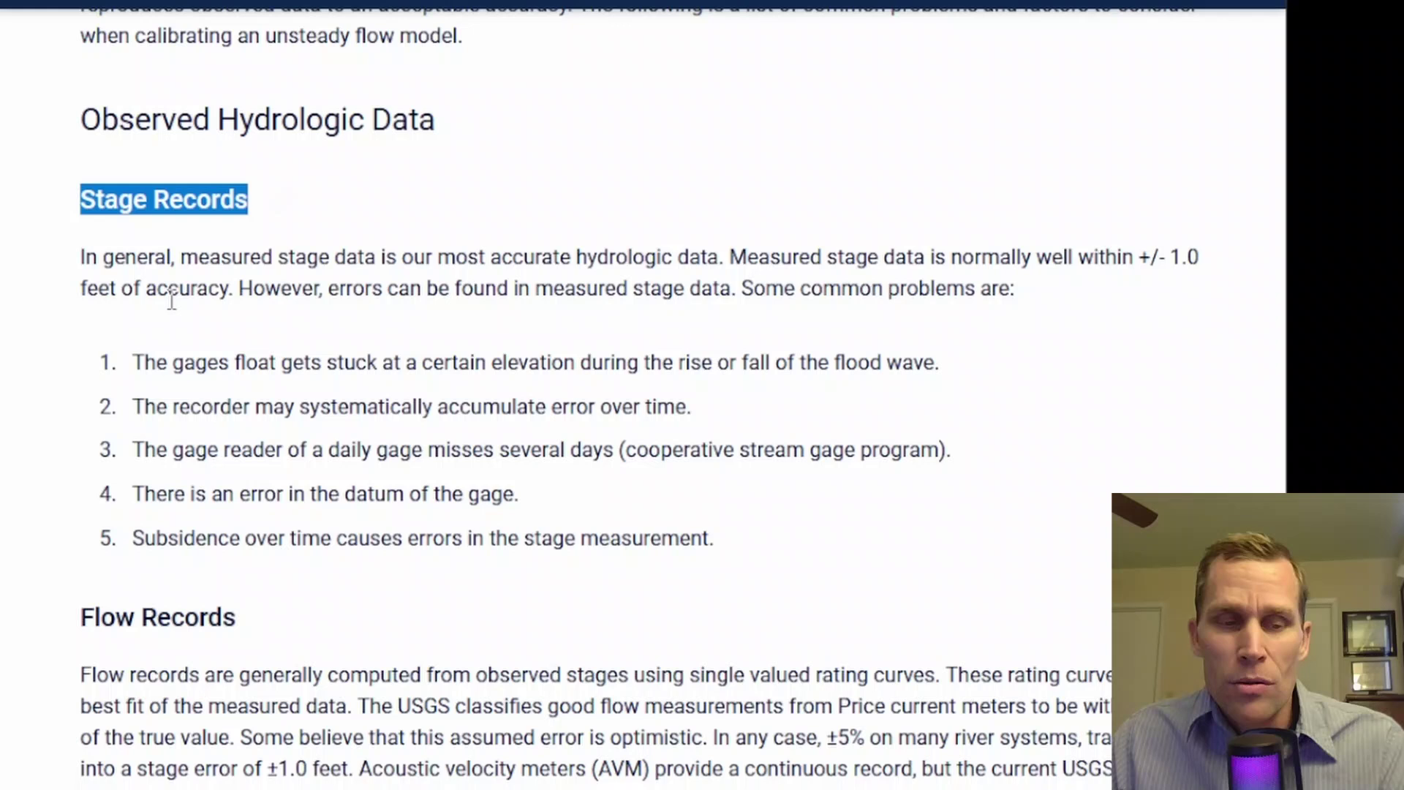
left_click_drag(79, 620, 242, 620)
left_click(45, 481)
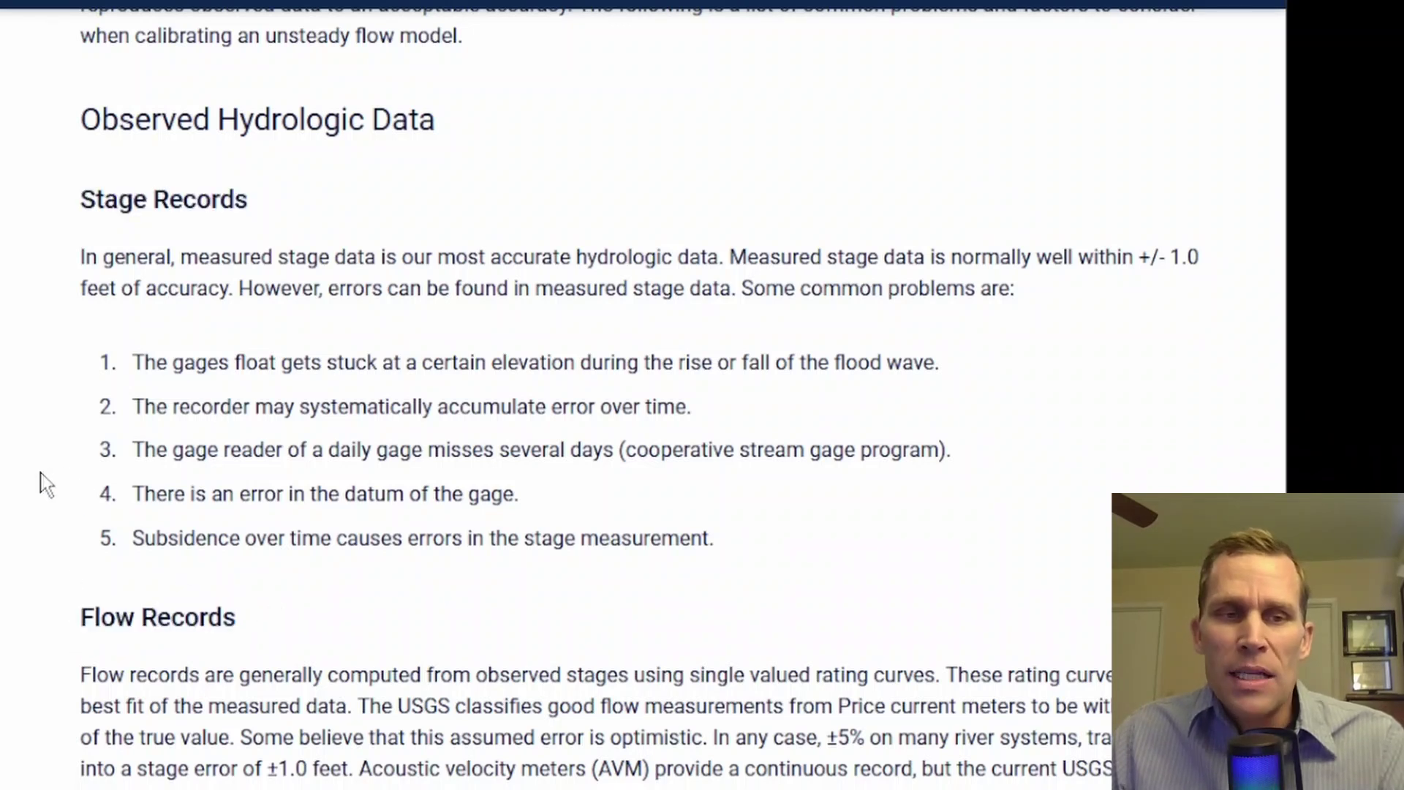
left_click_drag(81, 199, 251, 212)
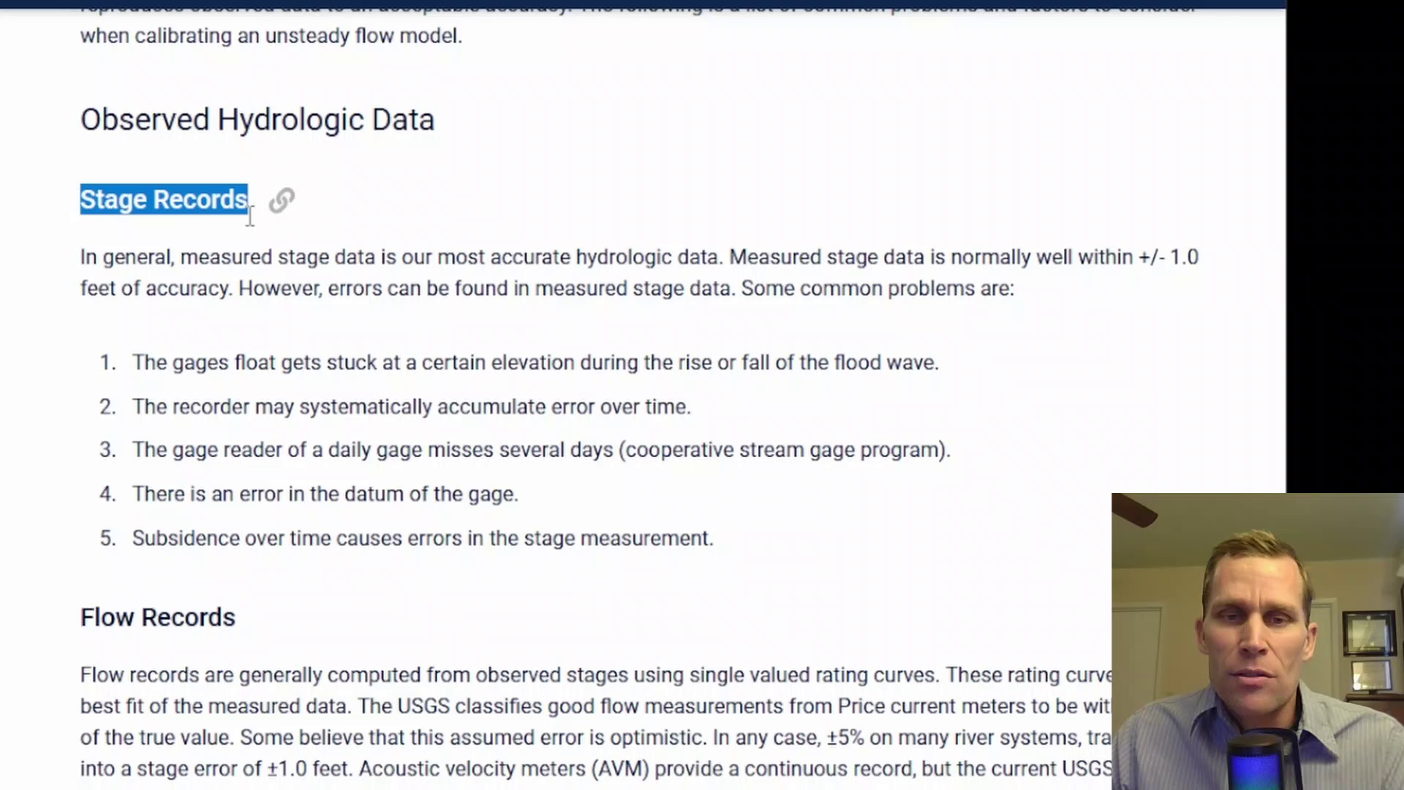
- Highlight the ±1.0 foot stage accuracy, ±5% flow accuracy and gage datum error items
left_click_drag(1207, 267, 1074, 272)
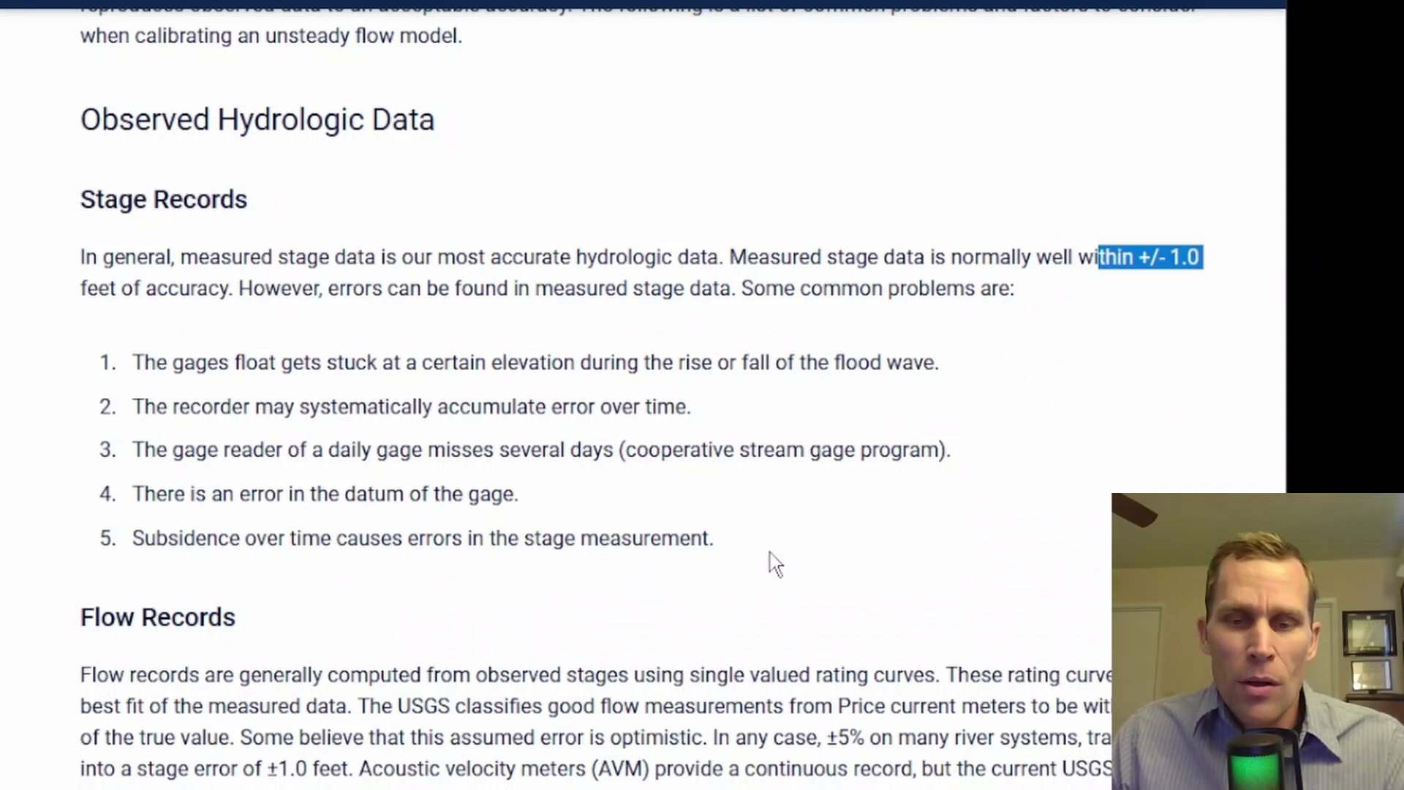
scroll(1192, 724, "down", 2)
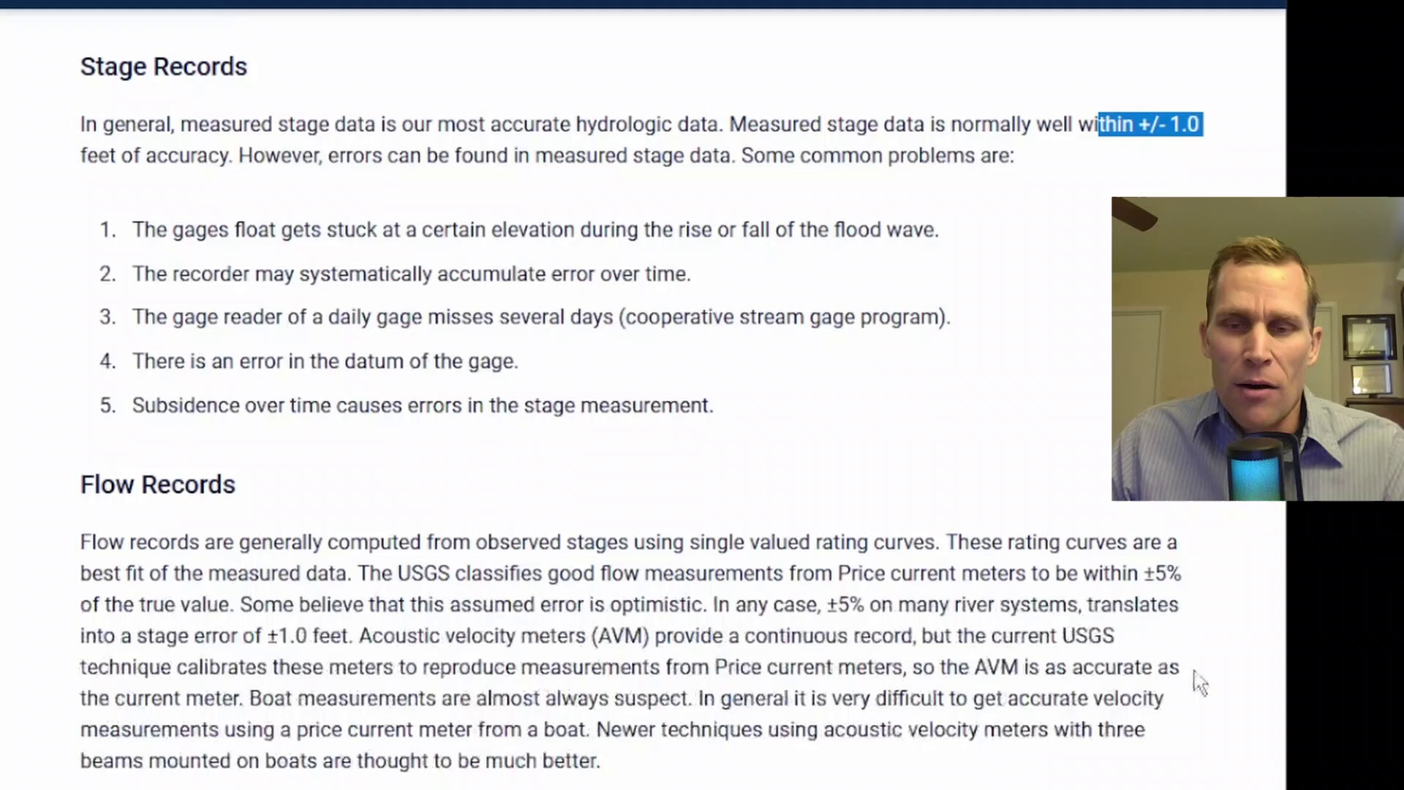
left_click_drag(1189, 573, 1083, 585)
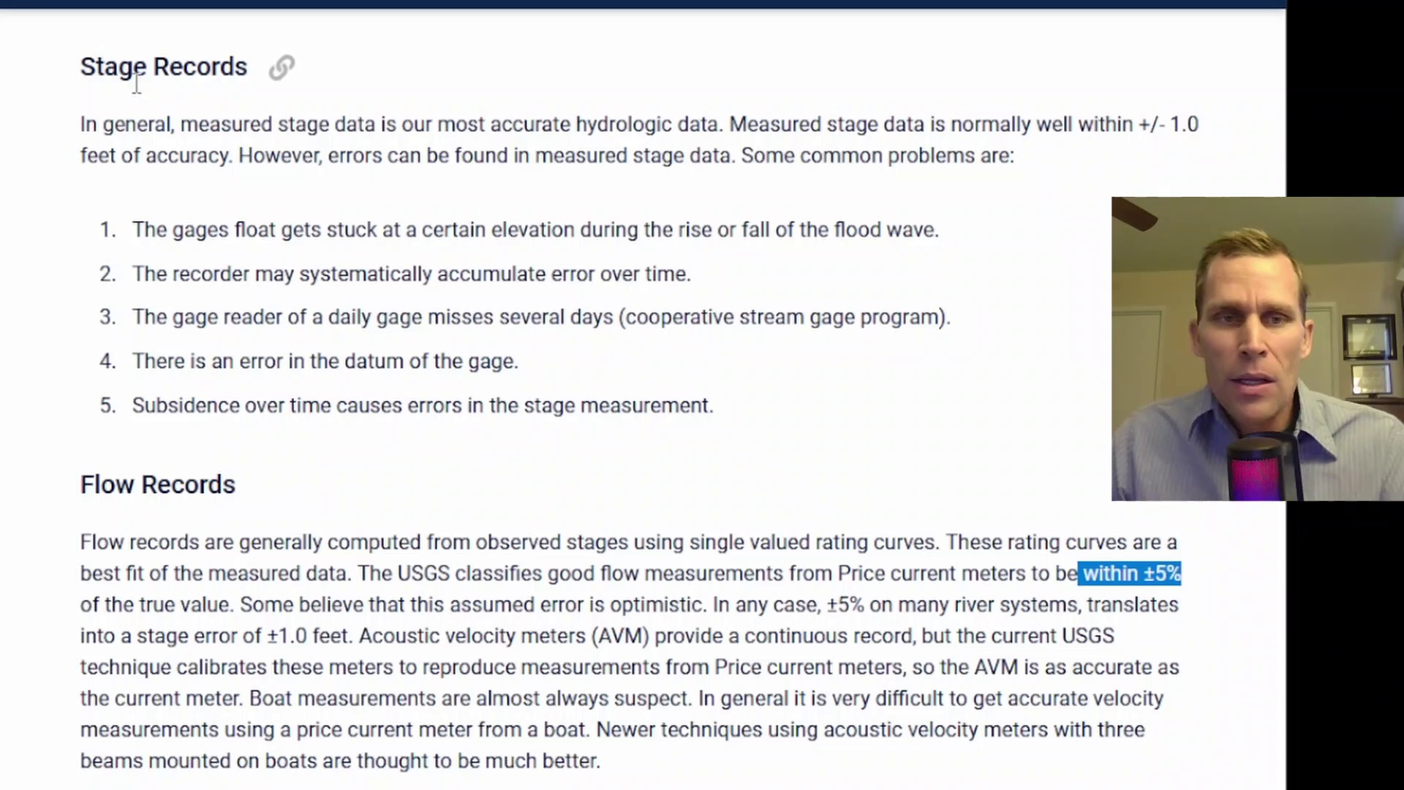
left_click_drag(82, 64, 234, 73)
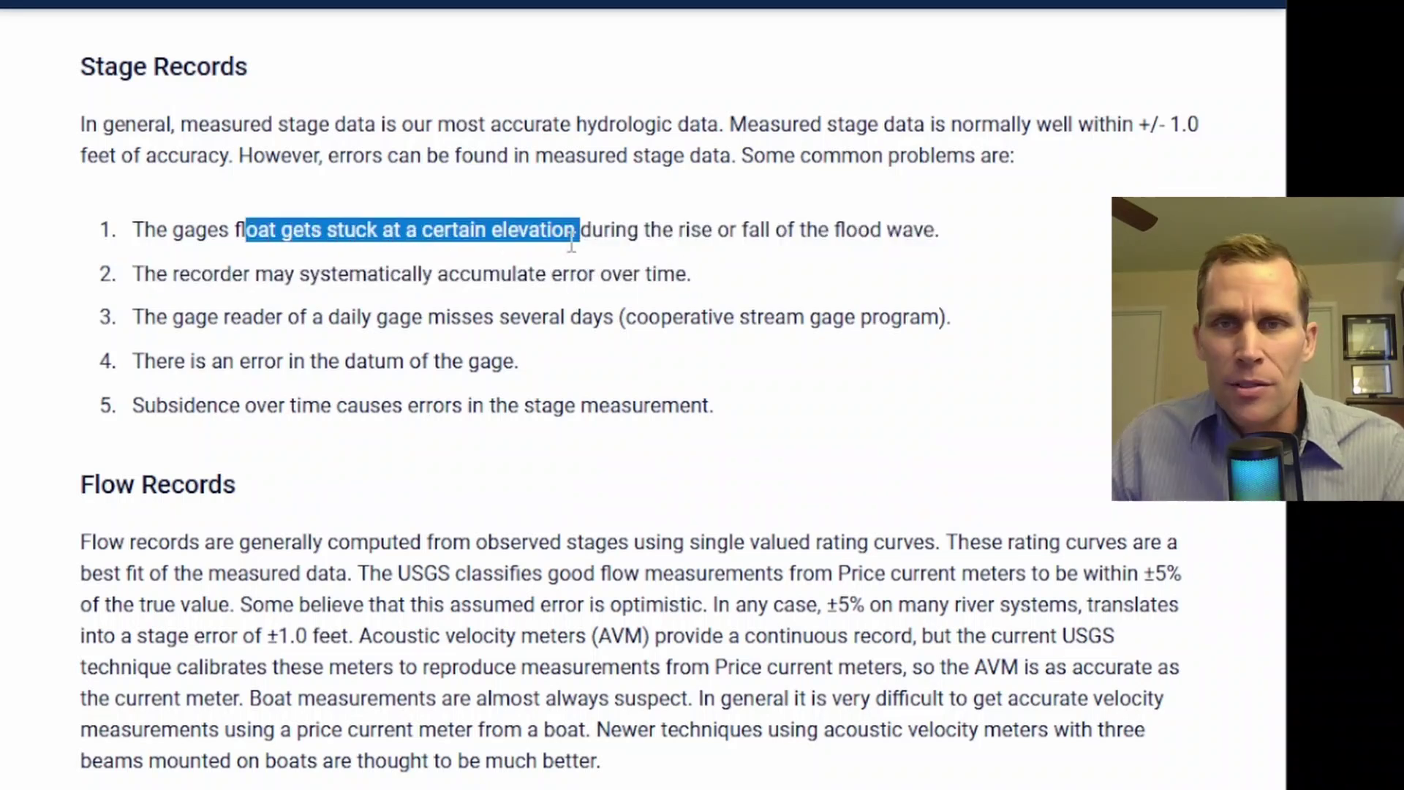
left_click_drag(239, 361, 315, 362)
scroll(191, 413, "down", 3)
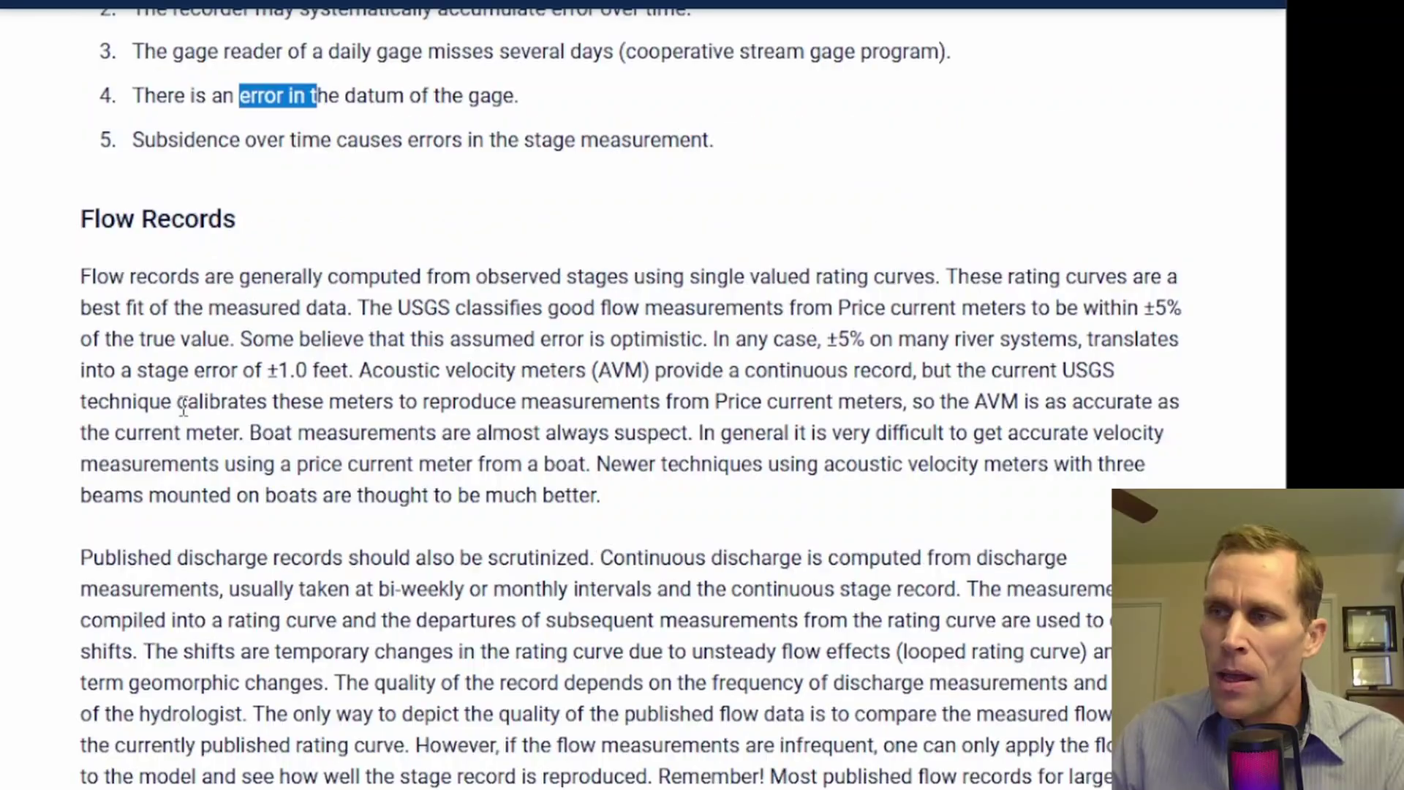
- Highlight the High Water Marks sentence on how marks are estimated, then scroll to Ungaged Drainage Area
scroll(51, 373, "down", 8)
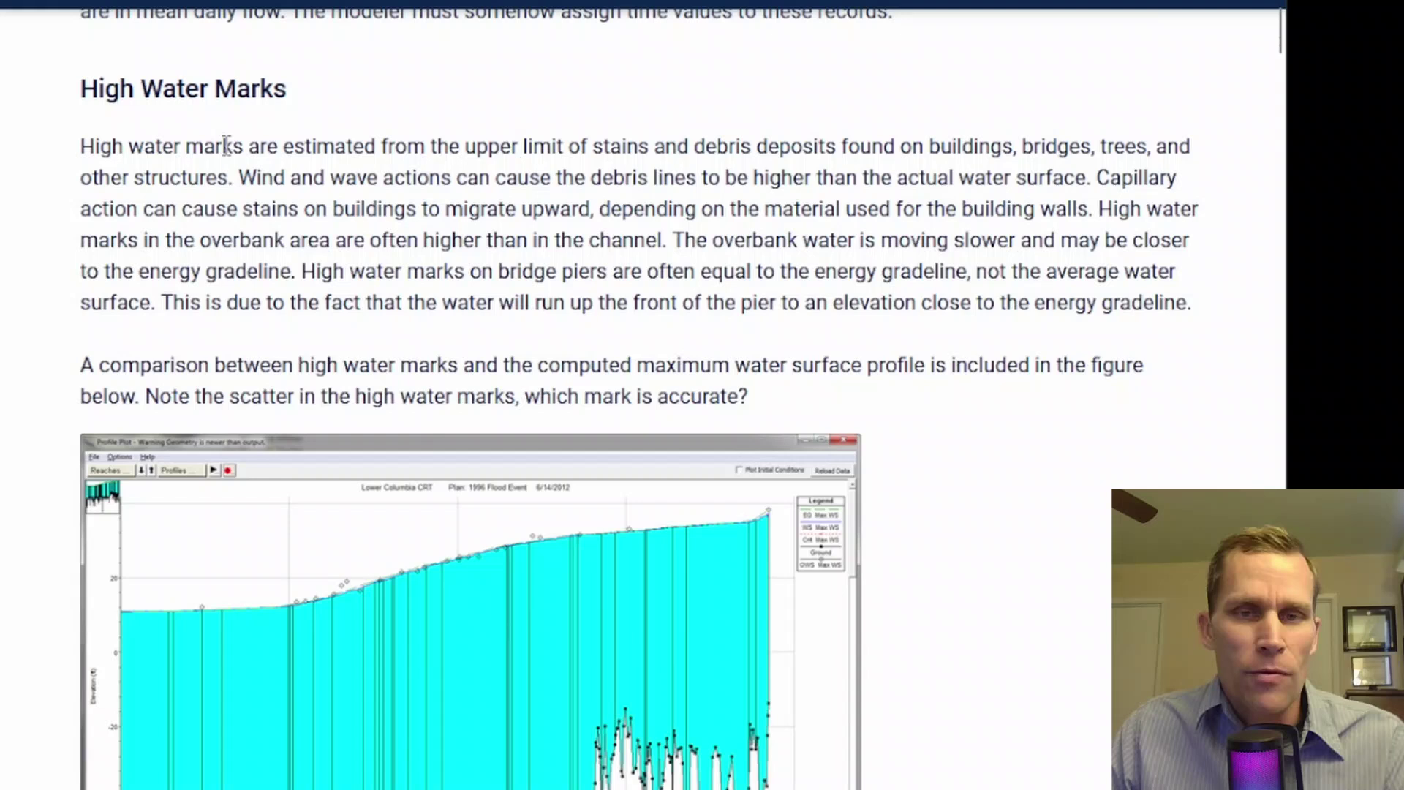
left_click_drag(223, 146, 690, 152)
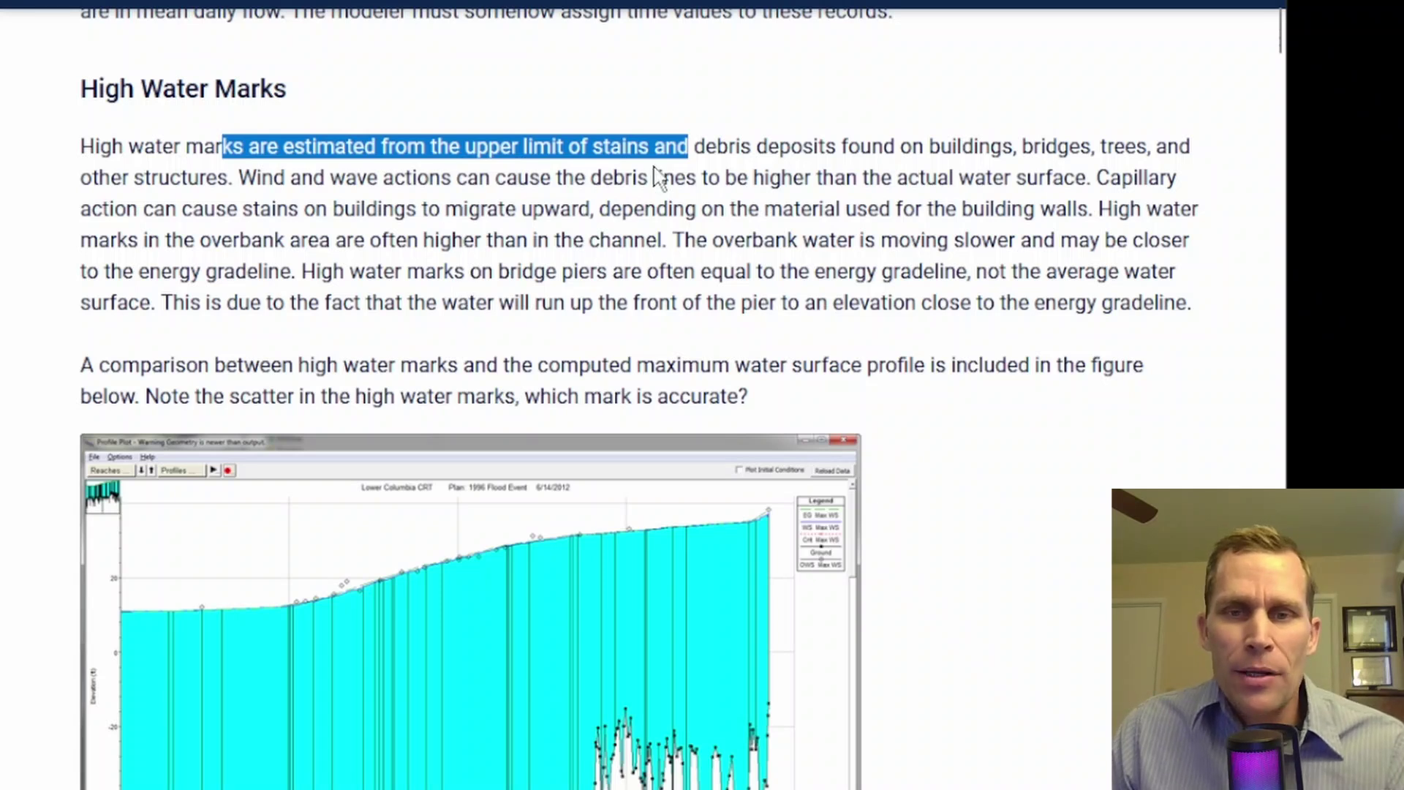
left_click(1111, 171)
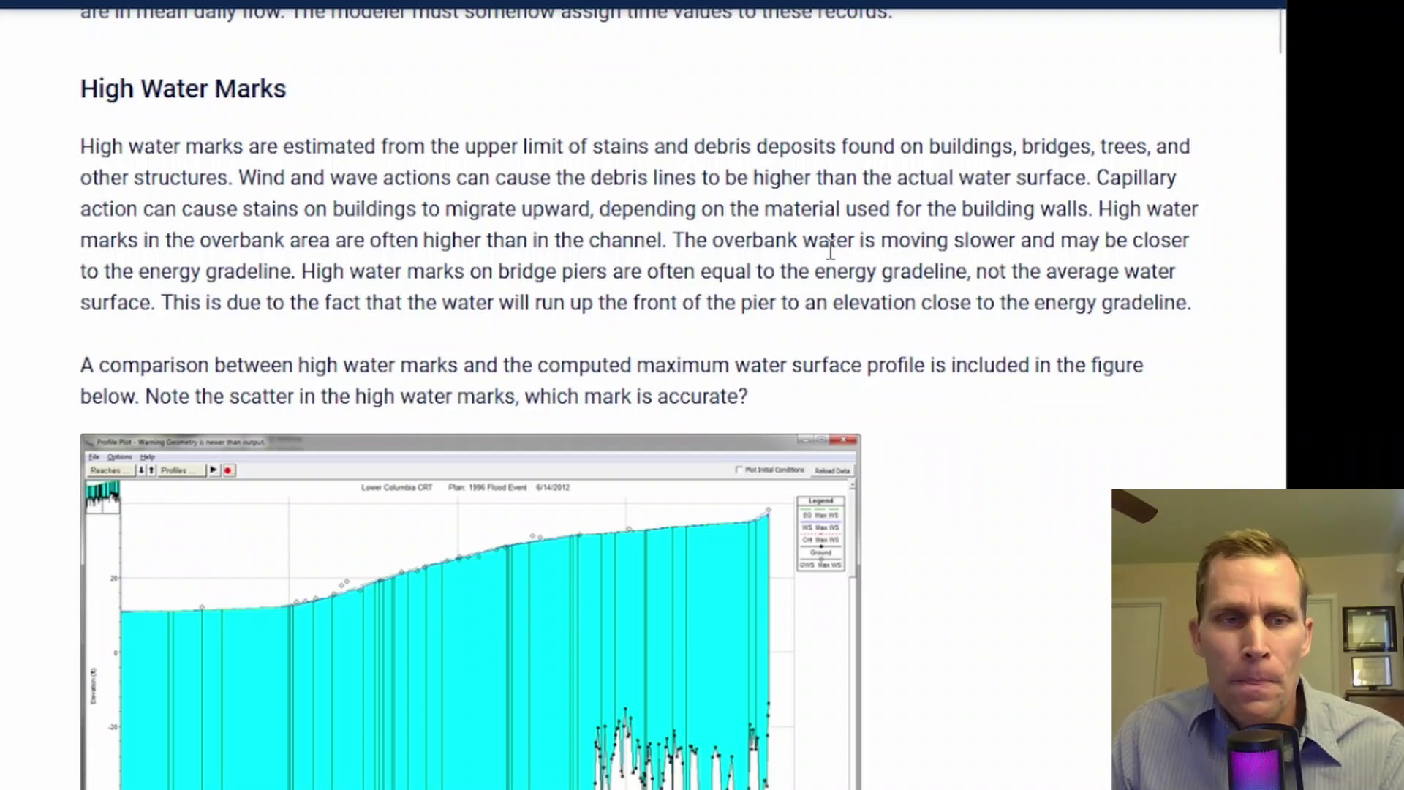
scroll(673, 238, "down", 10)
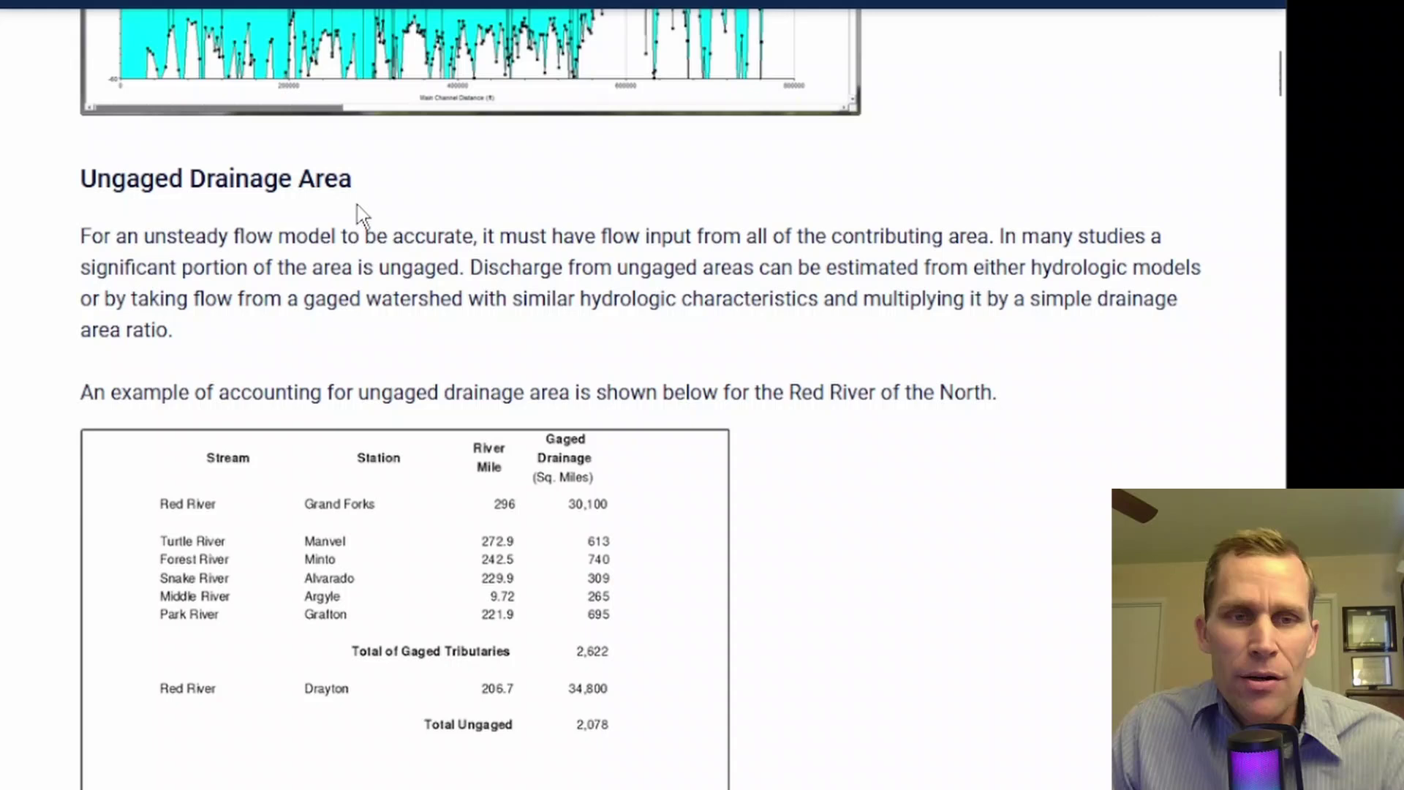
- Scroll to River and Floodplain Geometry and highlight the constant water surface assumption sentence
scroll(335, 267, "down", 1)
scroll(334, 267, "down", 5)
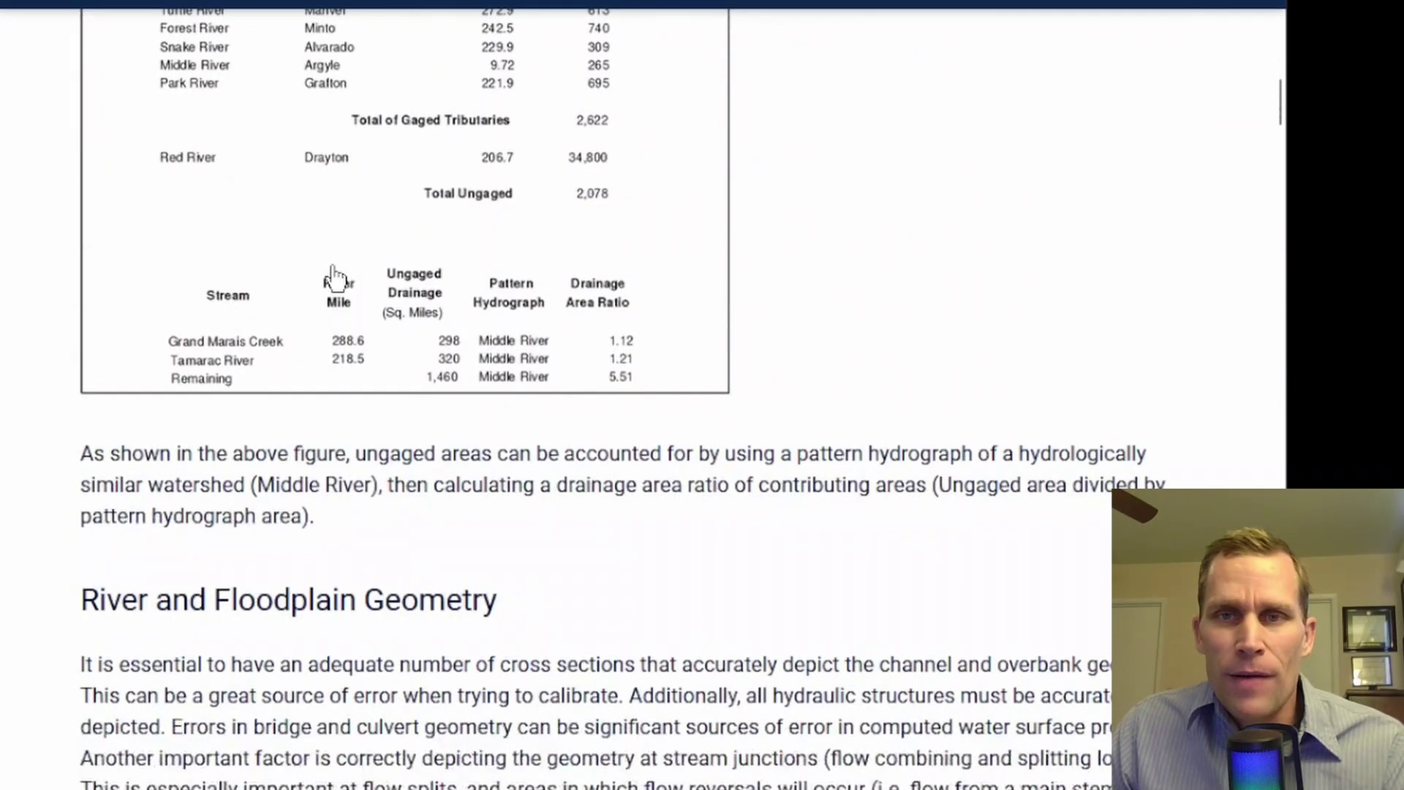
scroll(334, 278, "down", 3)
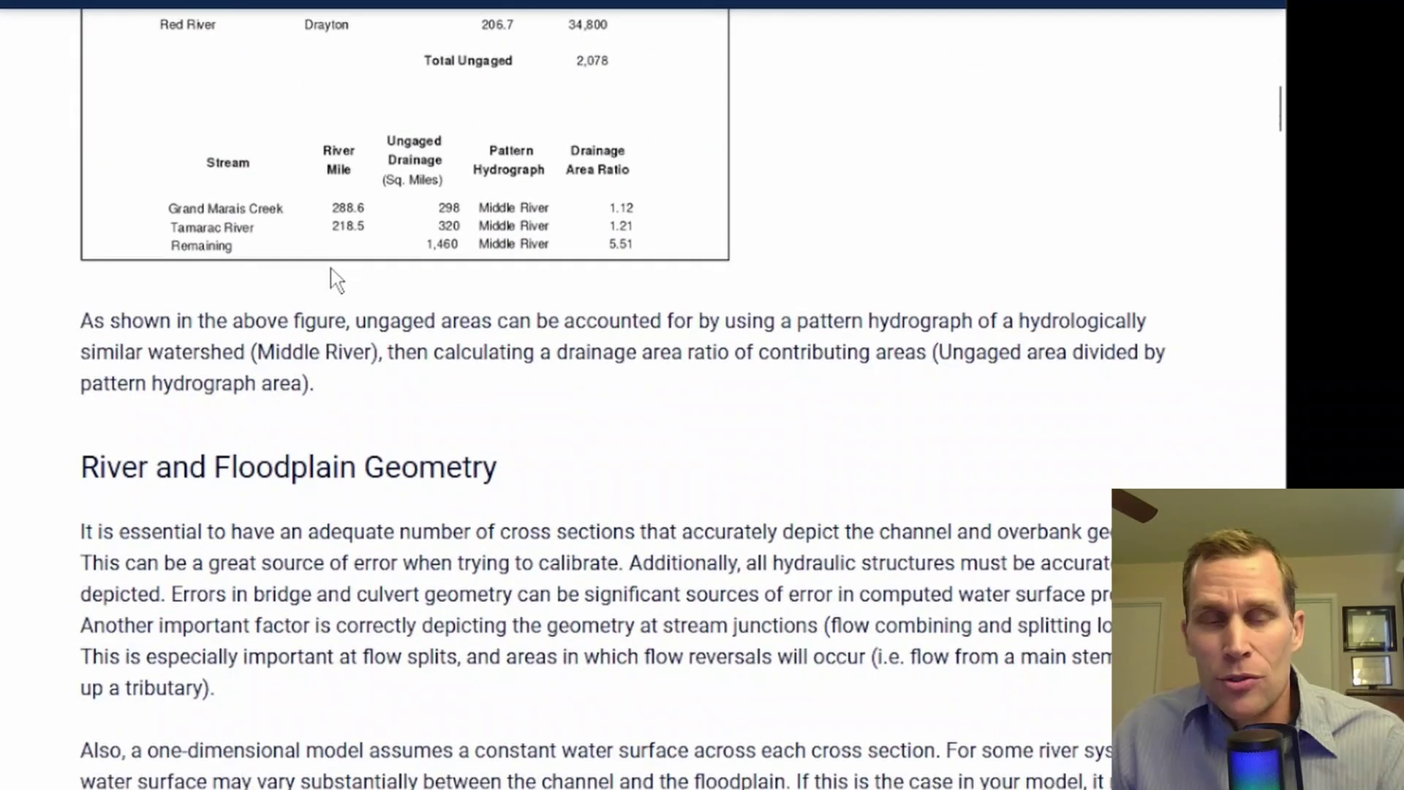
scroll(334, 278, "down", 3)
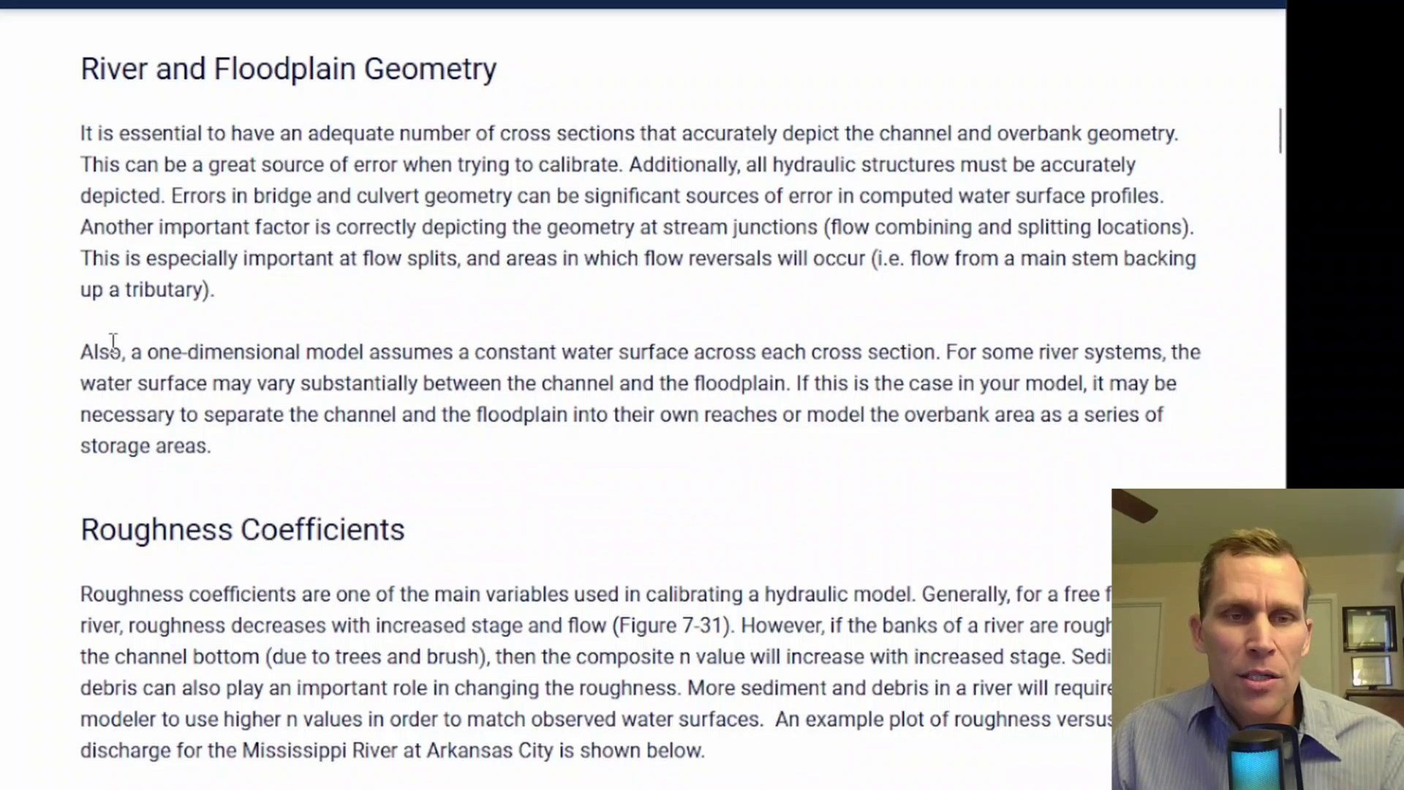
left_click_drag(113, 342, 722, 355)
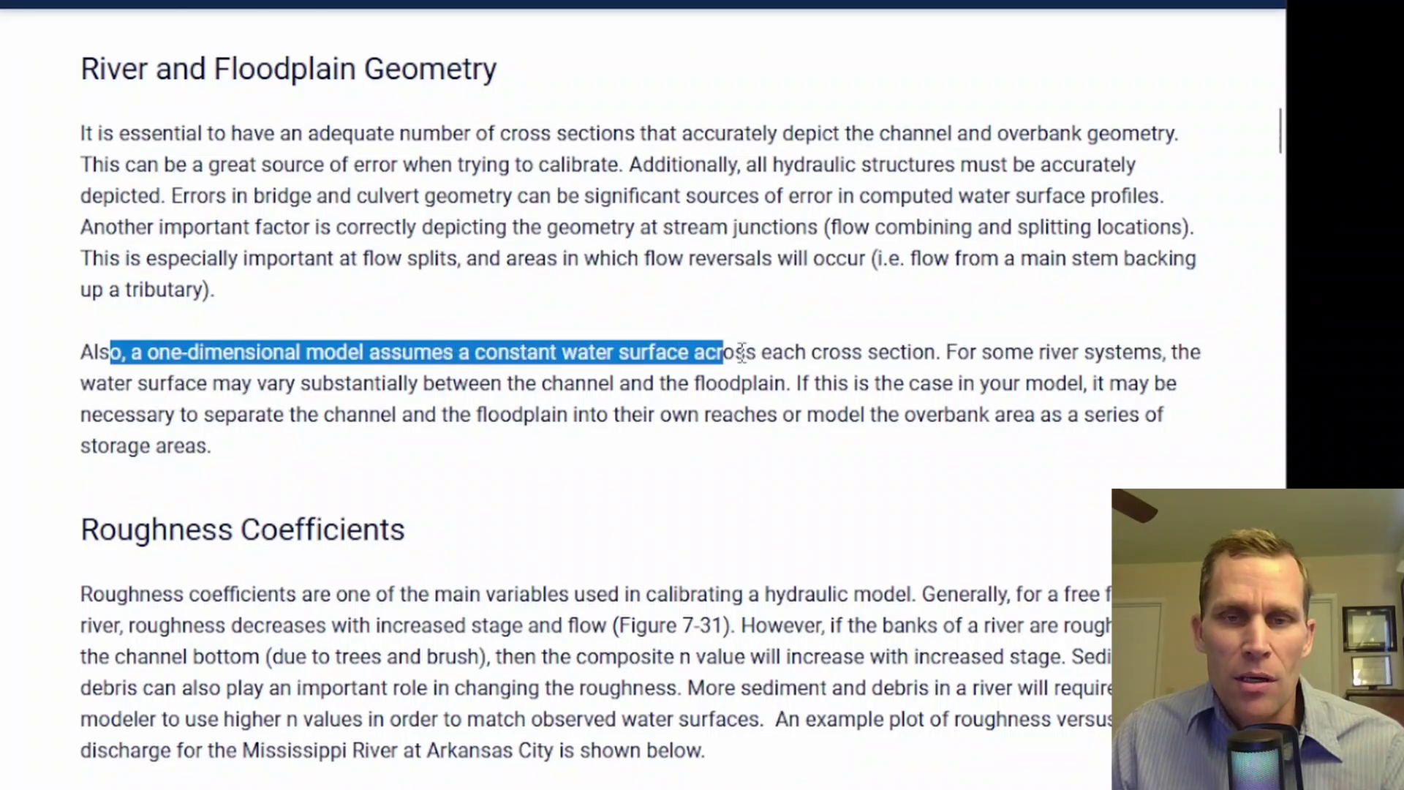
left_click(785, 357)
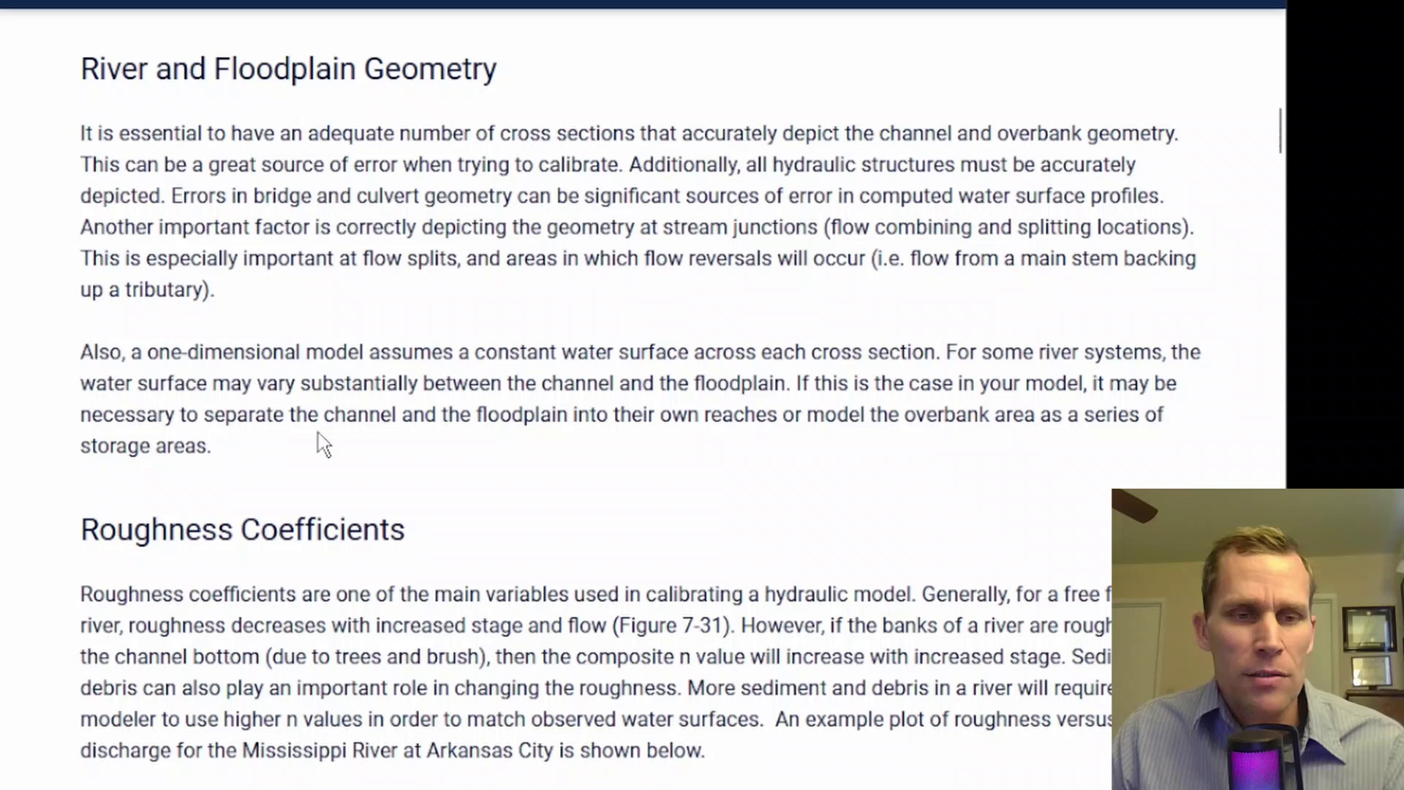
- Scroll past the roughness-versus-discharge plot to the Looped Rating Curves stage-versus-flow figure
scroll(324, 444, "down", 2)
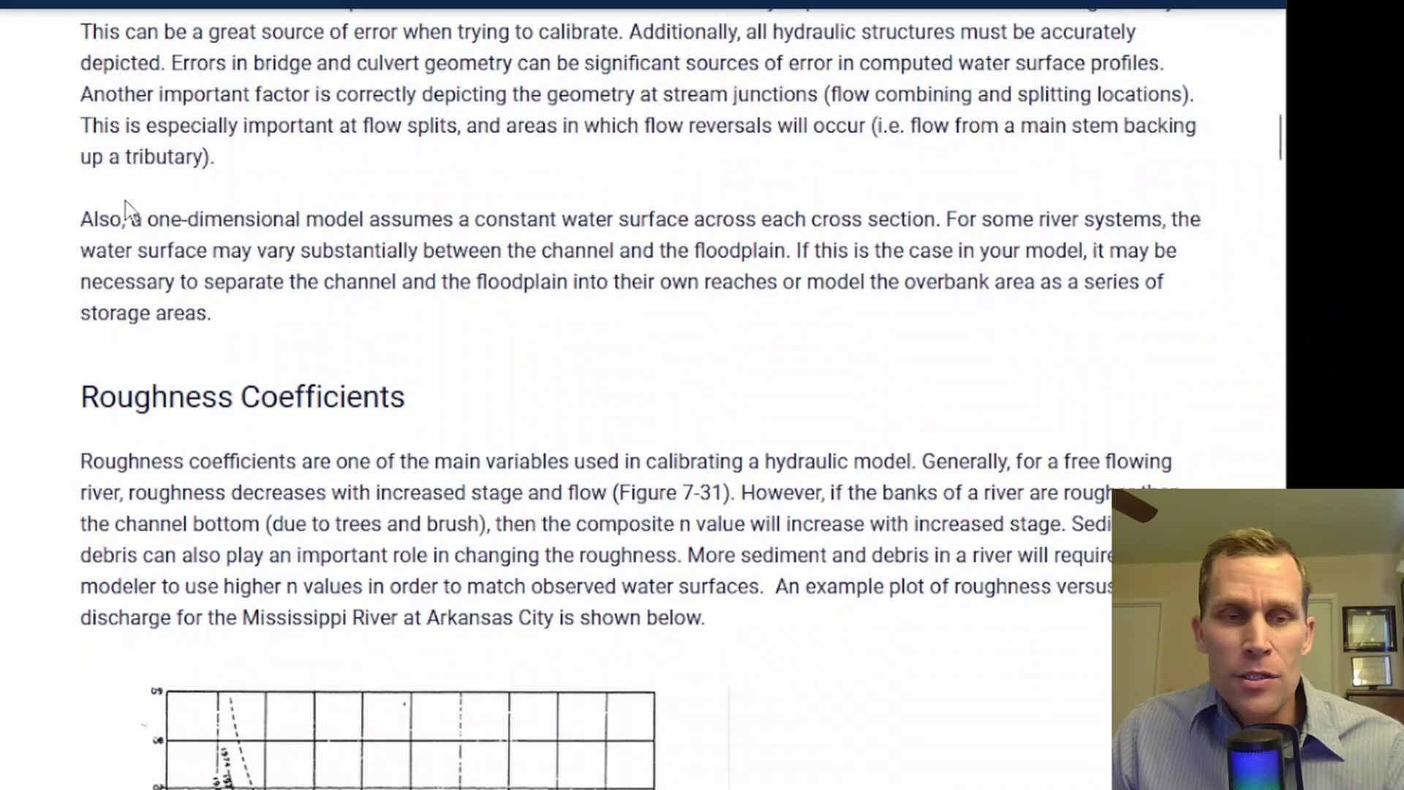
scroll(149, 289, "down", 6)
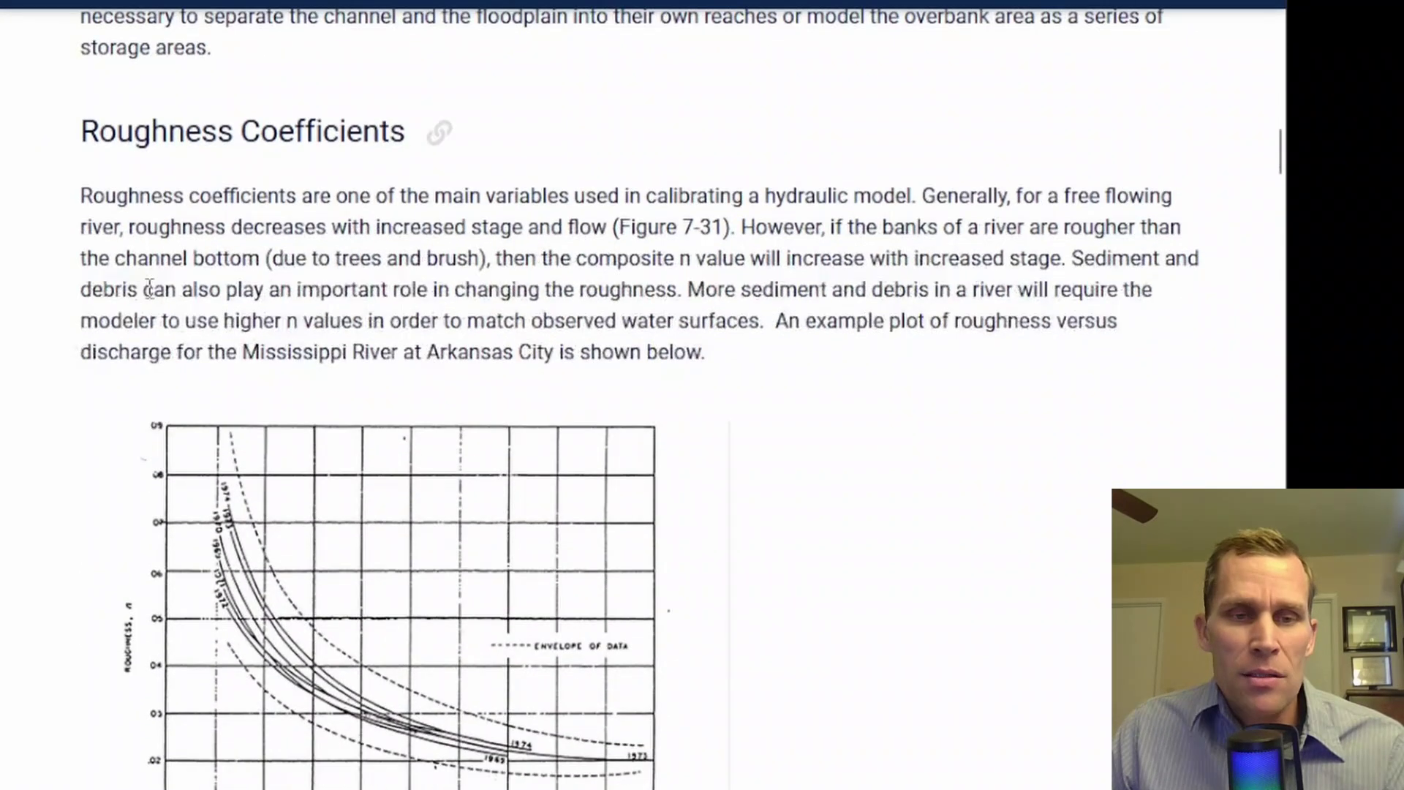
scroll(285, 427, "down", 2)
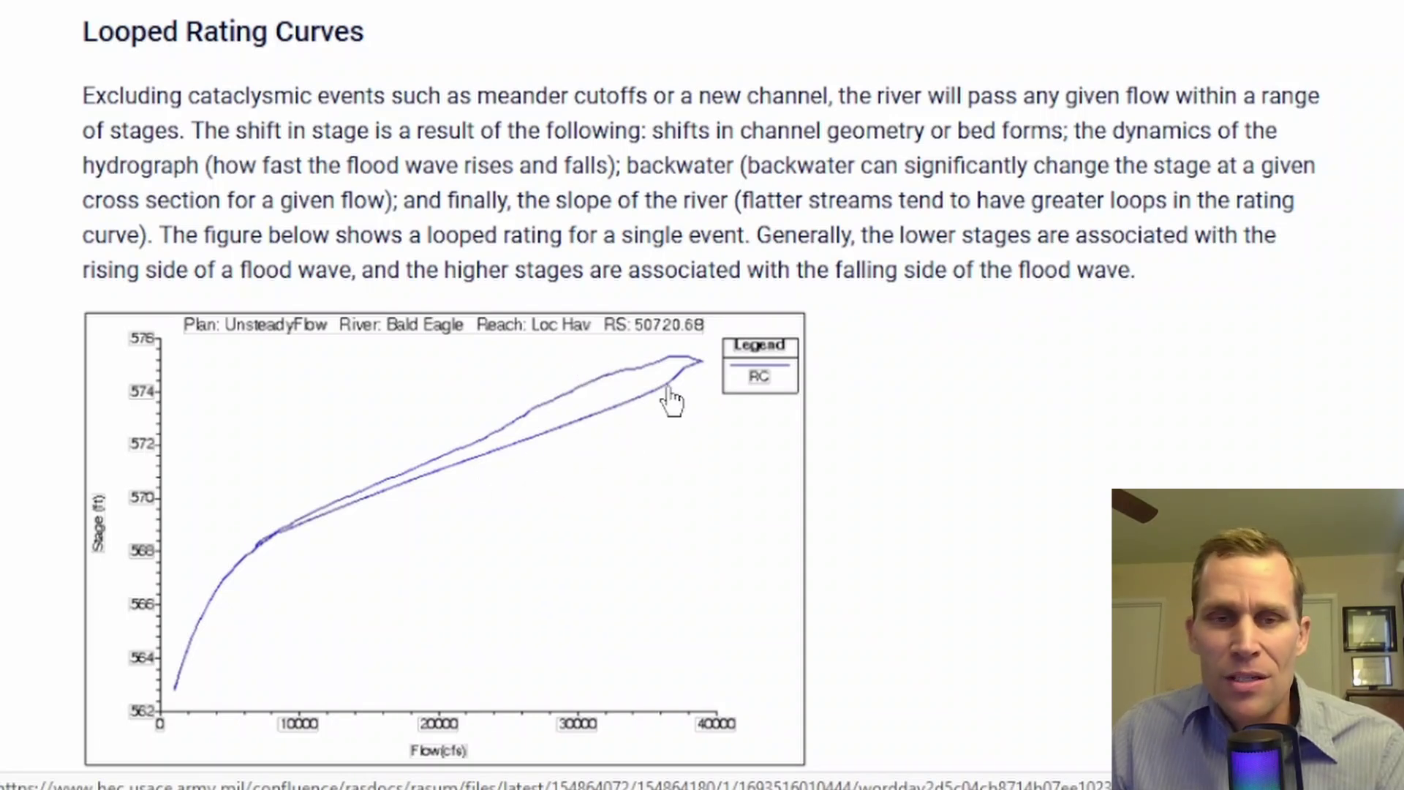
scroll(359, 504, "down", 10)
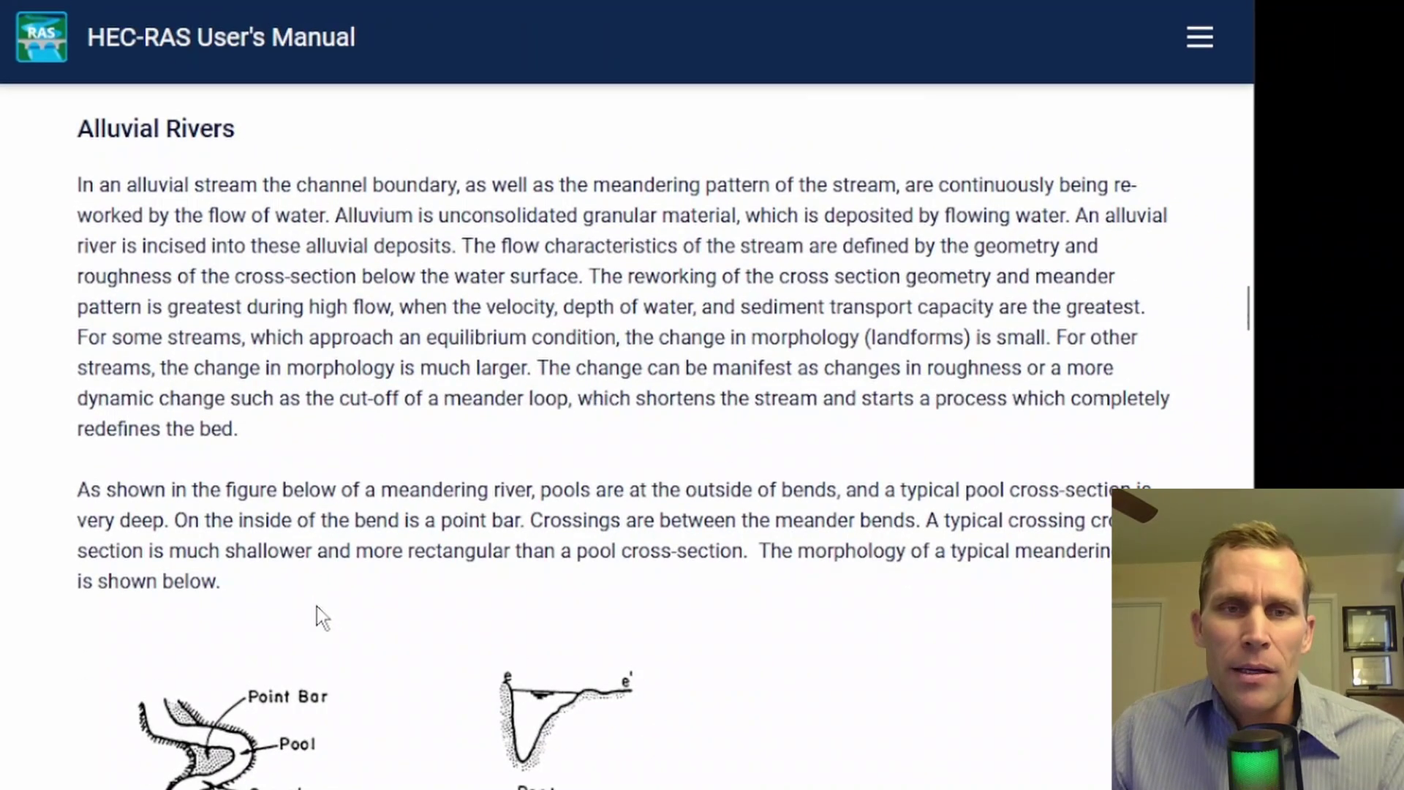
scroll(318, 607, "down", 5)
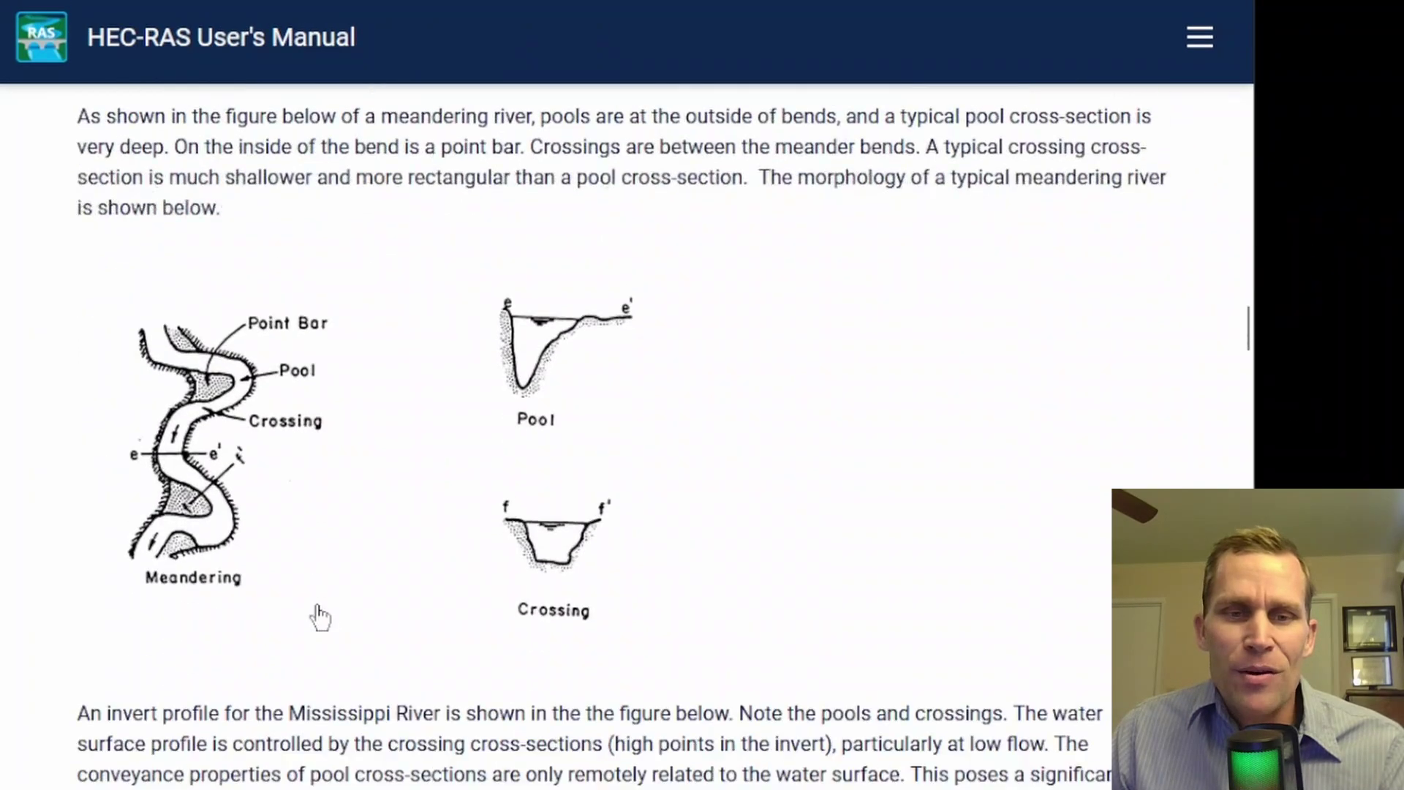
scroll(320, 618, "down", 4)
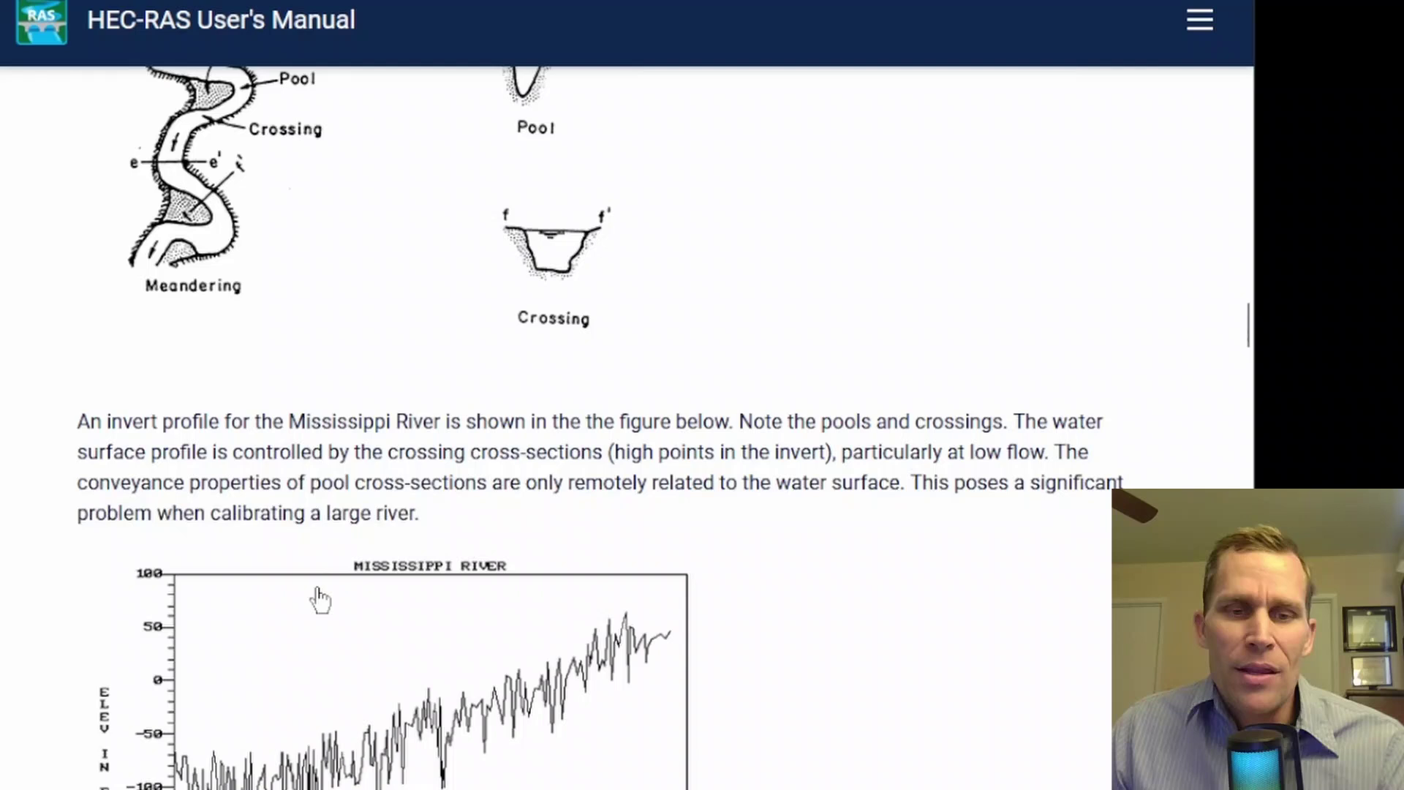
scroll(320, 600, "down", 4)
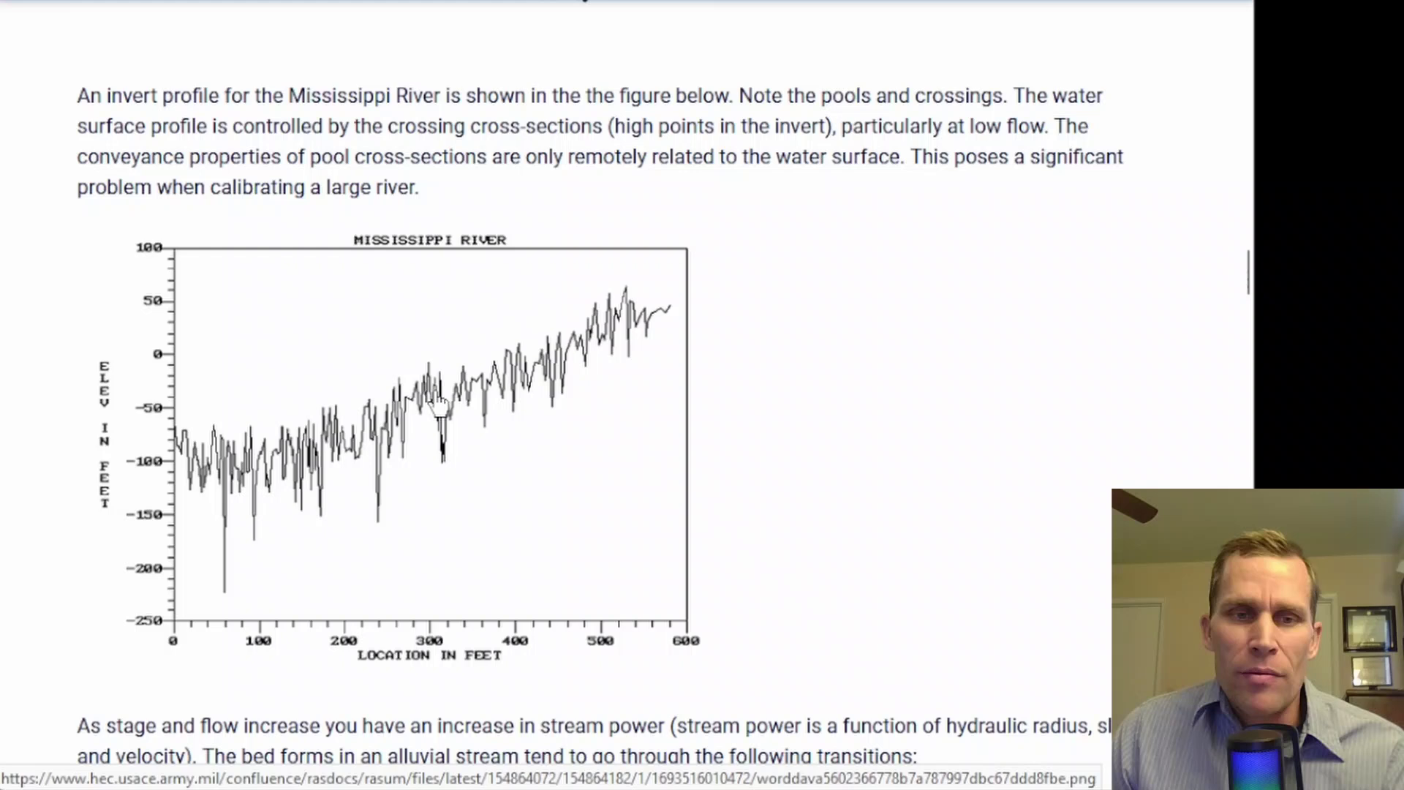
scroll(575, 347, "up", 7)
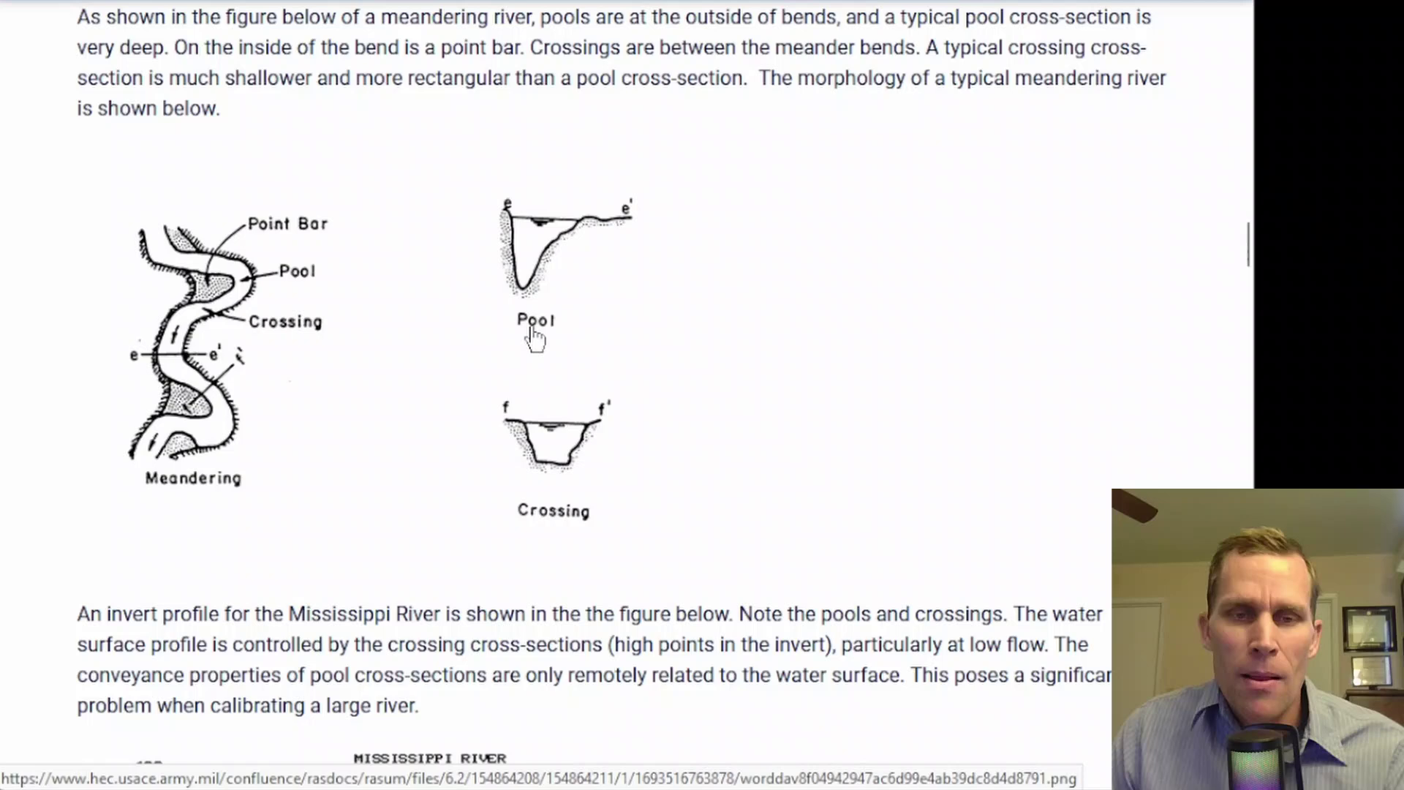
scroll(603, 374, "down", 20)
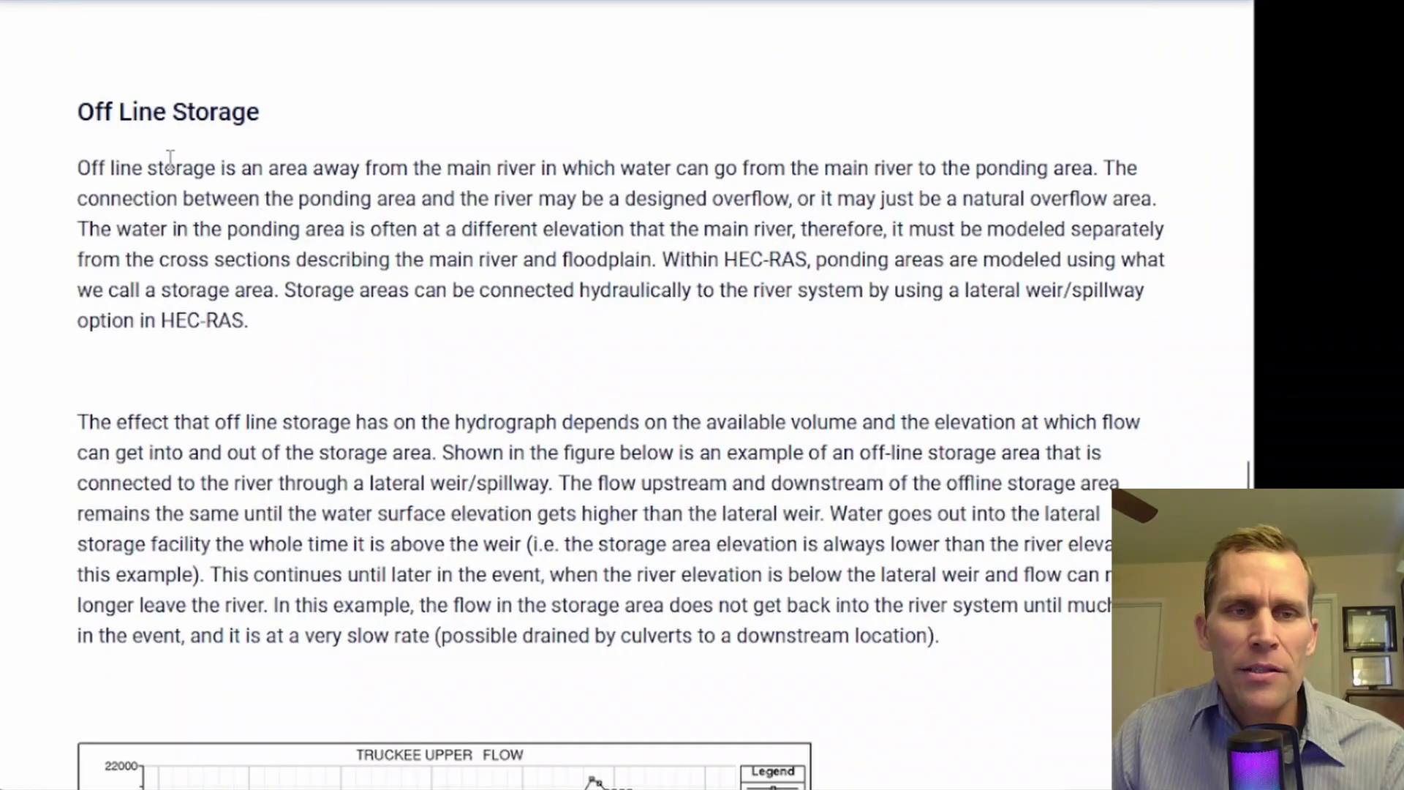
- Scroll past Off Line Storage to the 'Tools Available in HEC-RAS to Support Model Calibration' heading
scroll(261, 164, "down", 7)
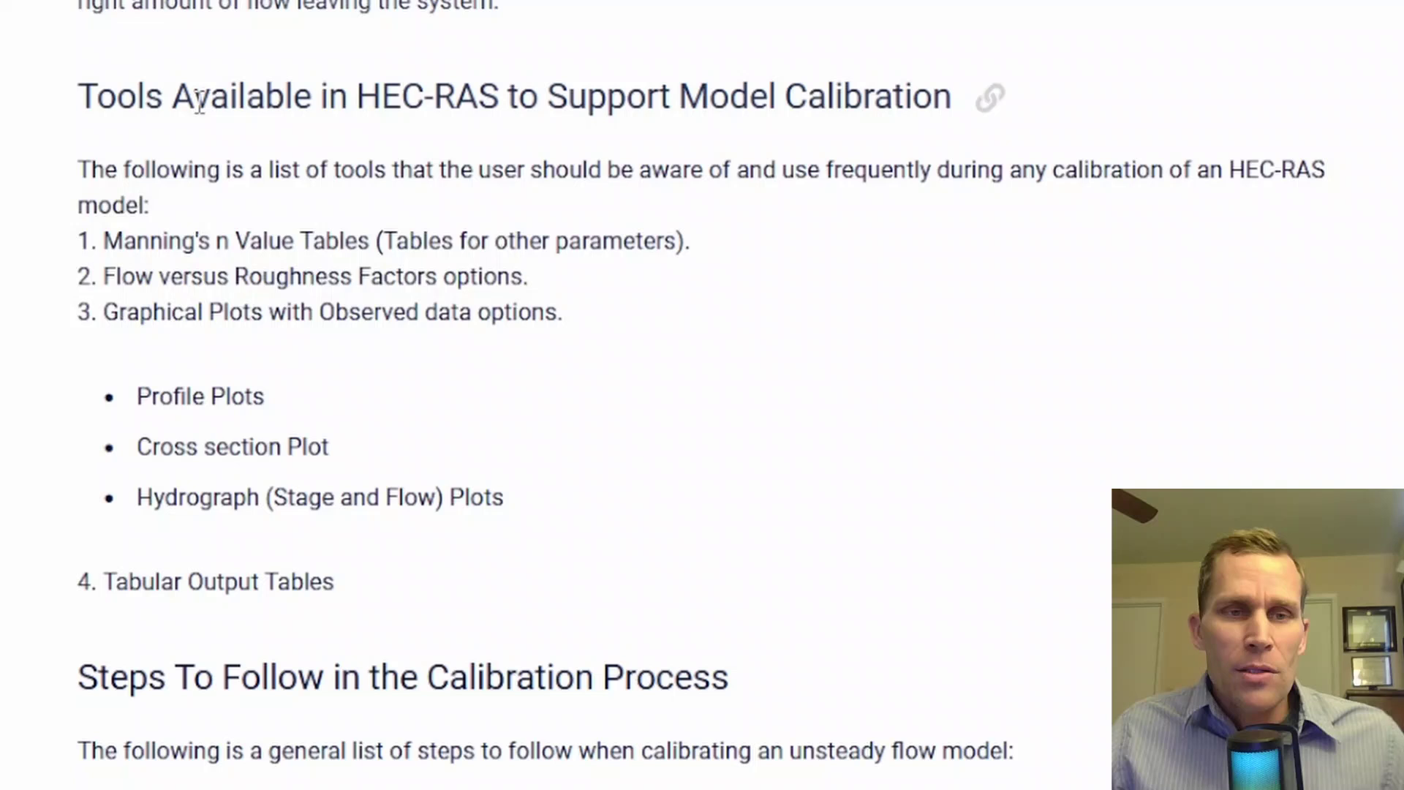
- Highlight the calibration tools list and the eight Steps To Follow in the Calibration Process
left_click_drag(146, 102, 400, 401)
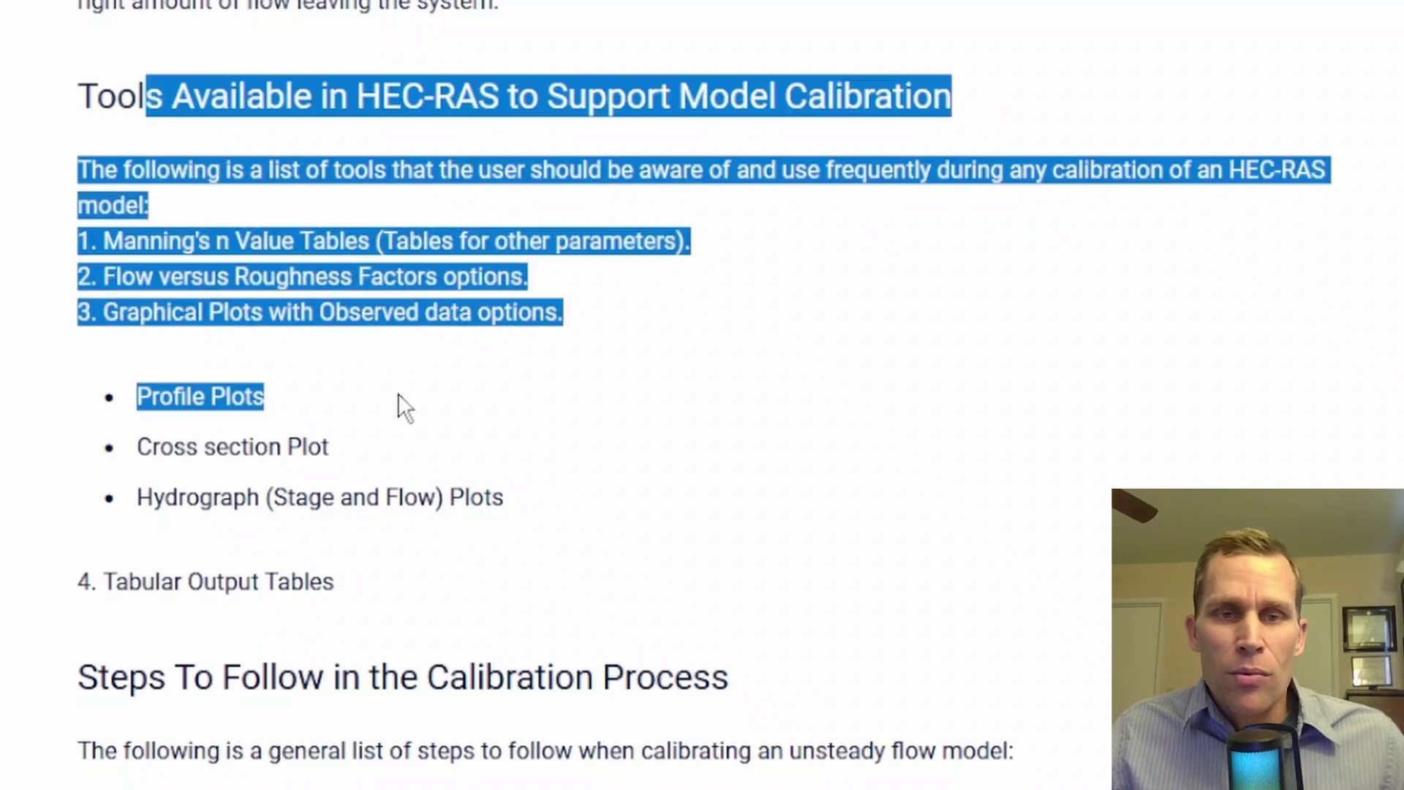
left_click(616, 390)
scroll(244, 345, "down", 7)
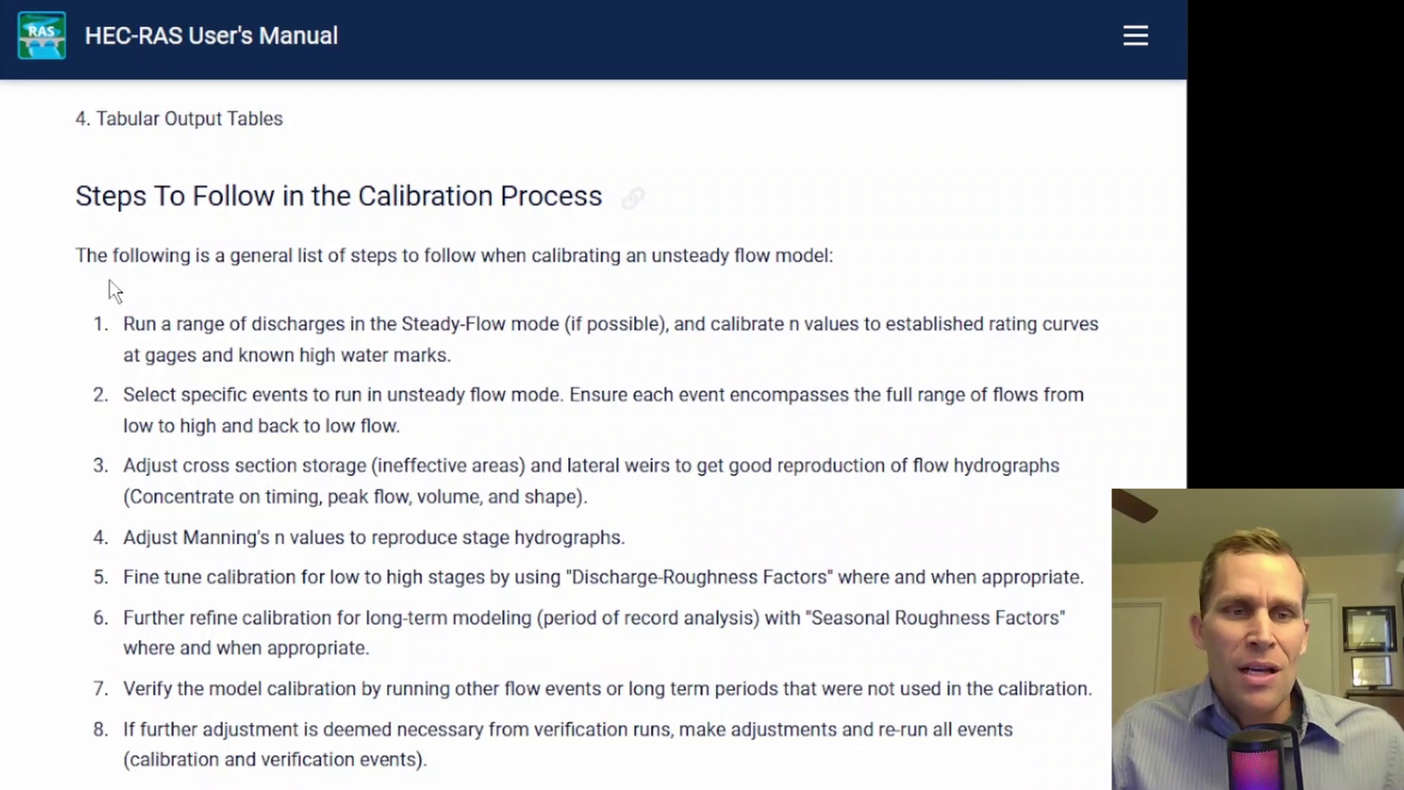
left_click_drag(135, 323, 417, 730)
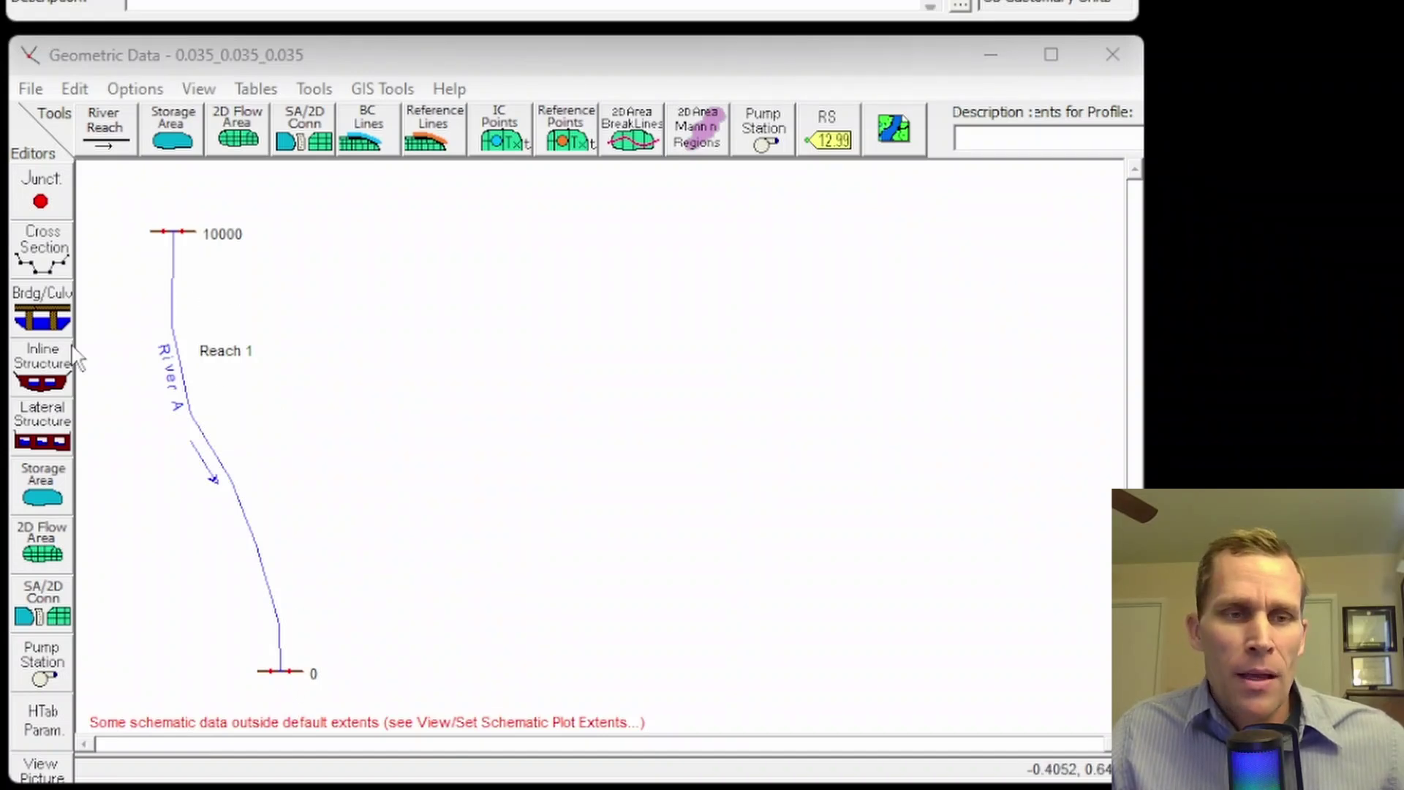
- Load the 0.05_0.05_0.05 geometry file in the Geometric Data window
left_click(44, 263)
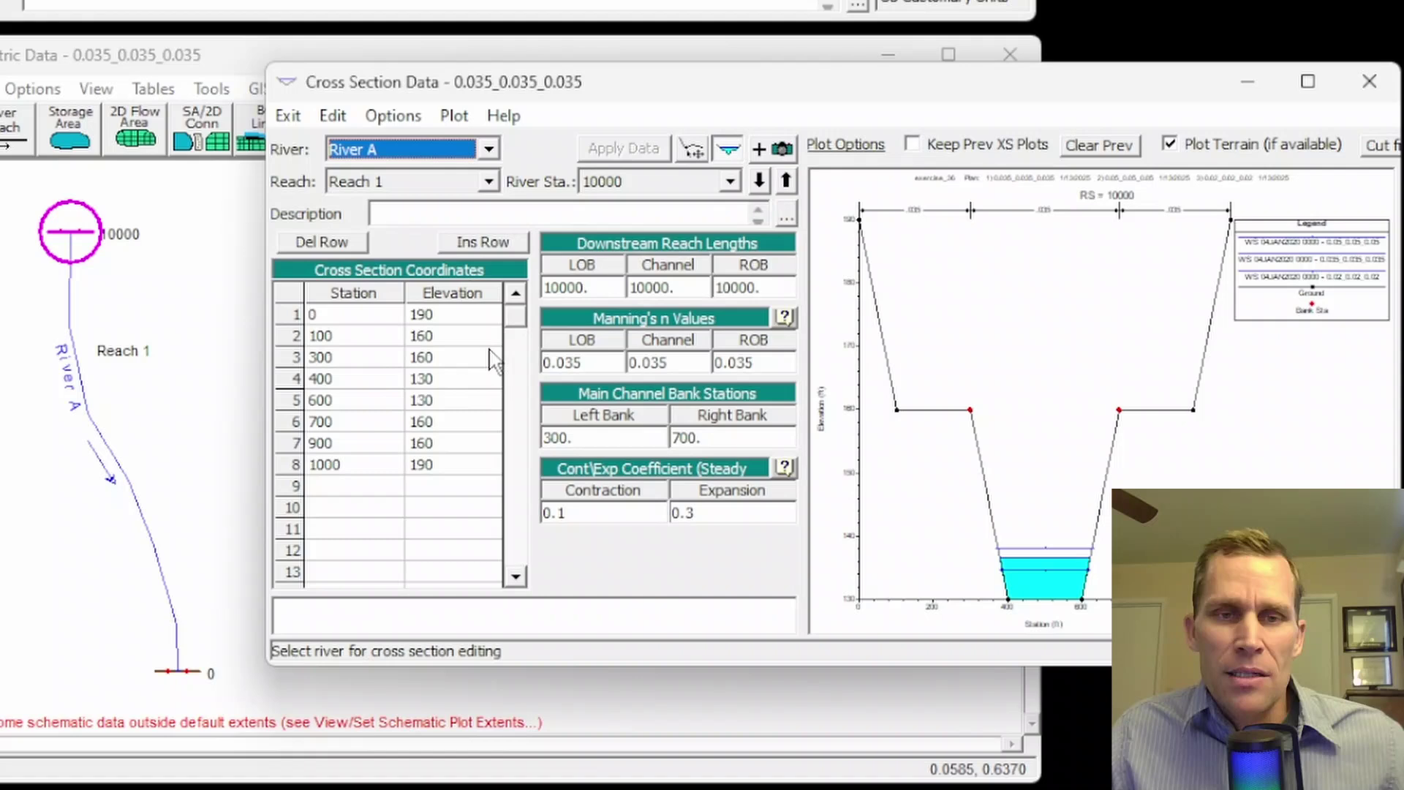
left_click(1354, 81)
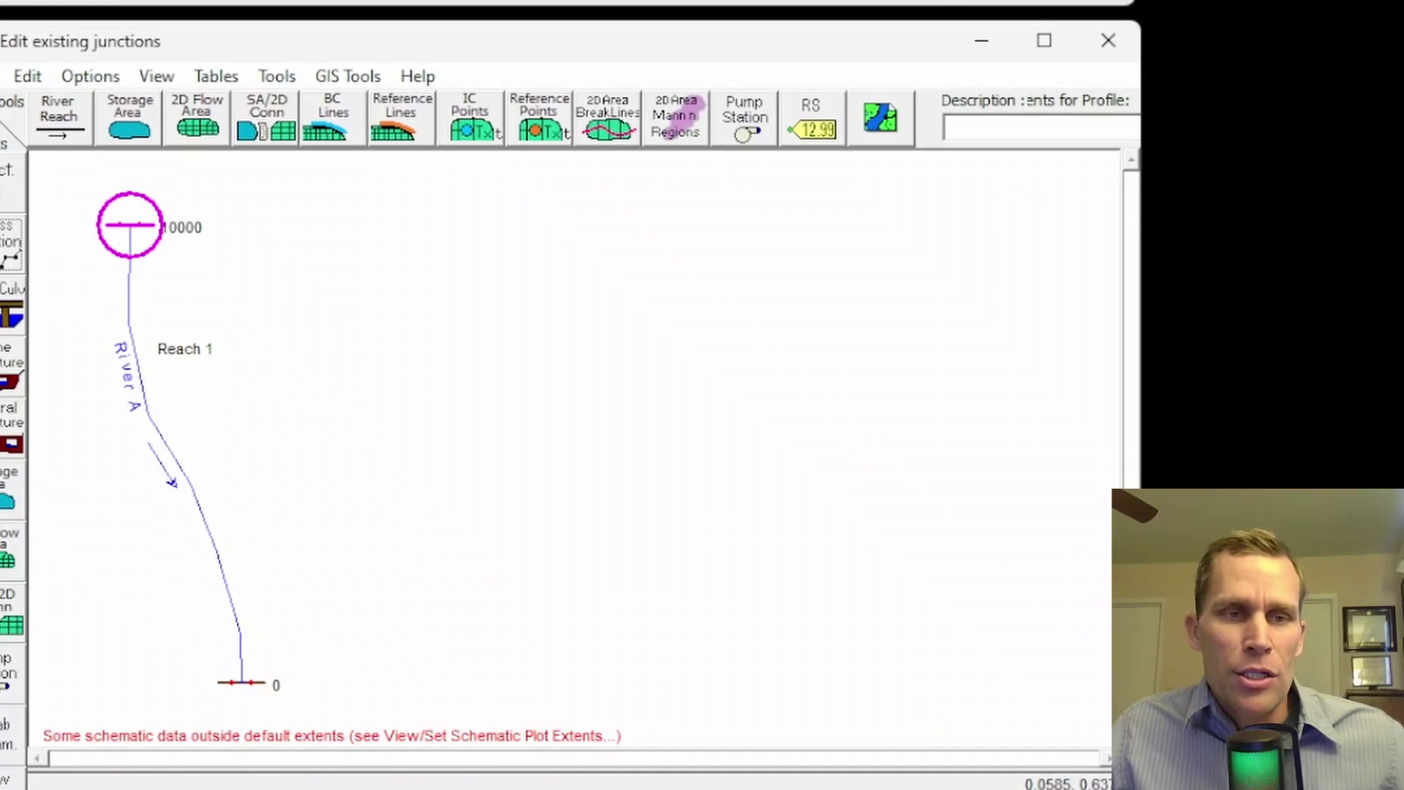
left_click(29, 71)
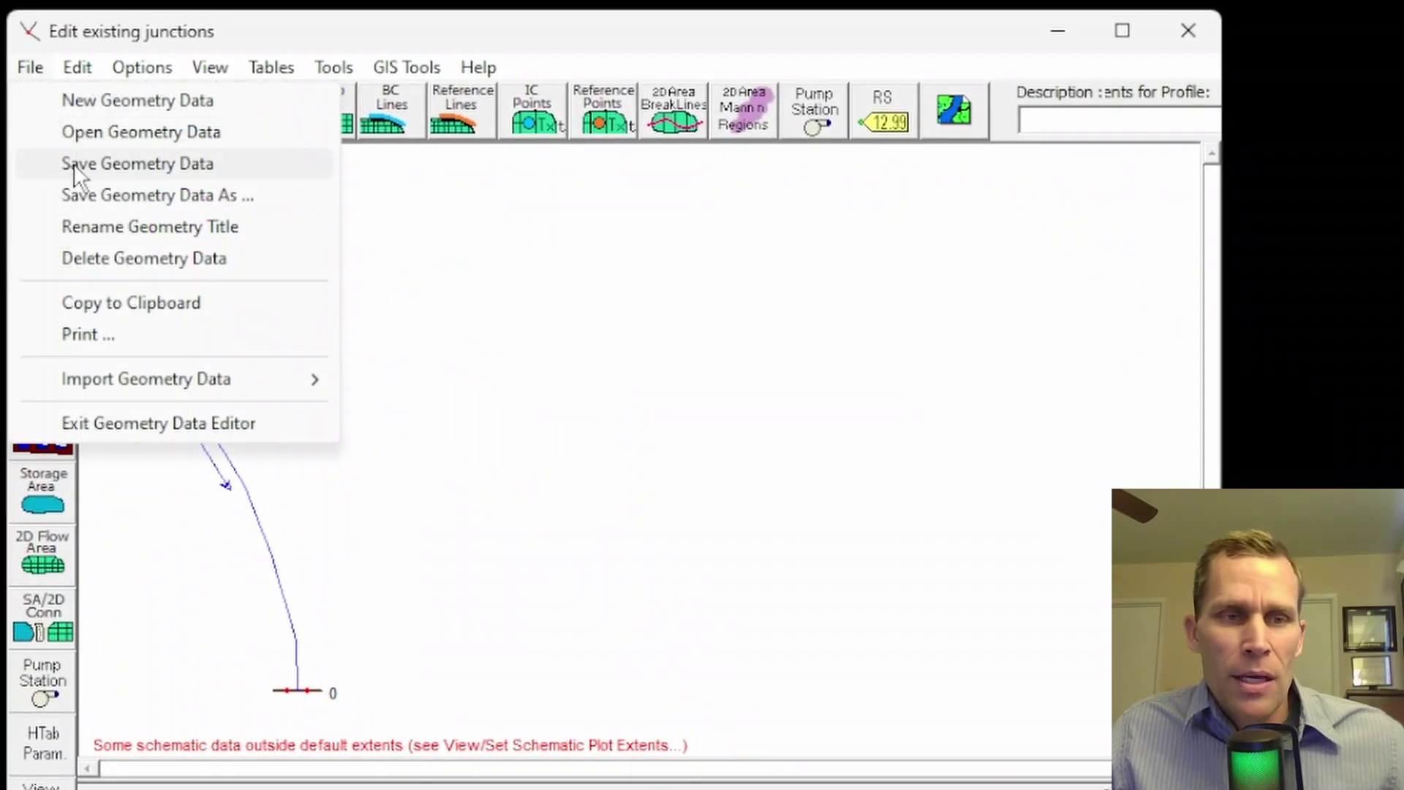
left_click(94, 137)
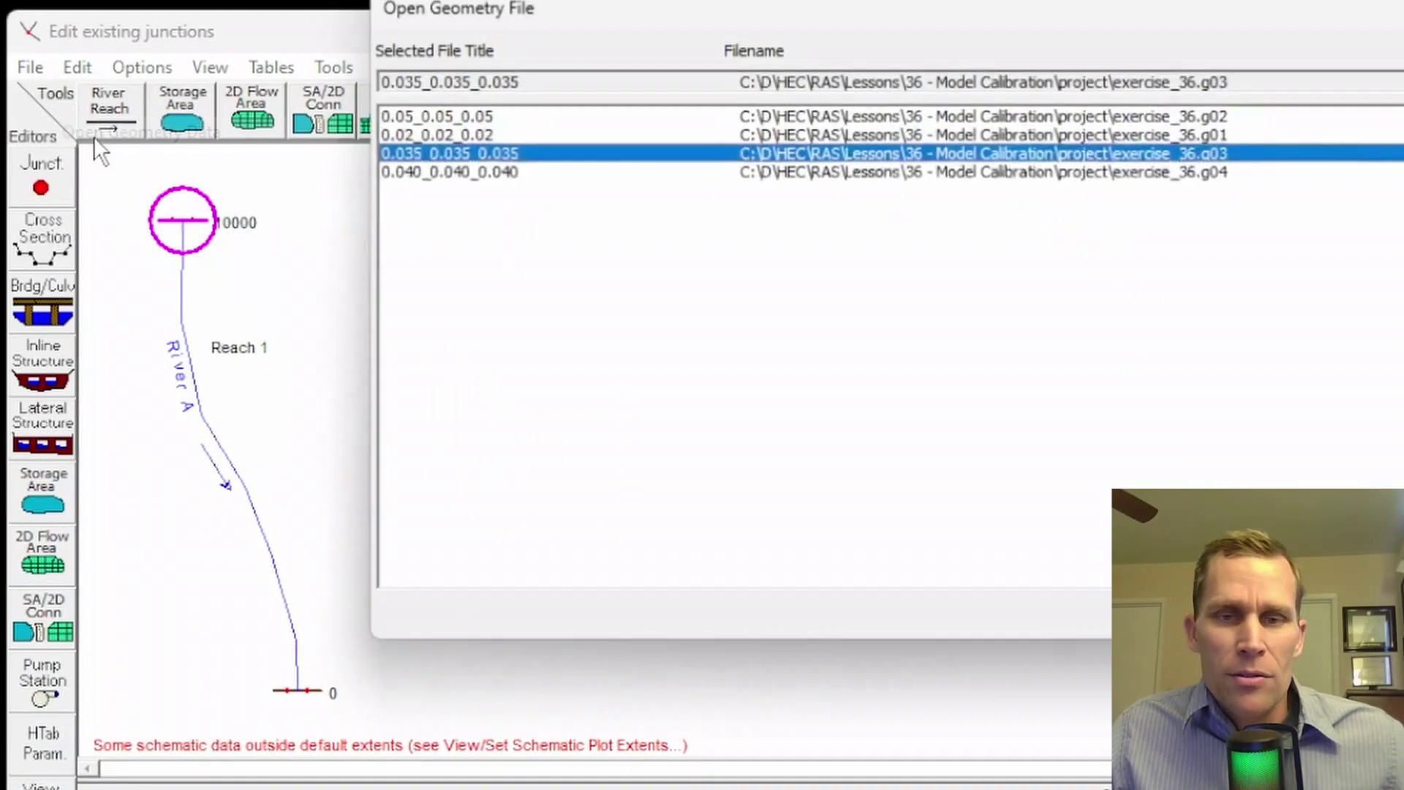
left_click(453, 122)
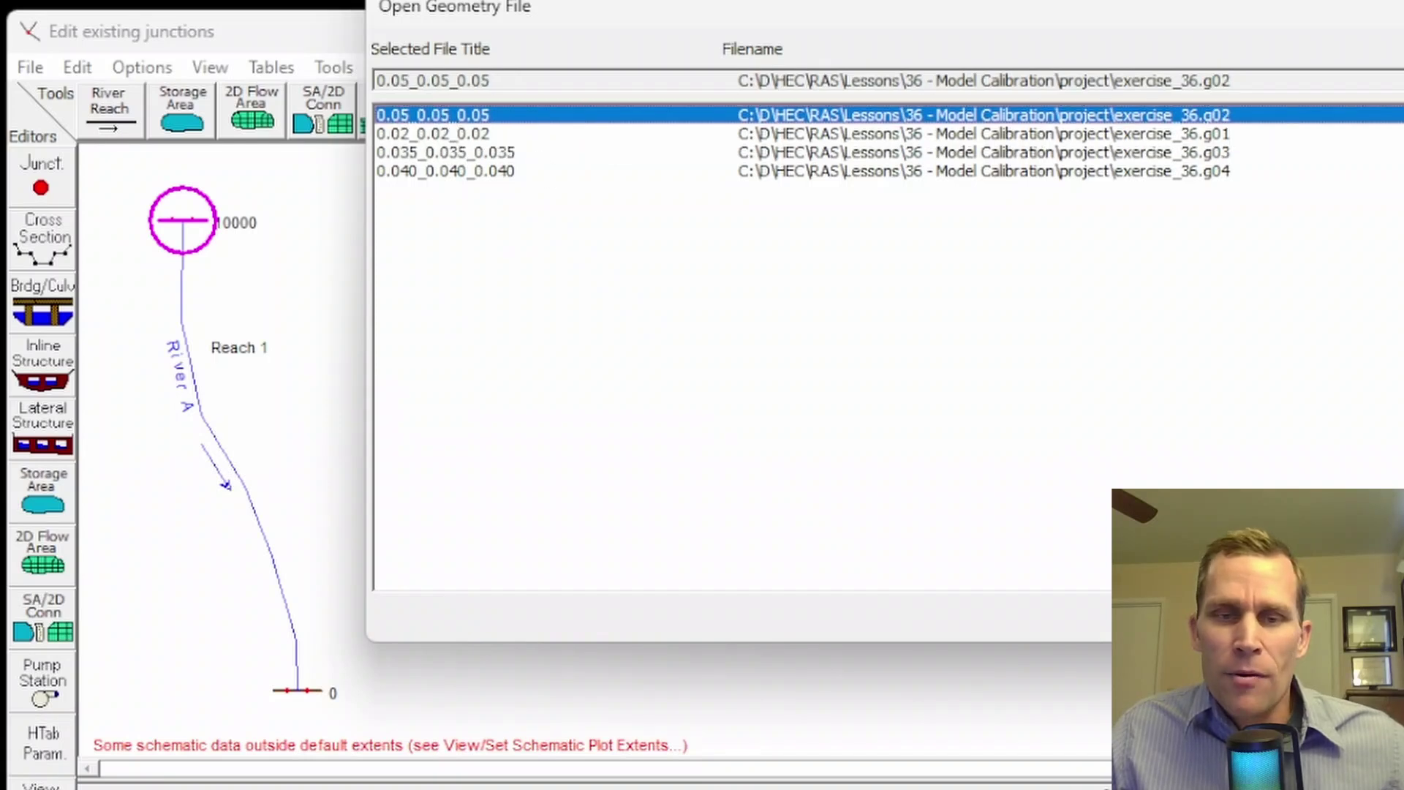
key("Return")
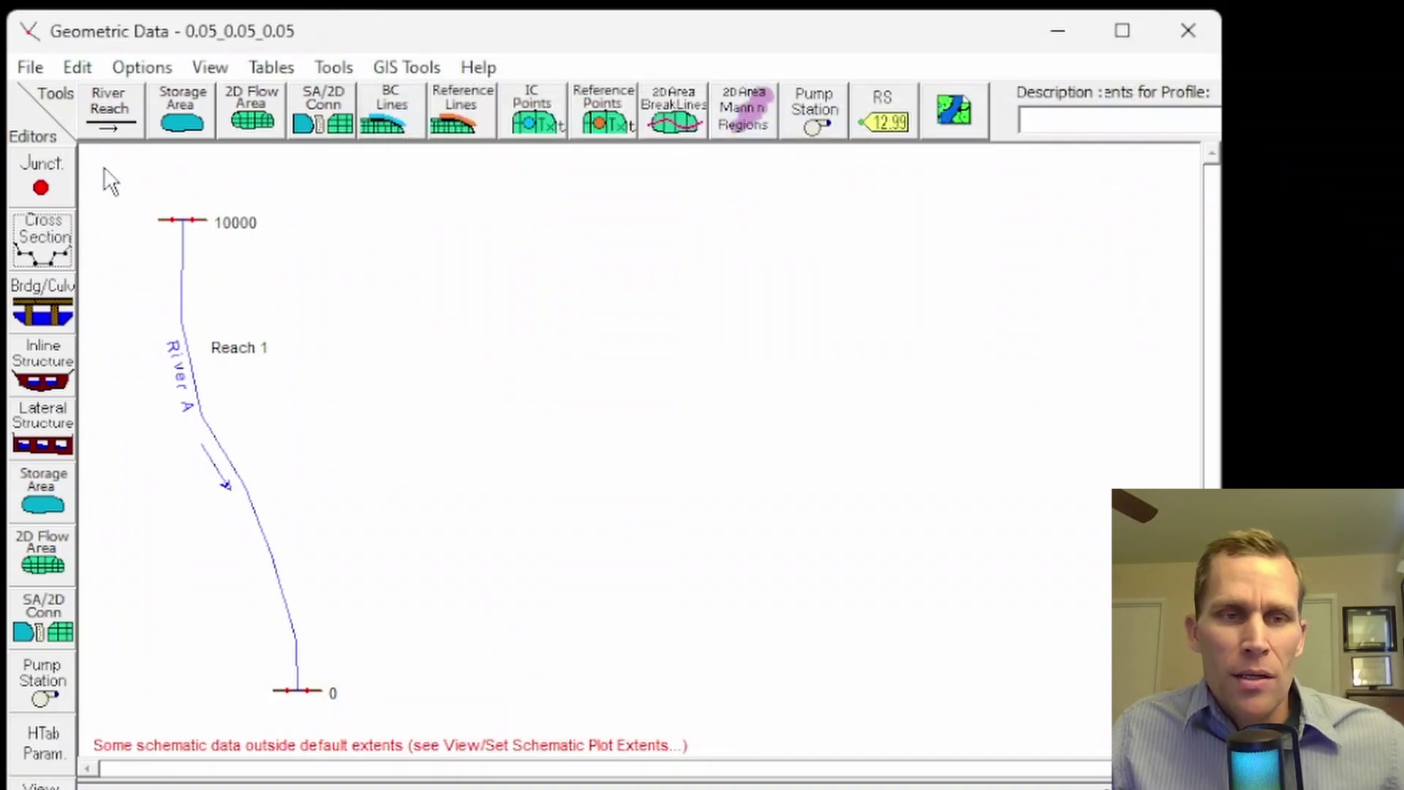
- Check the Manning's n table shows 0.05 everywhere, keeping the 0.05_0.05_0.05 geometry loaded
left_click(269, 67)
left_click(296, 99)
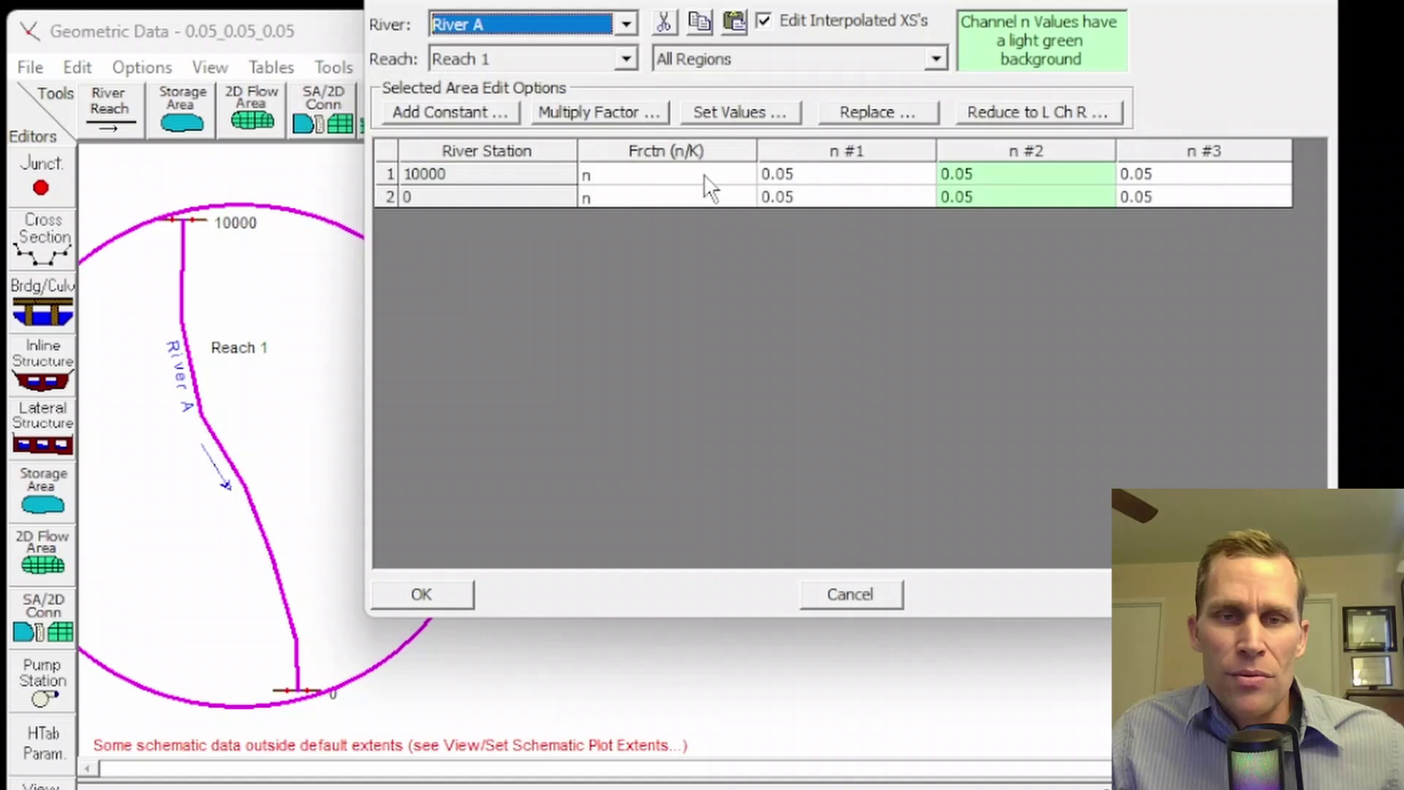
left_click(803, 176)
left_click_drag(803, 179, 1141, 213)
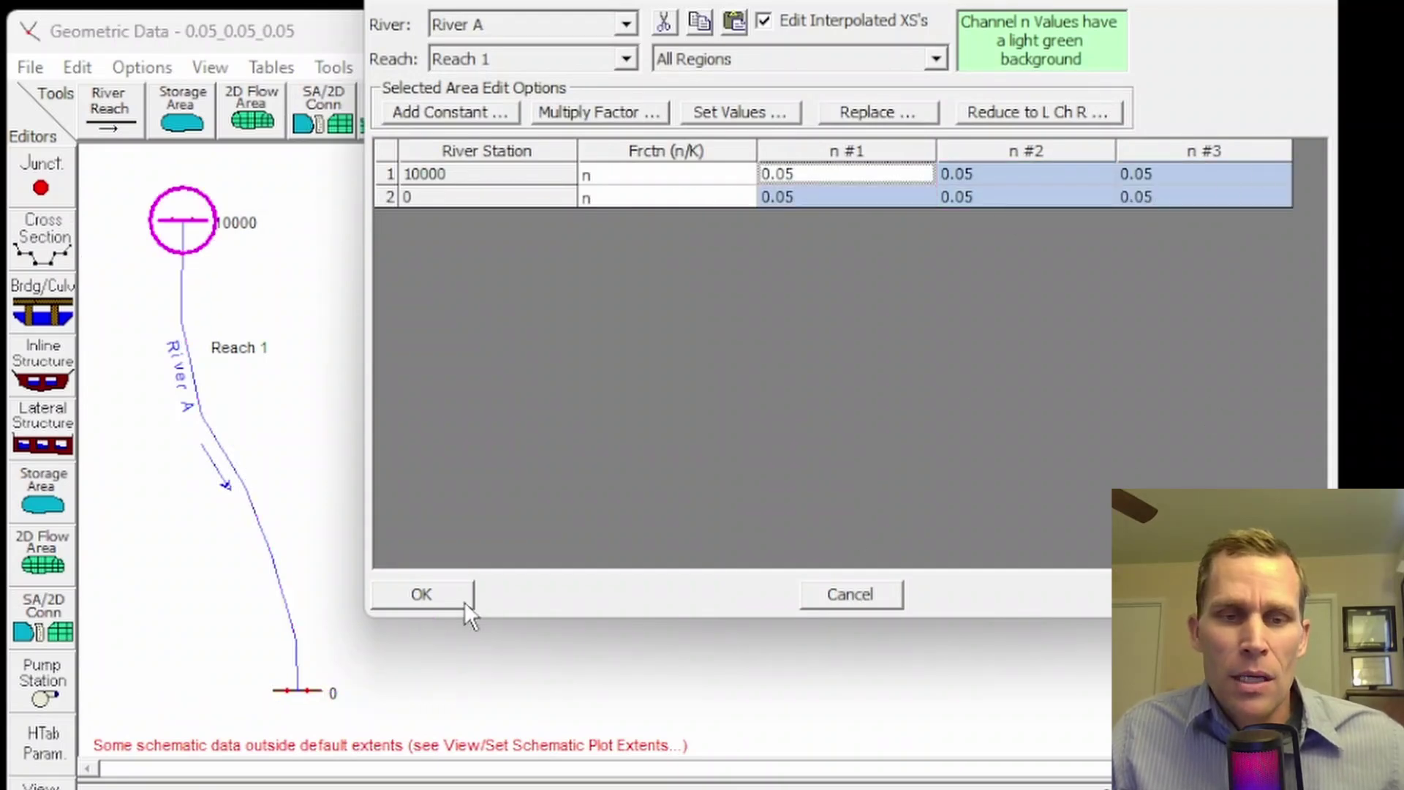
left_click(431, 600)
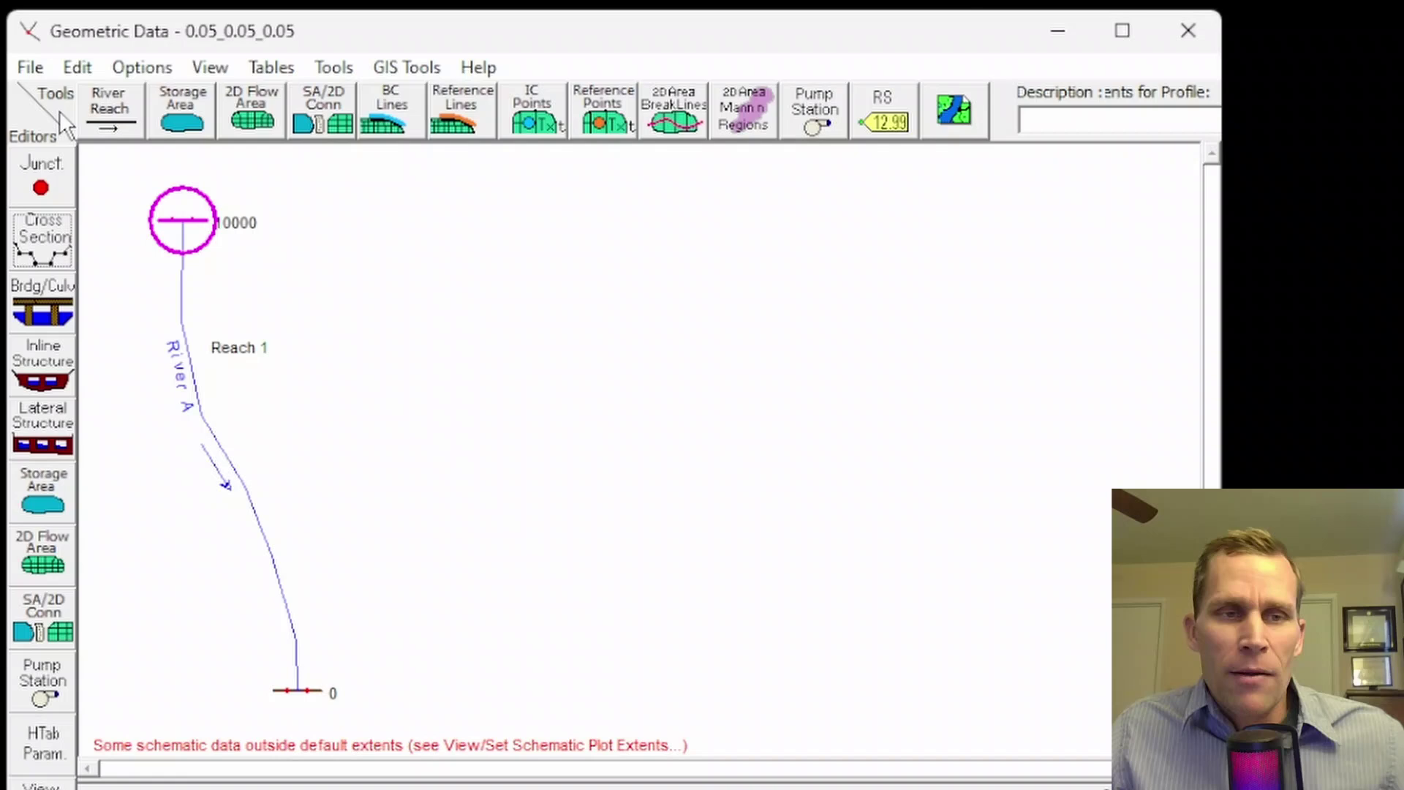
left_click(31, 68)
left_click(72, 131)
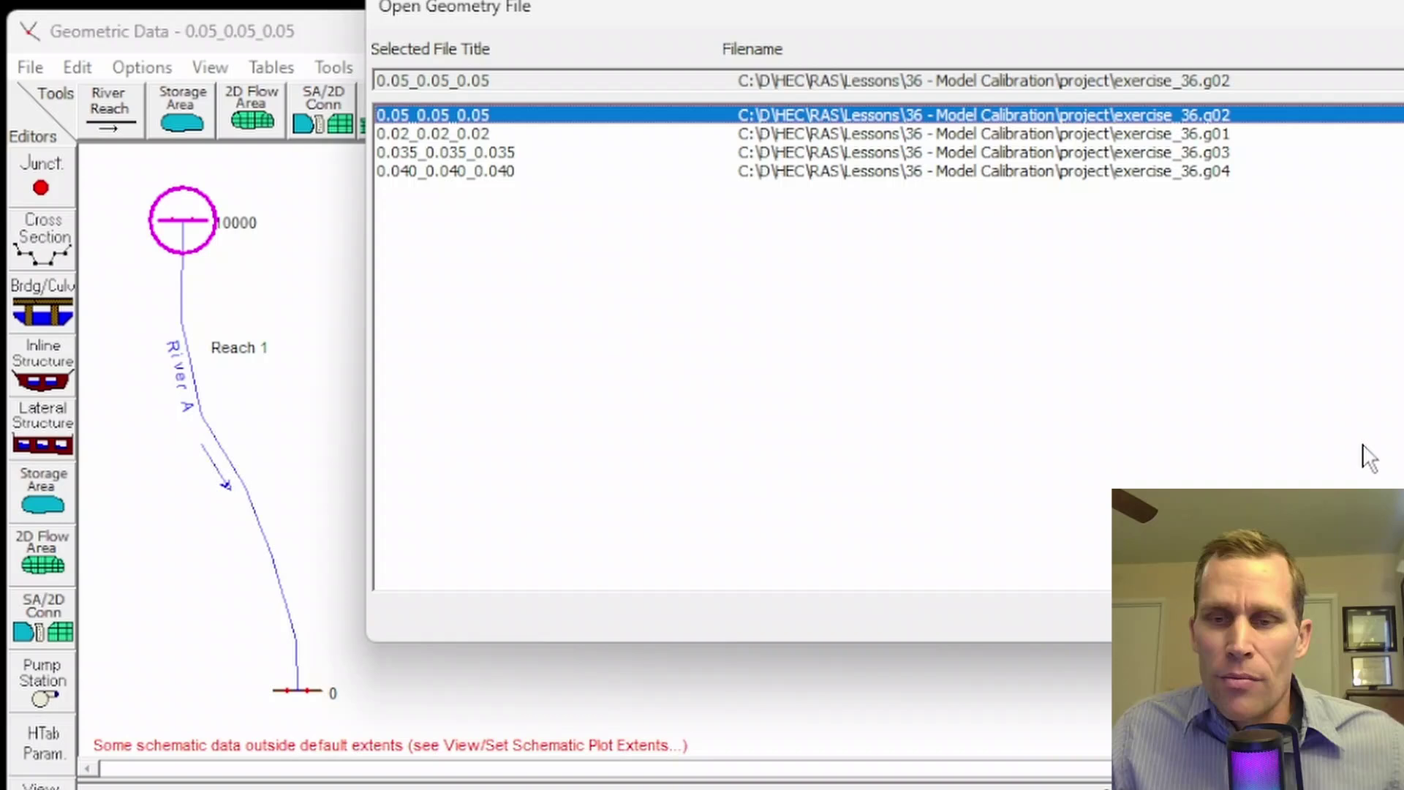
key("Return")
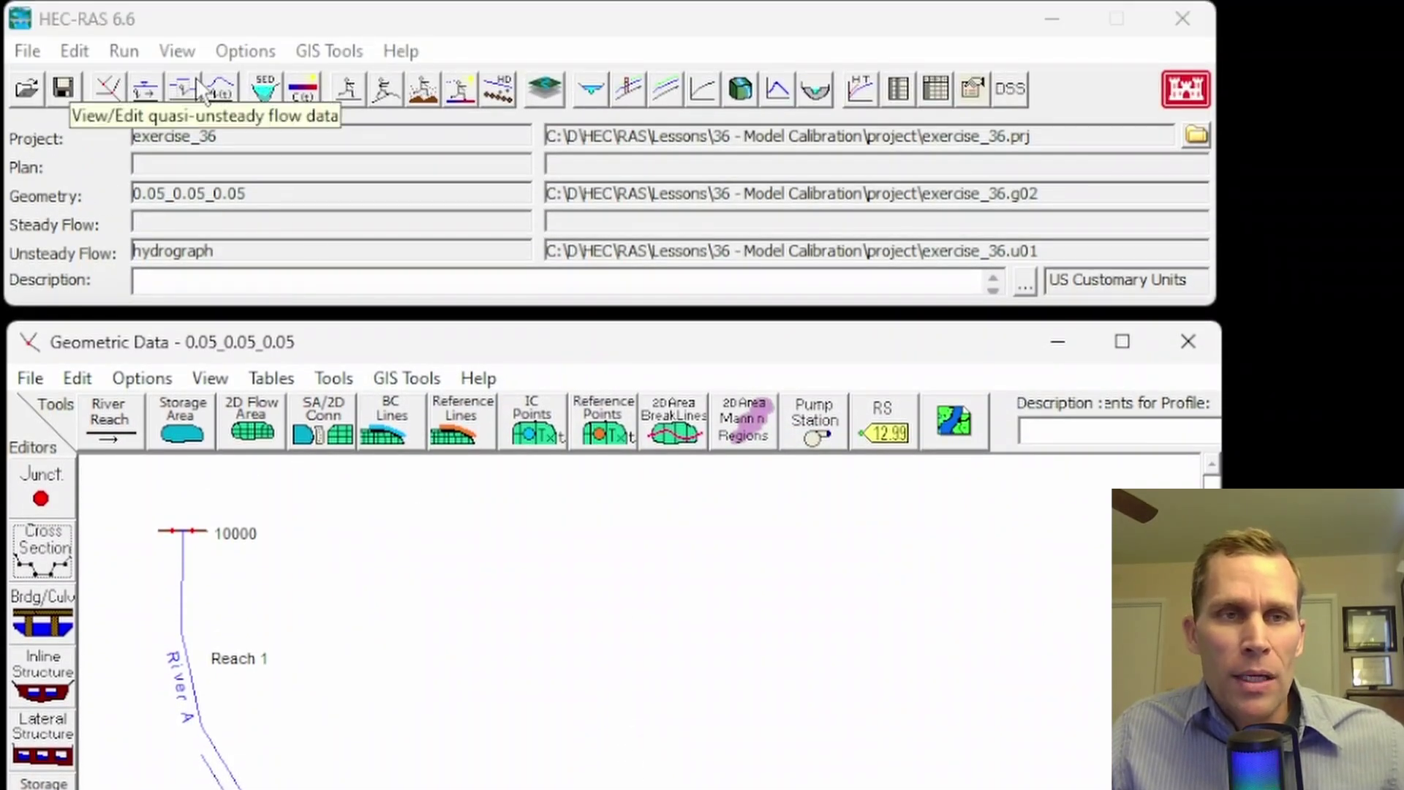
- Plot the RS 10000 upstream flow hydrograph peaking near 600000 cfs, then close the plot and editor
left_click(183, 88)
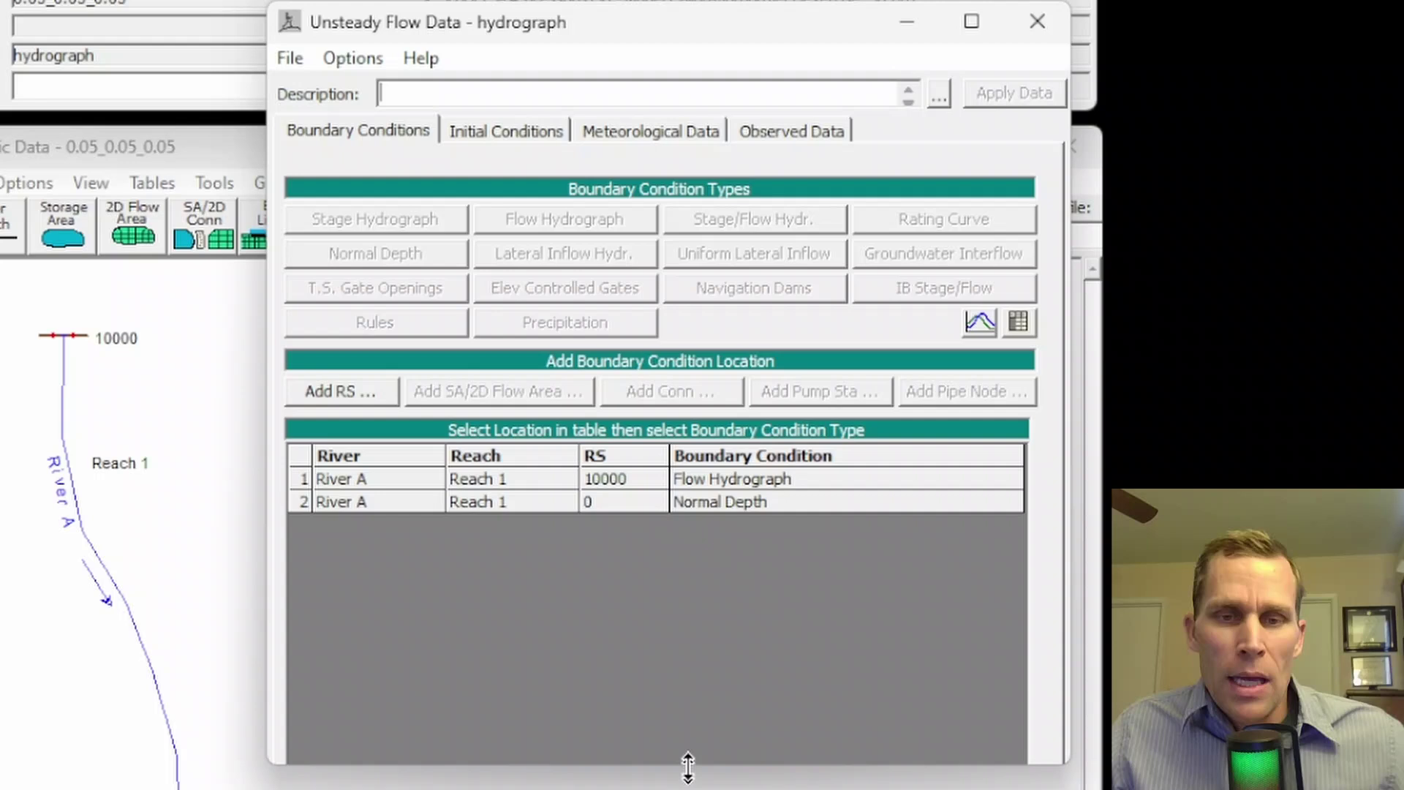
left_click(697, 501)
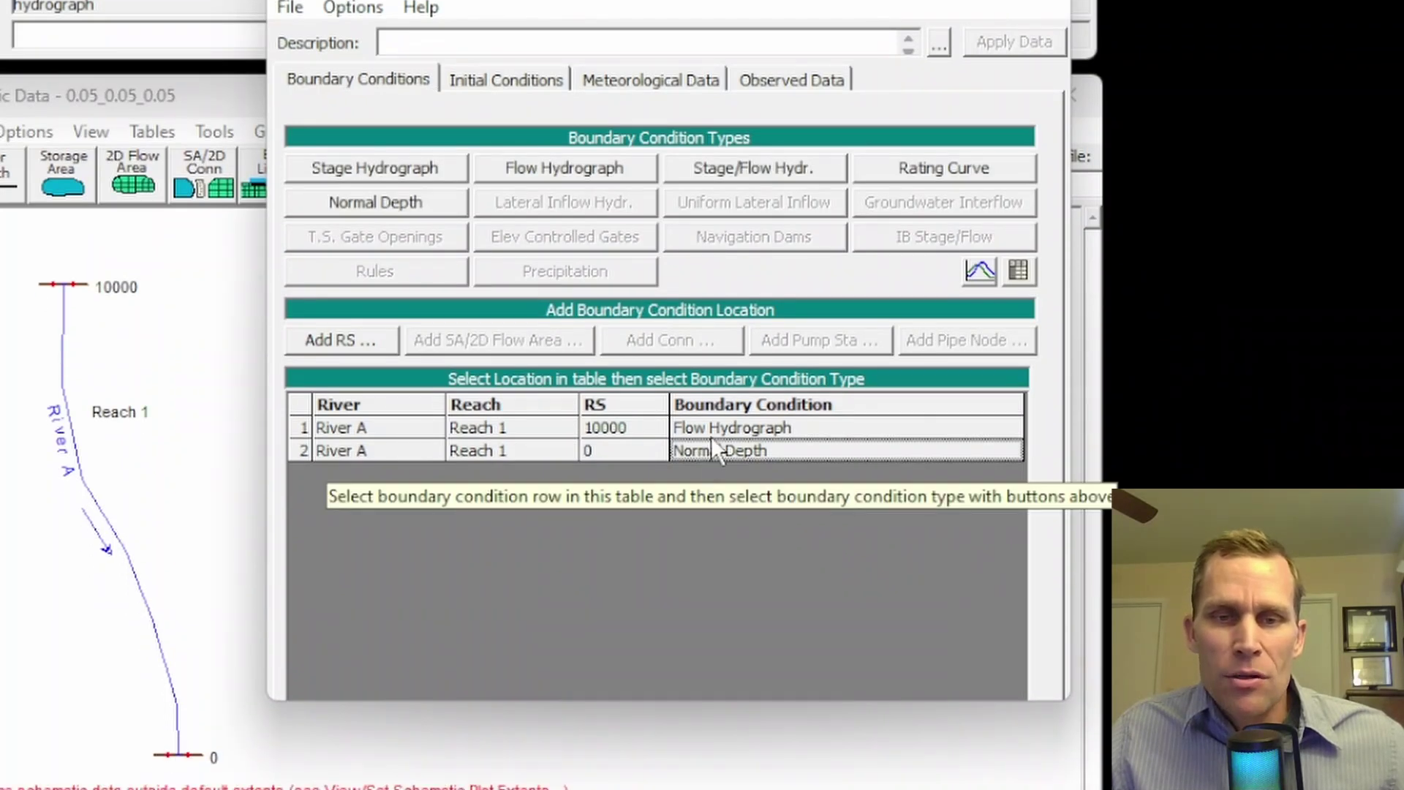
left_click(720, 429)
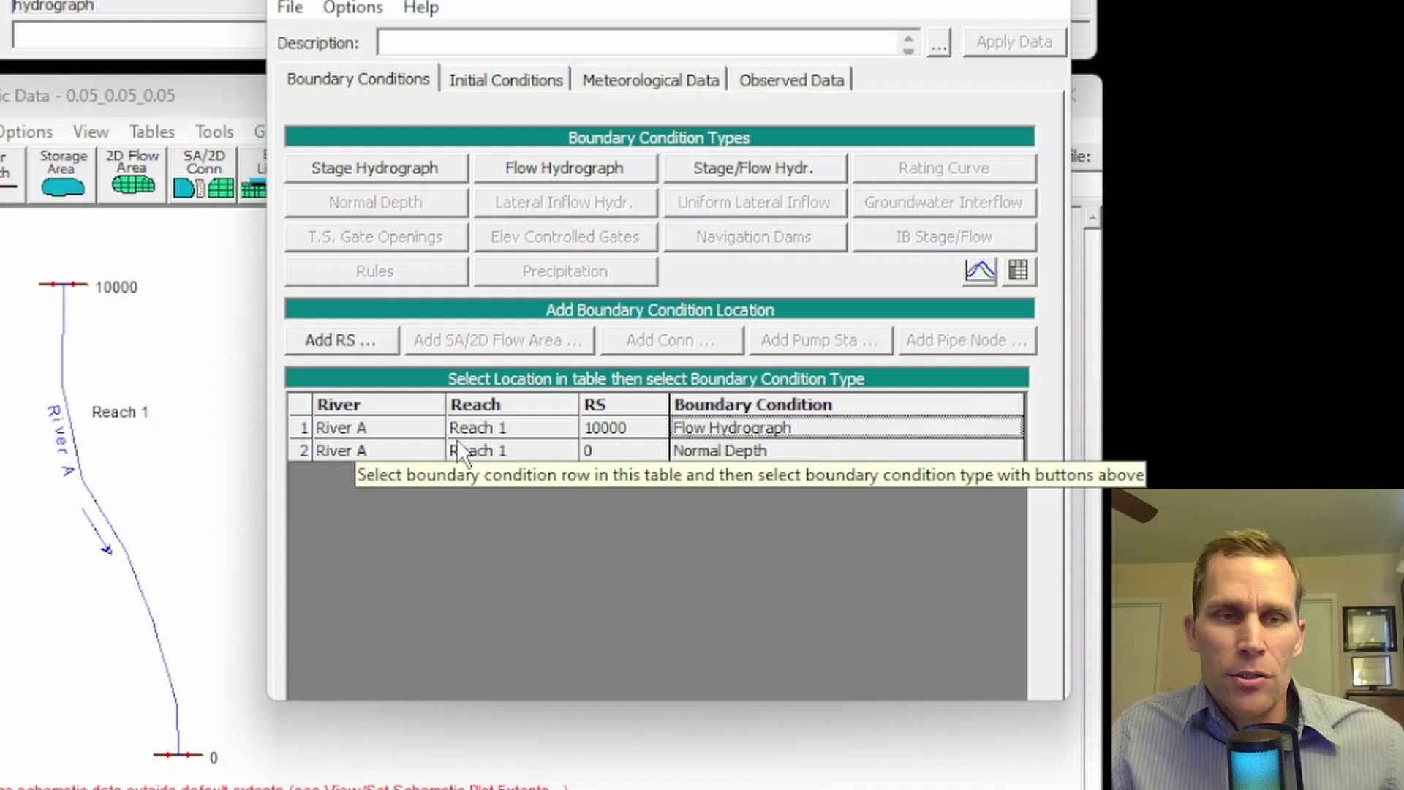
left_click(542, 171)
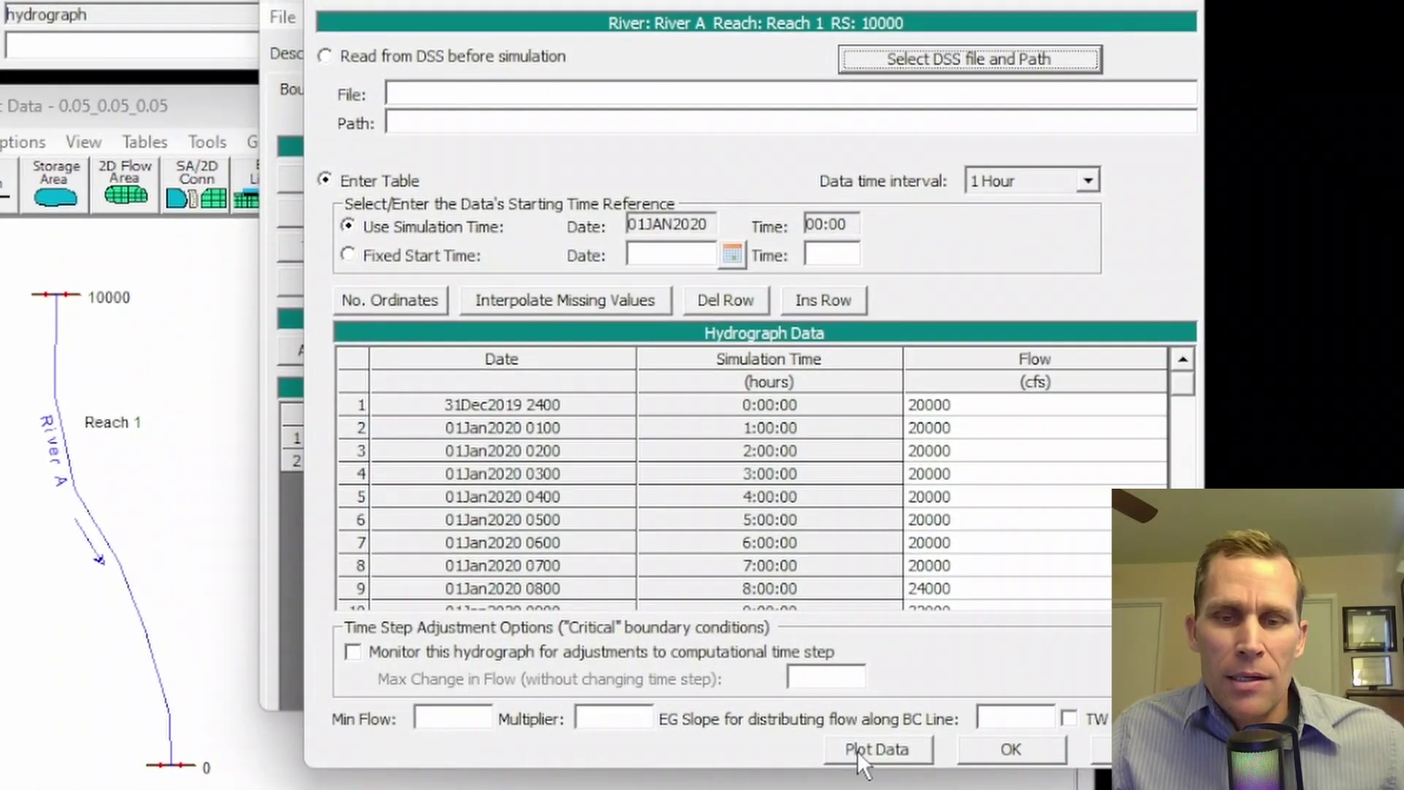
left_click(857, 751)
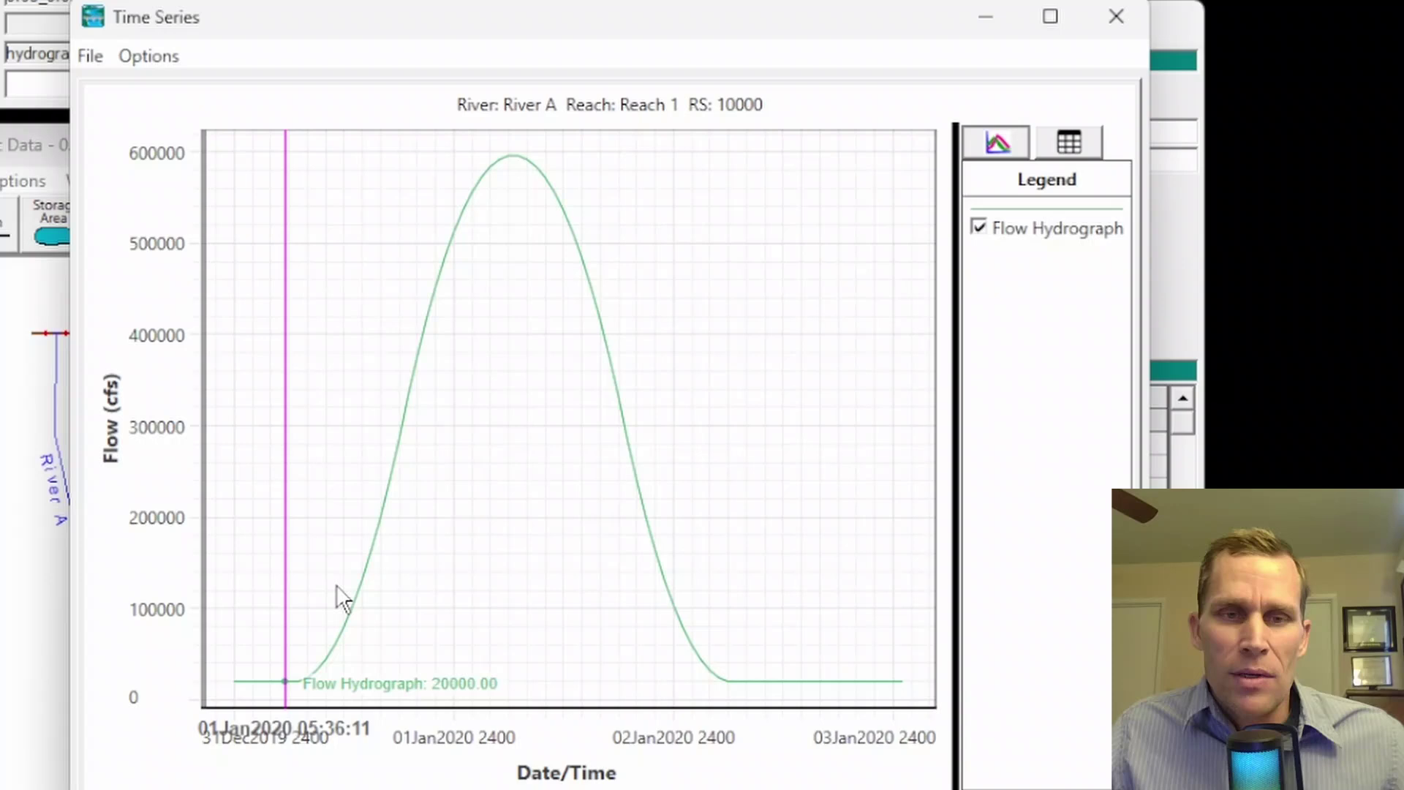
left_click(1117, 40)
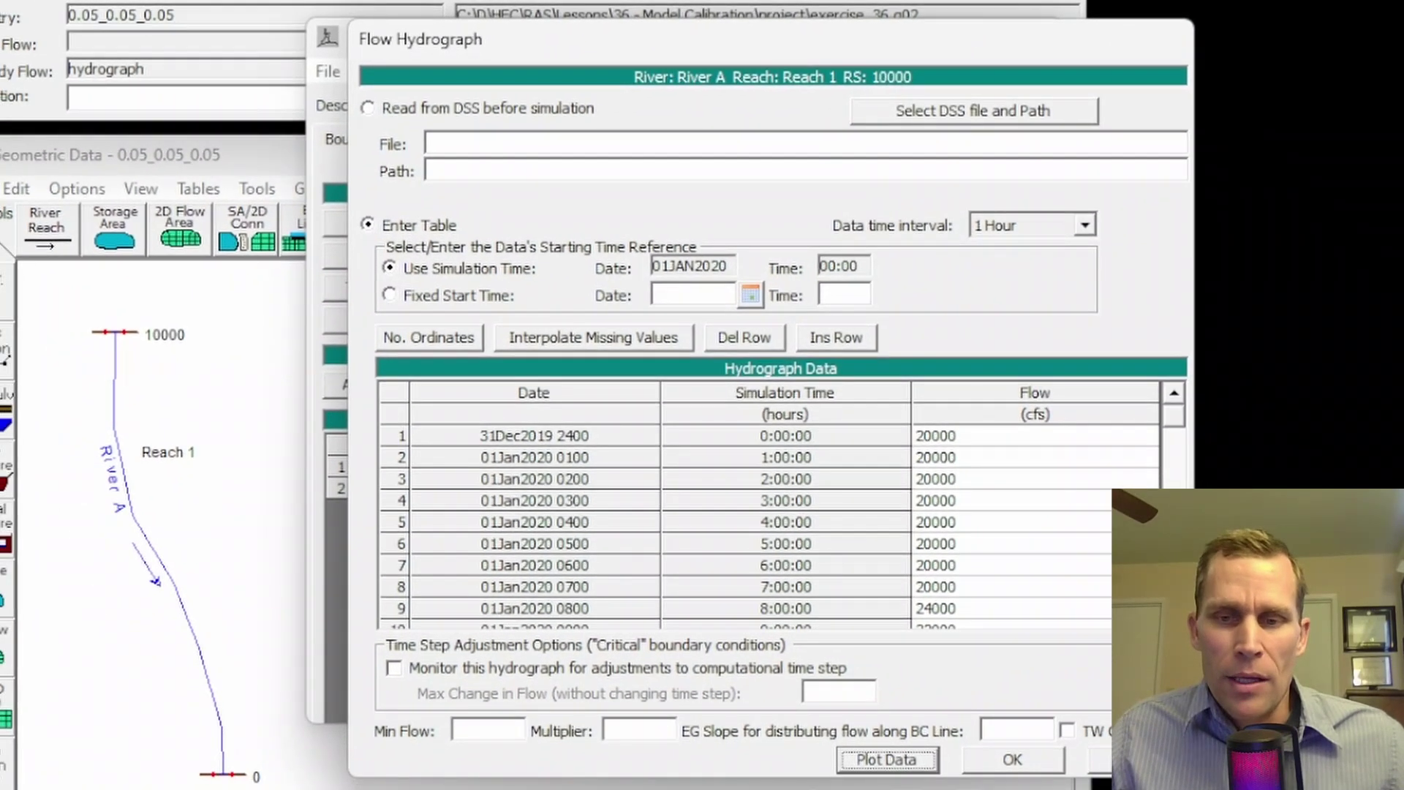
left_click(1101, 760)
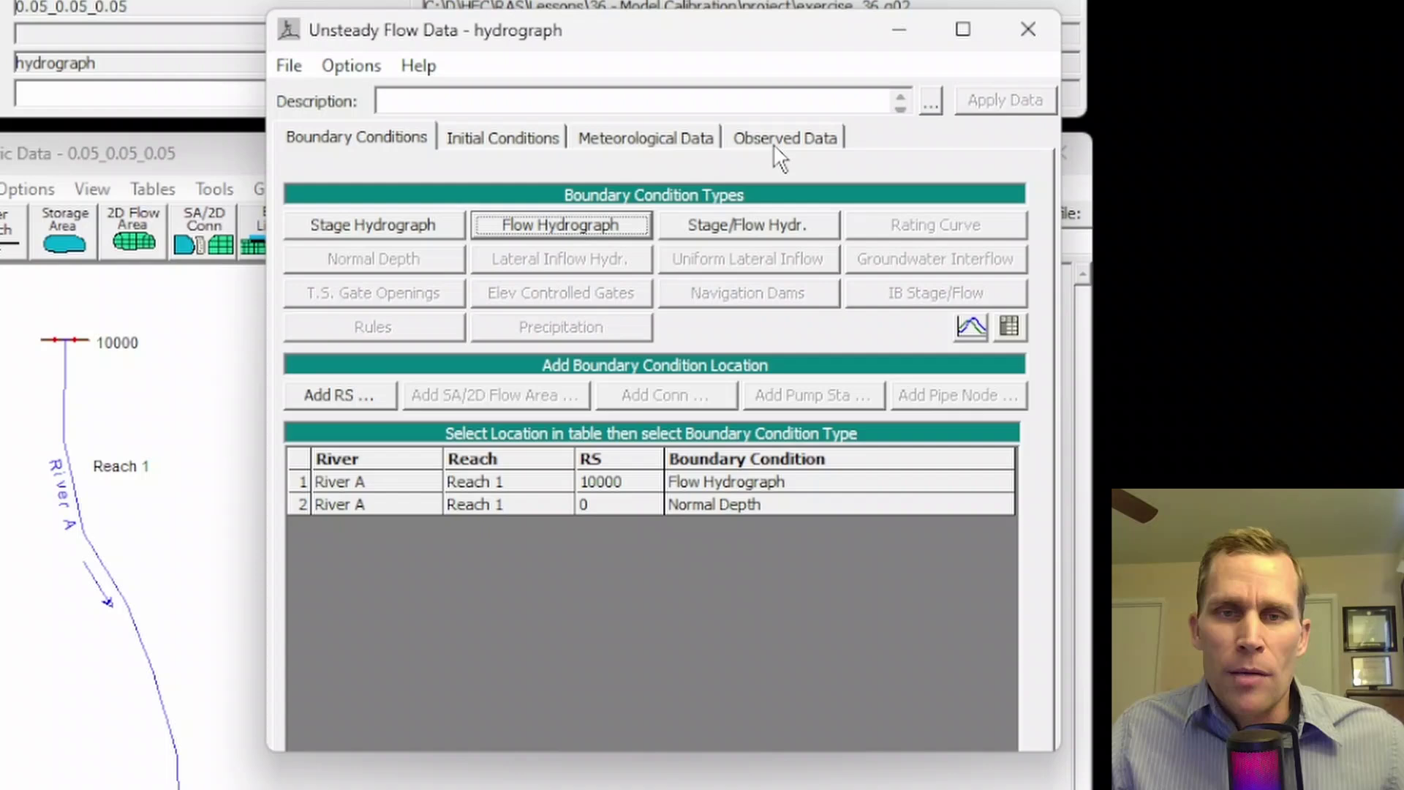
- Show the flow file's observed data and keep river station 10000 as the observed location
left_click(776, 140)
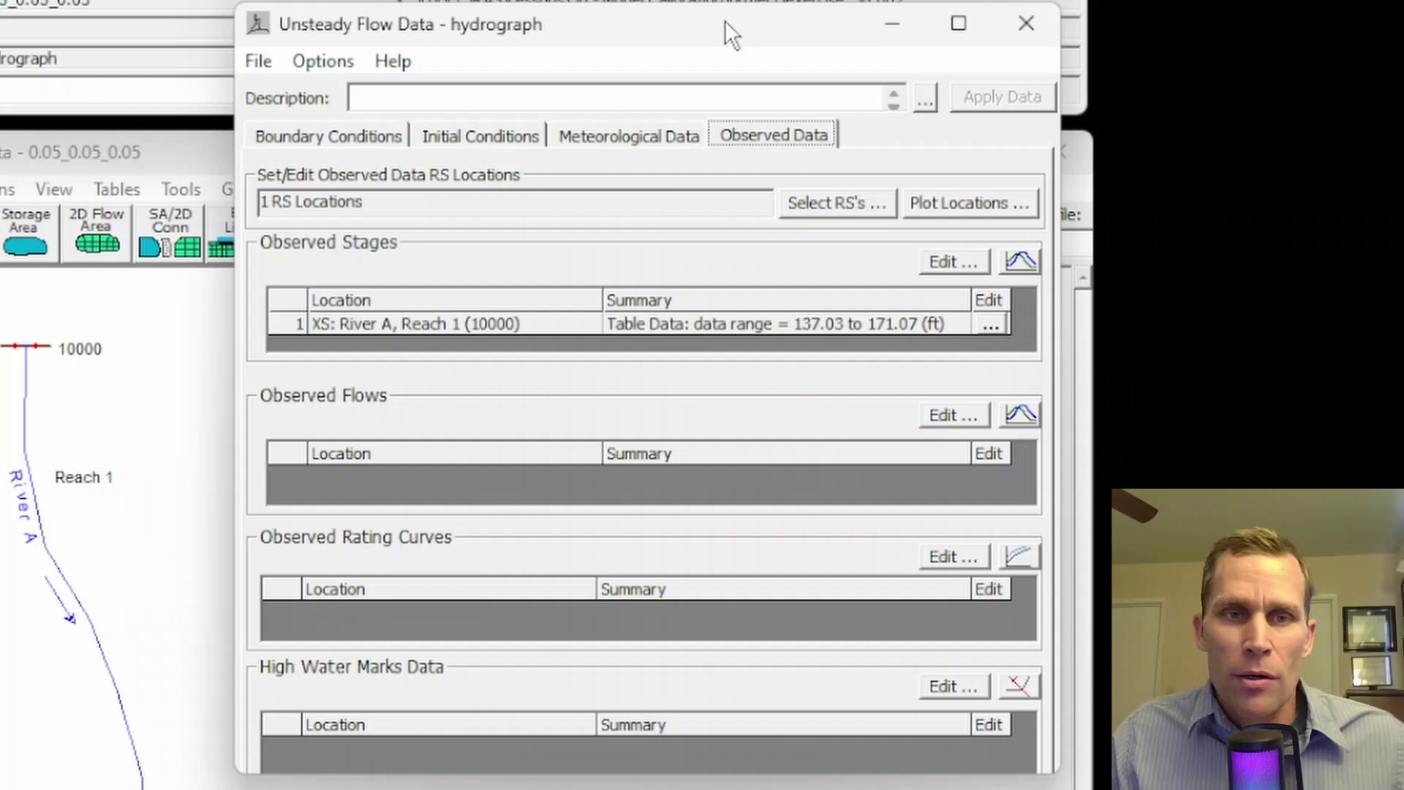
left_click_drag(726, 21, 705, 105)
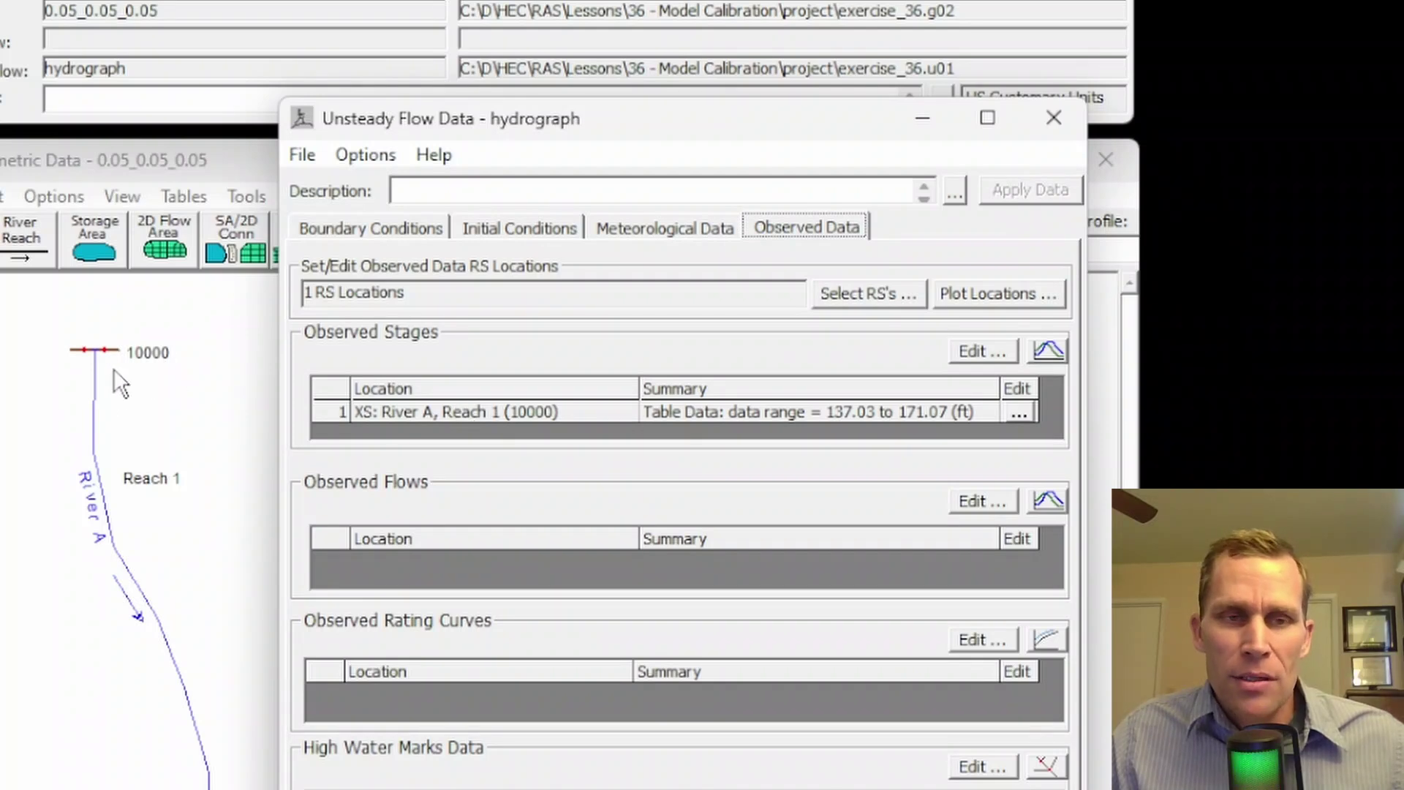
left_click(862, 292)
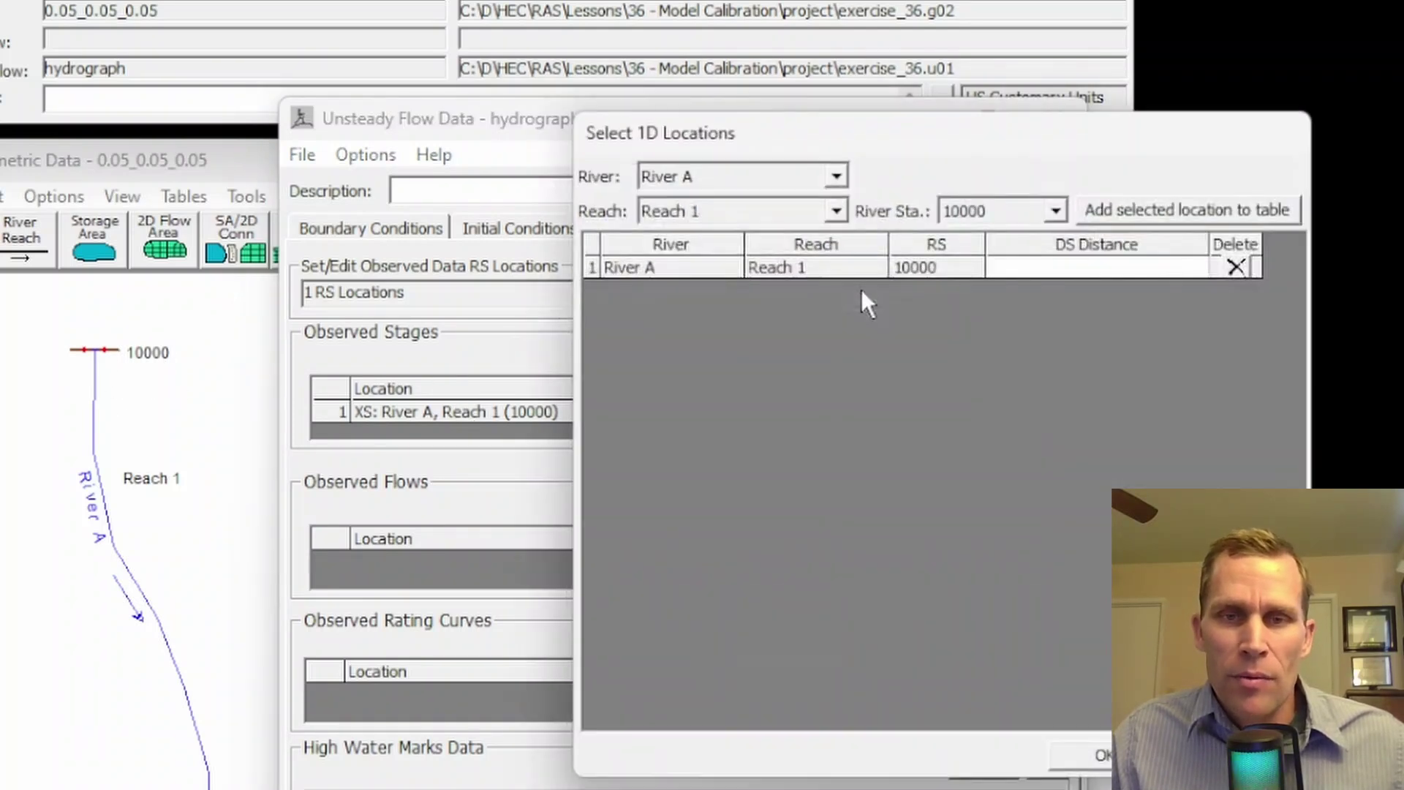
left_click(1026, 214)
left_click(1055, 210)
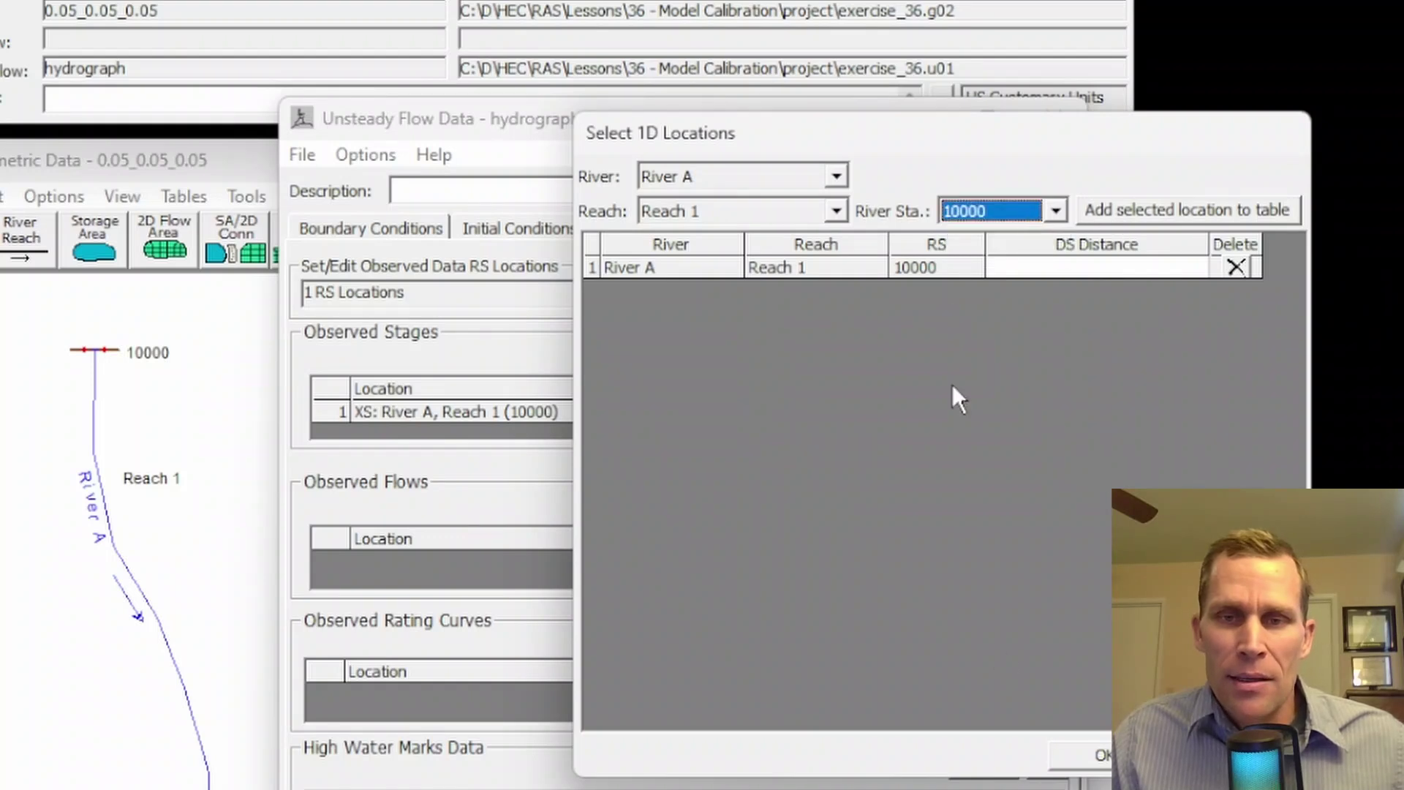
key("Return")
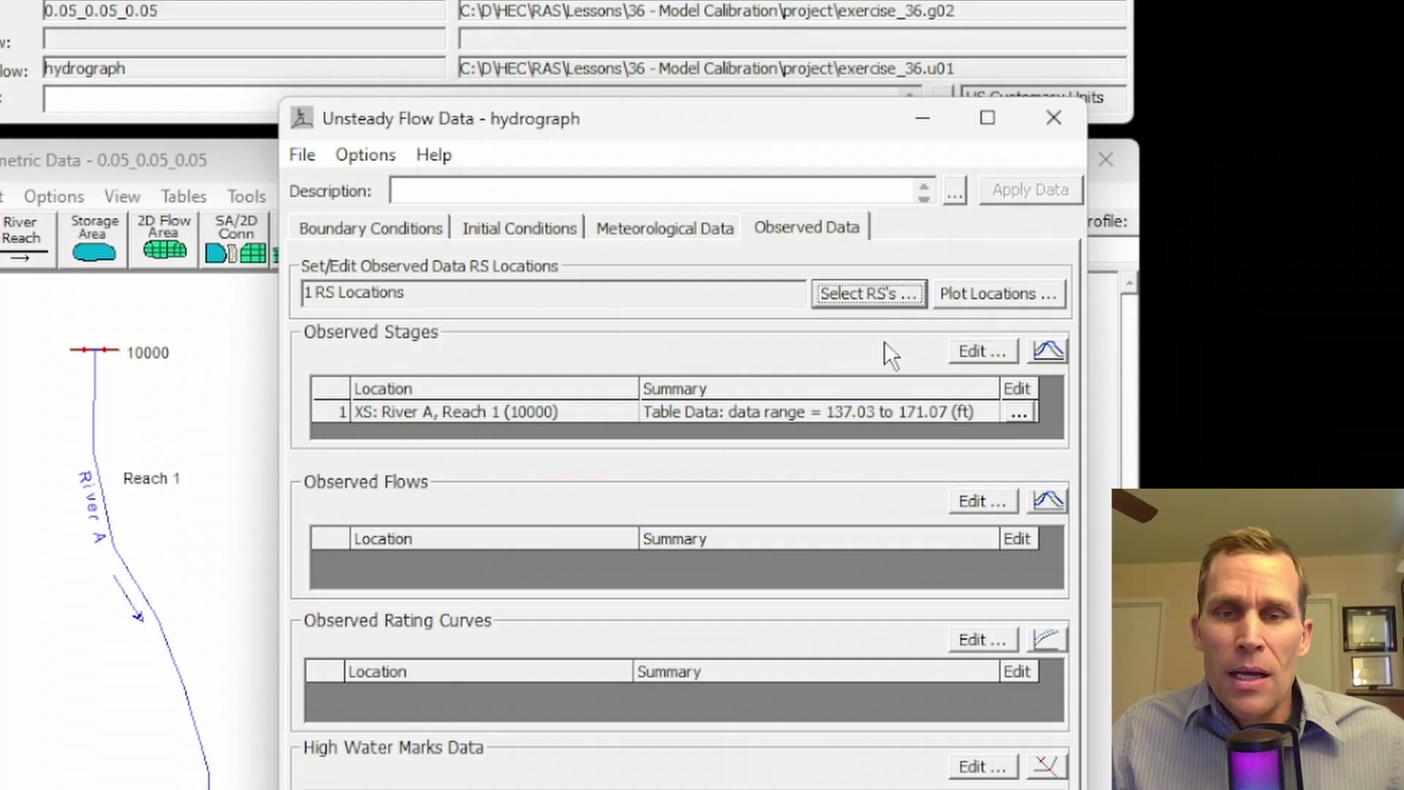
- Inspect the observed stage values, River A Reach 1 (10000) location and Table source, then cancel
left_click(968, 344)
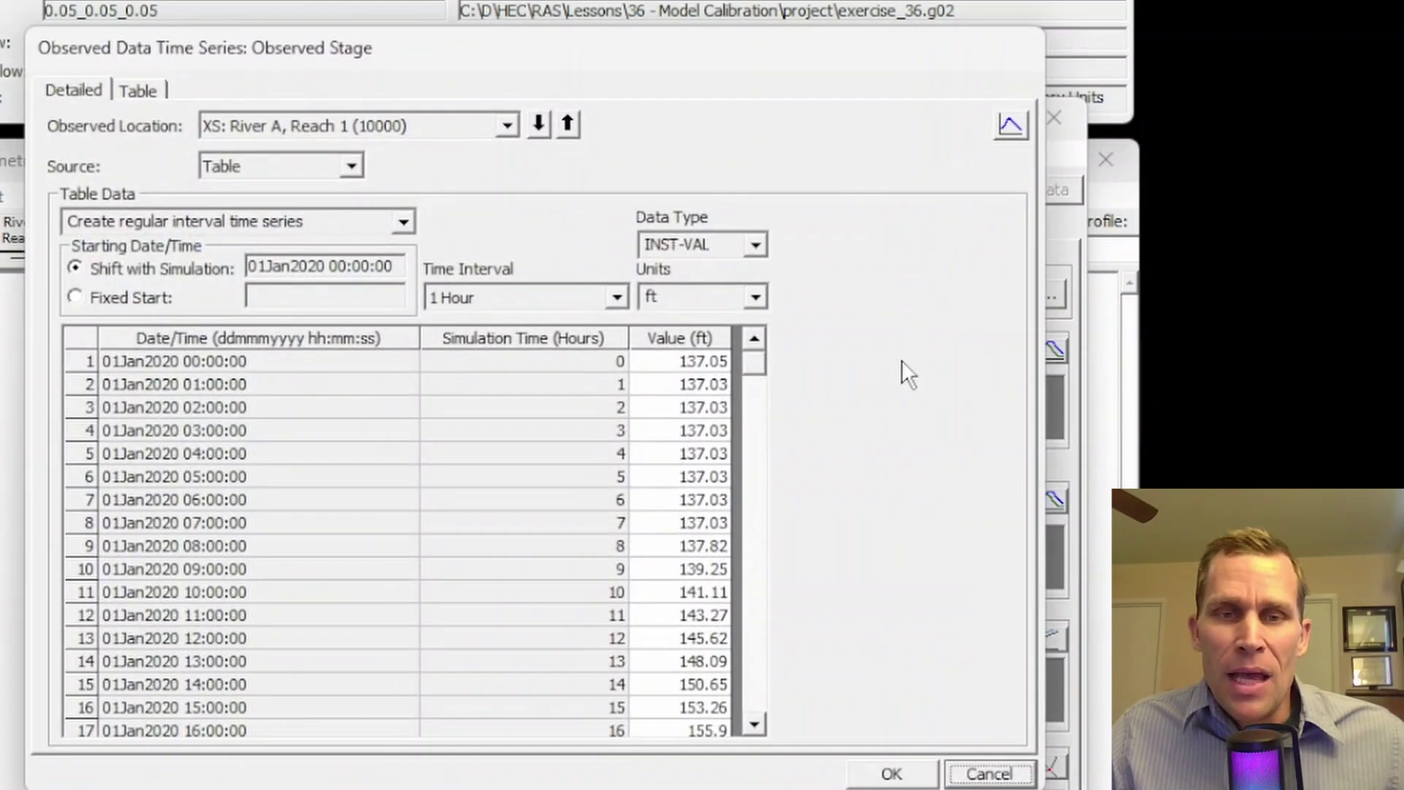
left_click(678, 365)
left_click_drag(687, 372, 701, 685)
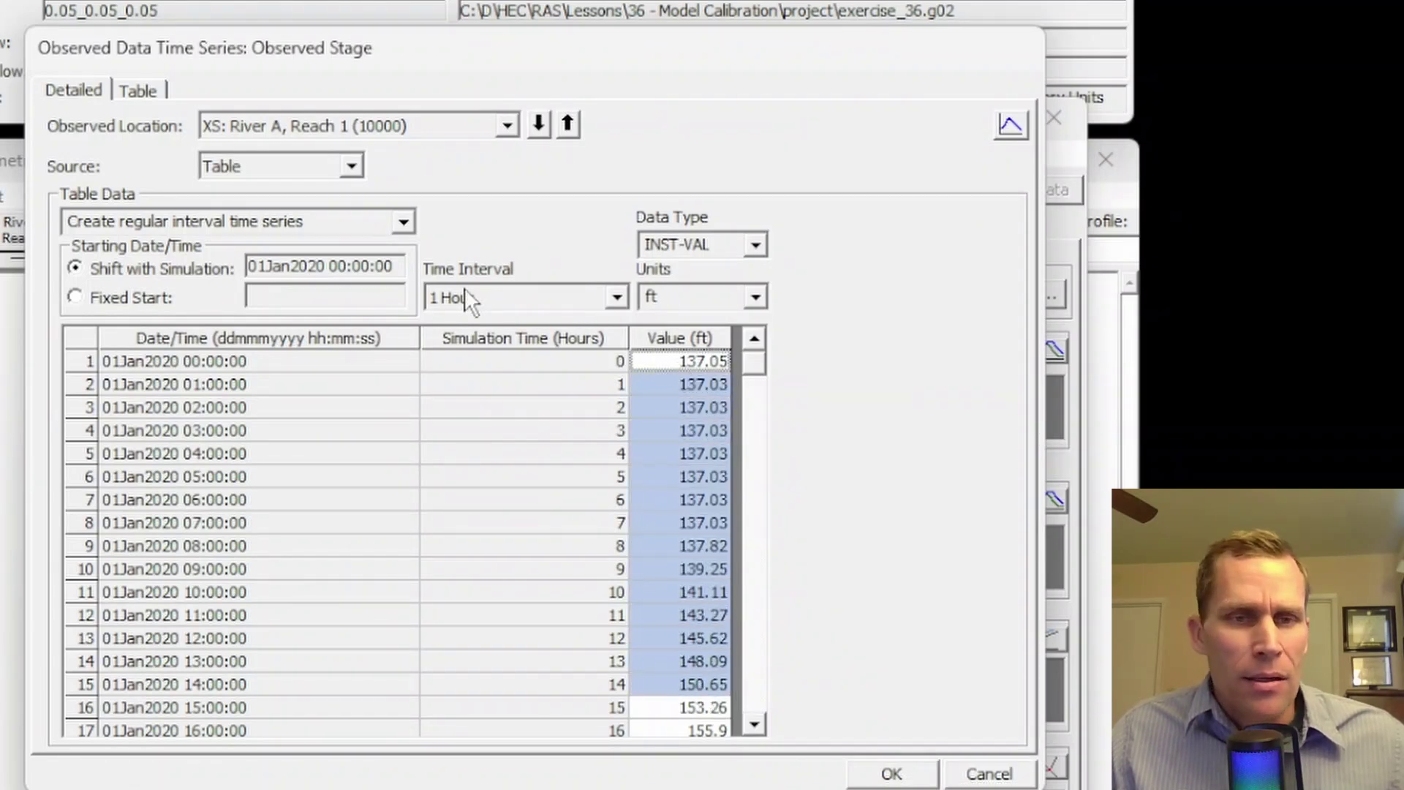
left_click(380, 125)
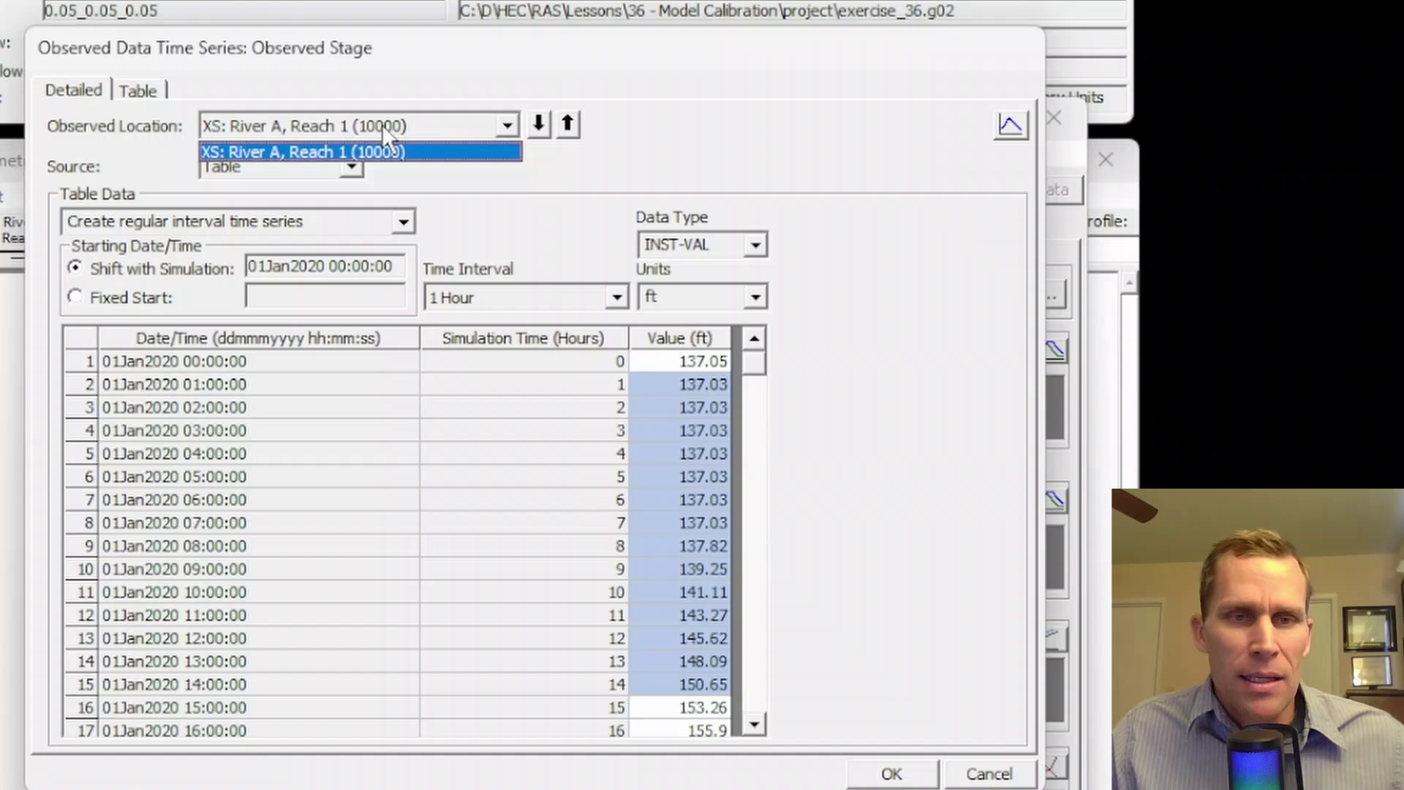
left_click(383, 124)
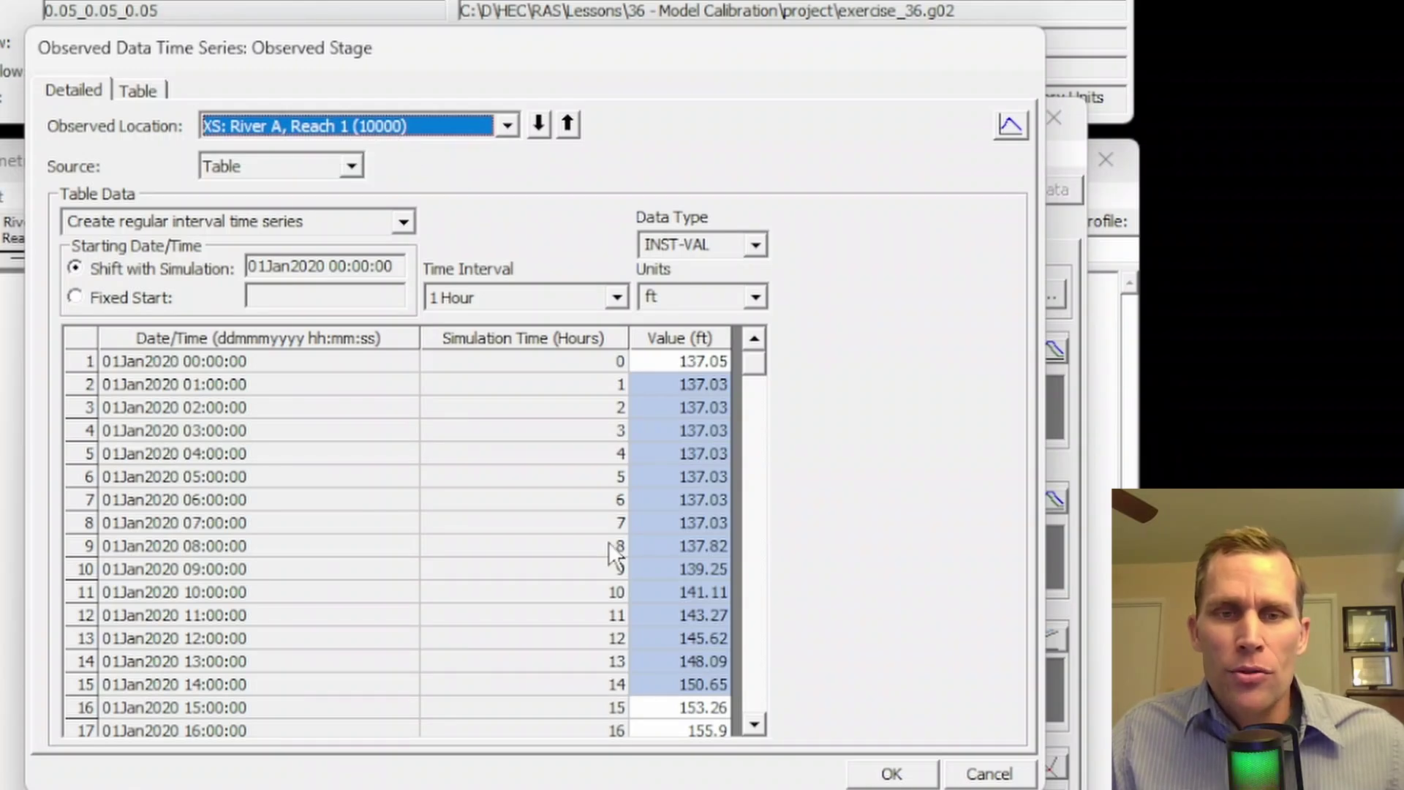
left_click(355, 166)
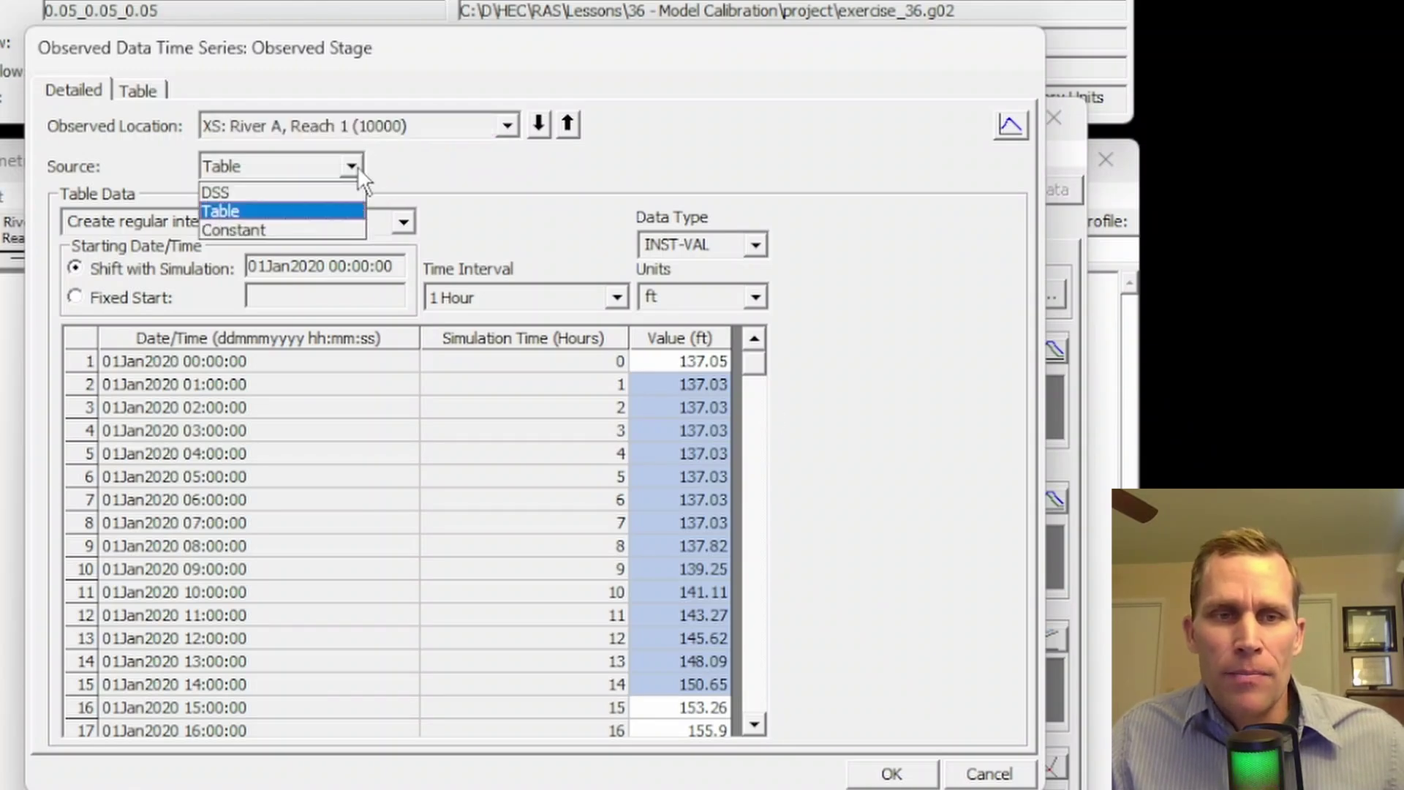
left_click(320, 210)
left_click(980, 772)
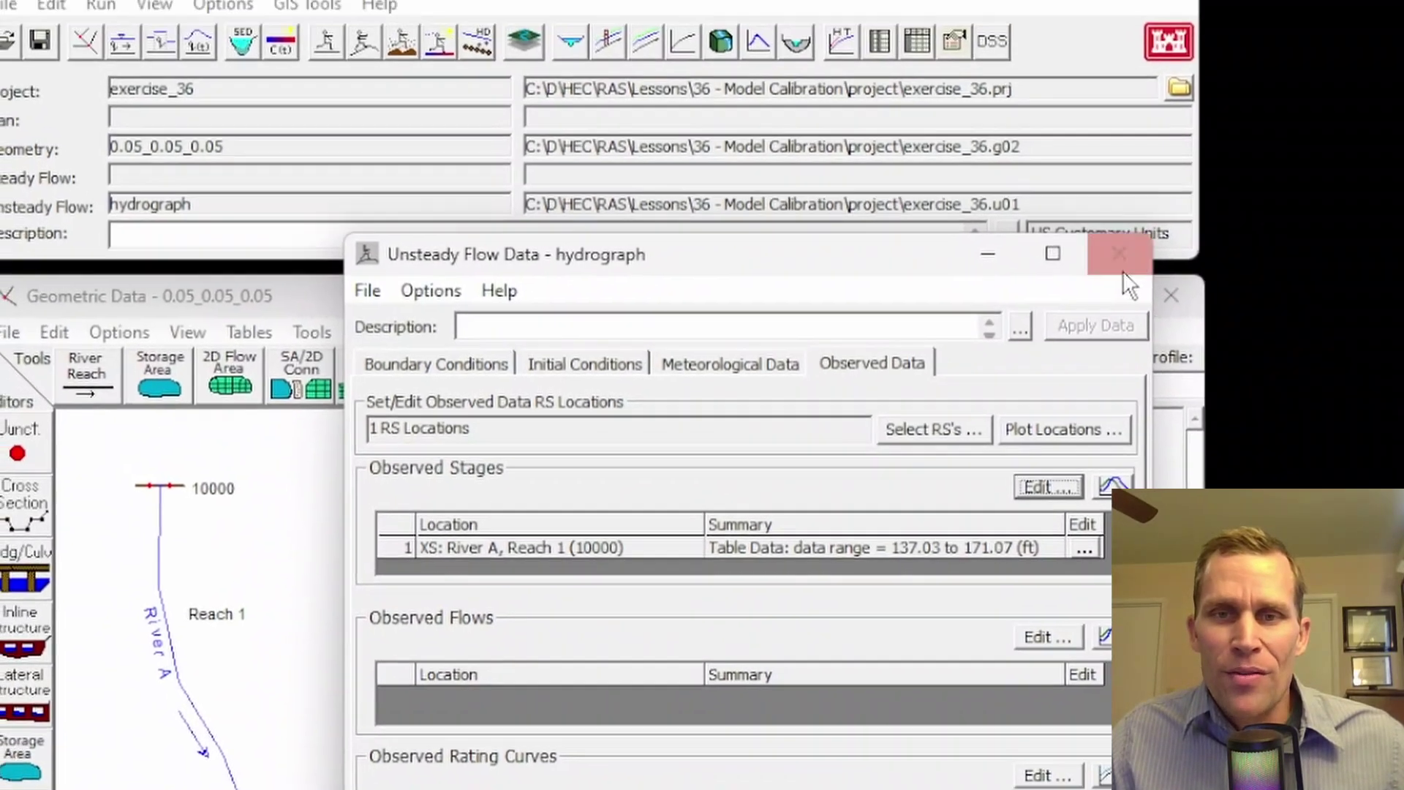
- Open Unsteady Flow Analysis and check the 01JAN2020 to 04JAN2020 simulation dates
left_click(1124, 271)
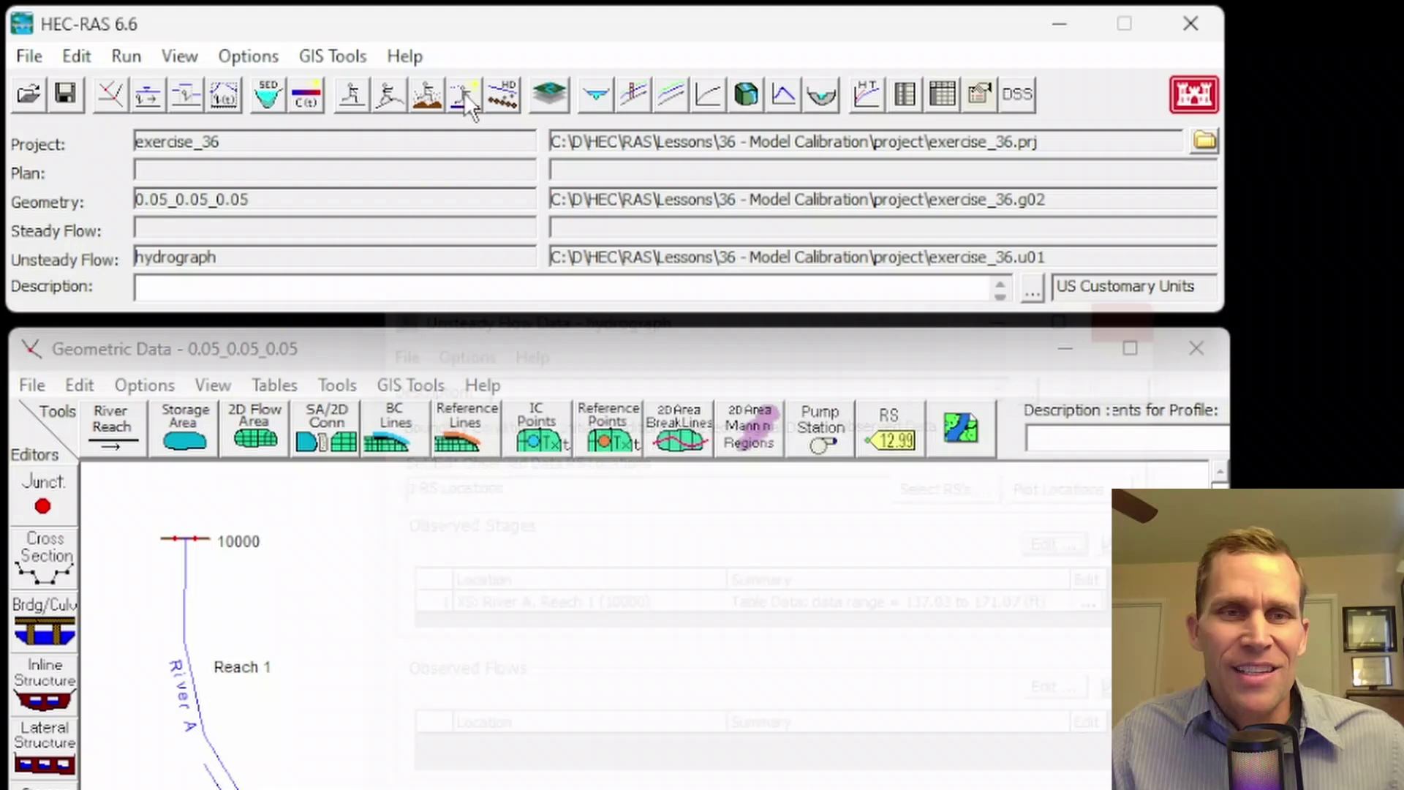
left_click(362, 41)
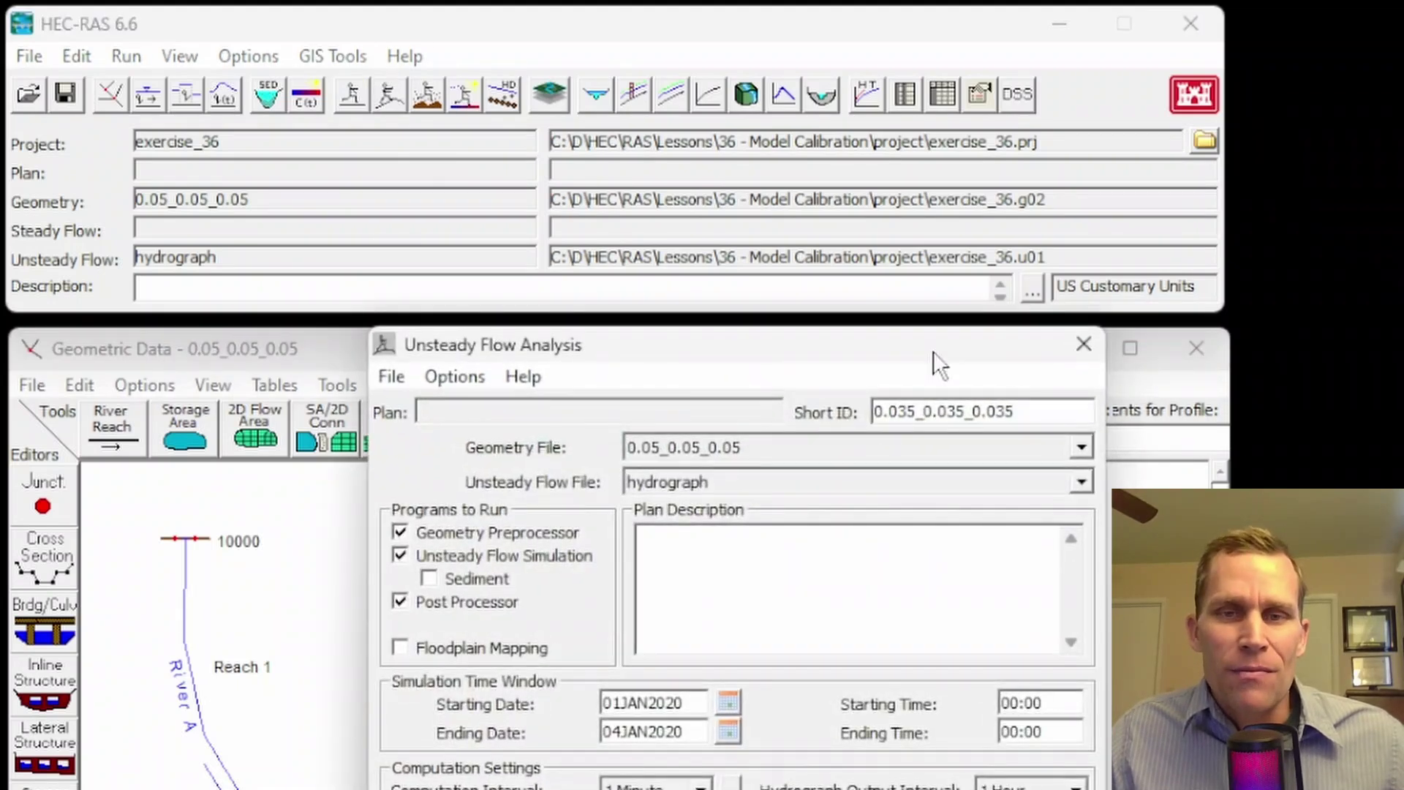
left_click(1082, 348)
left_click(128, 57)
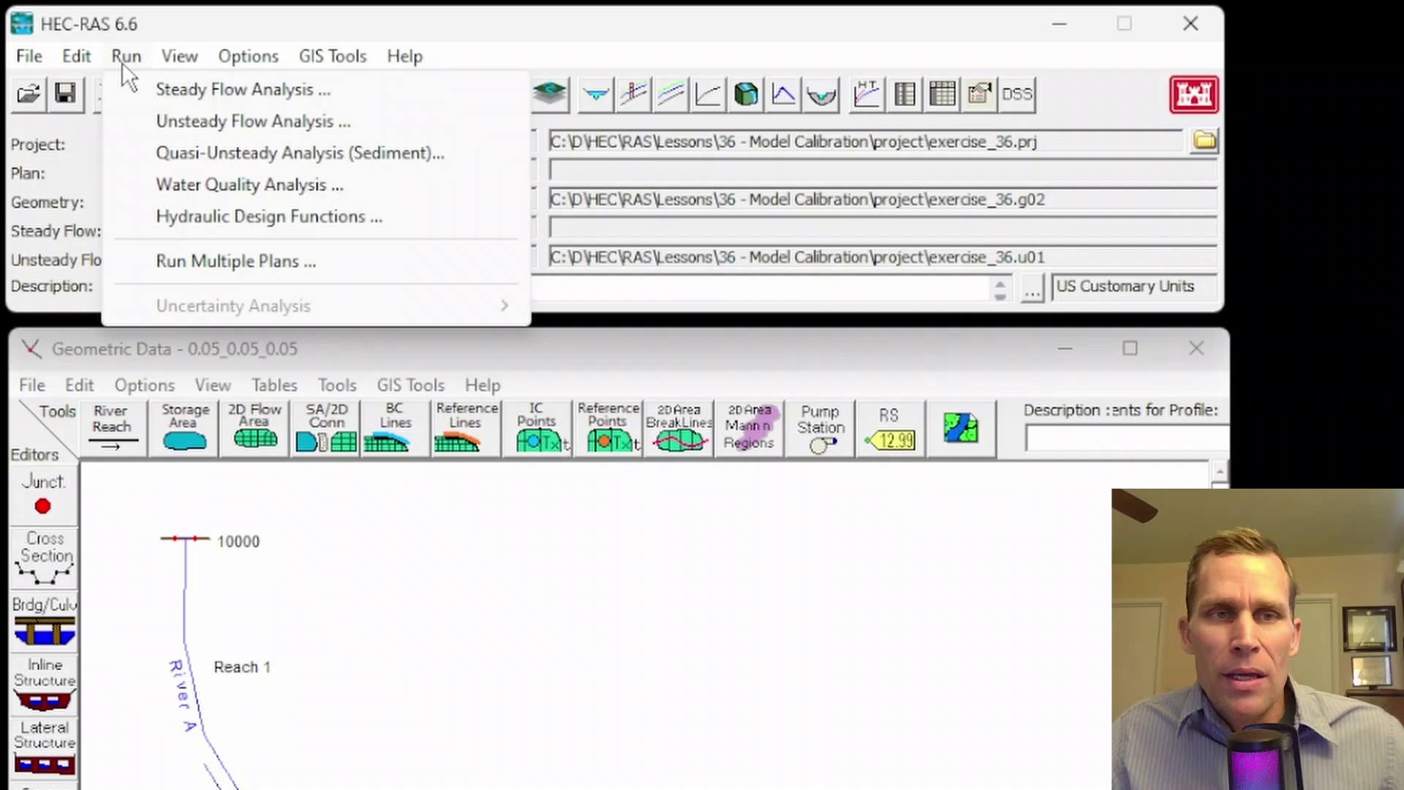
left_click(205, 121)
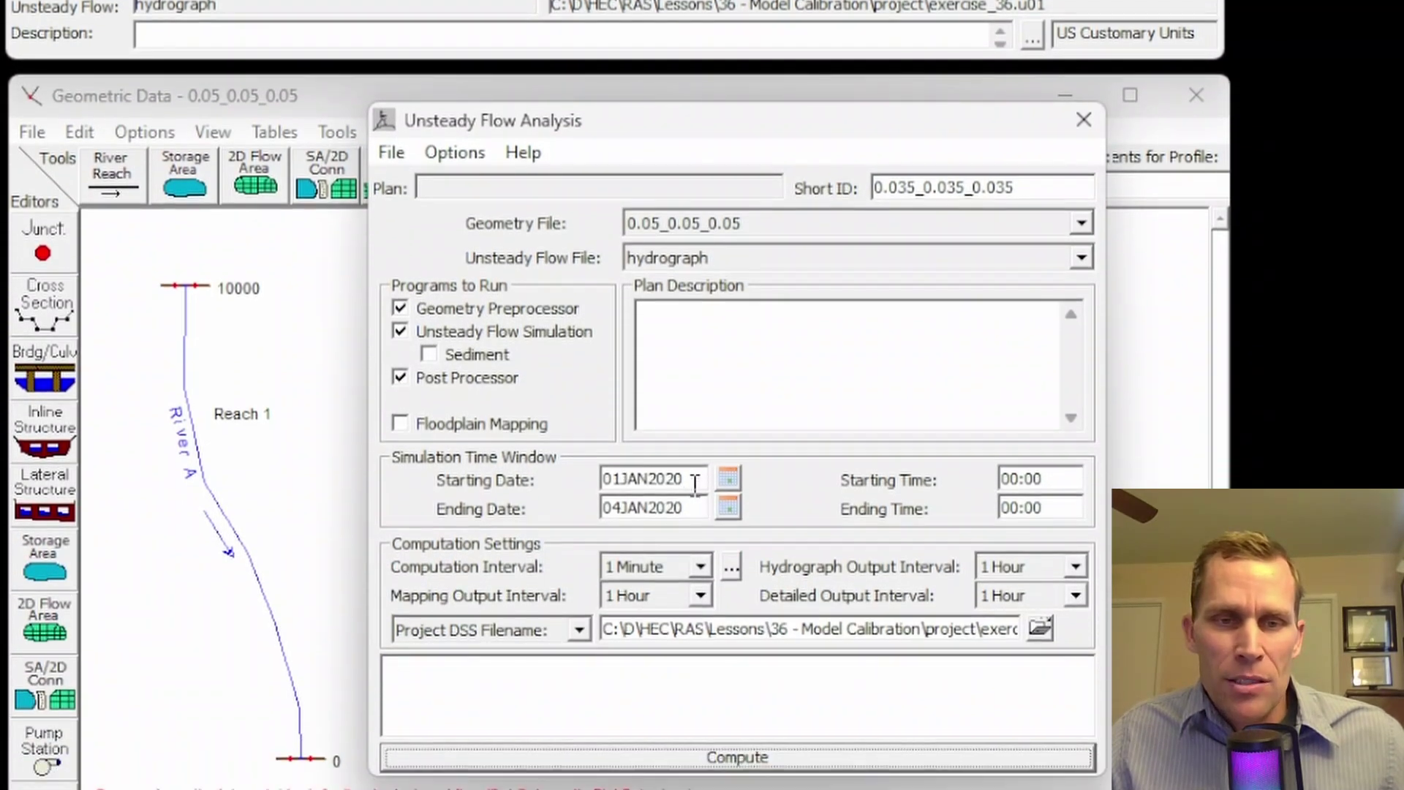
left_click_drag(695, 484, 586, 499)
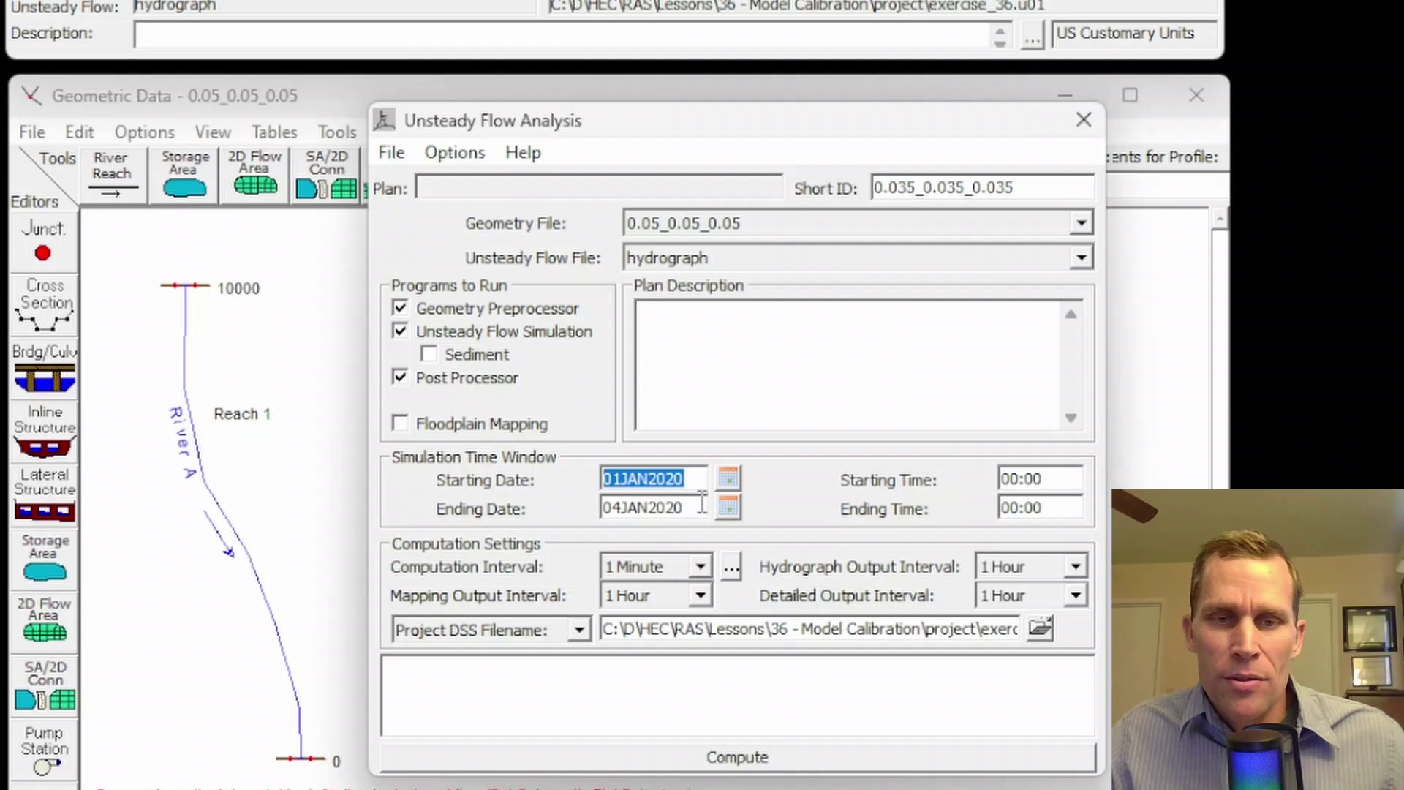
left_click_drag(700, 512, 594, 515)
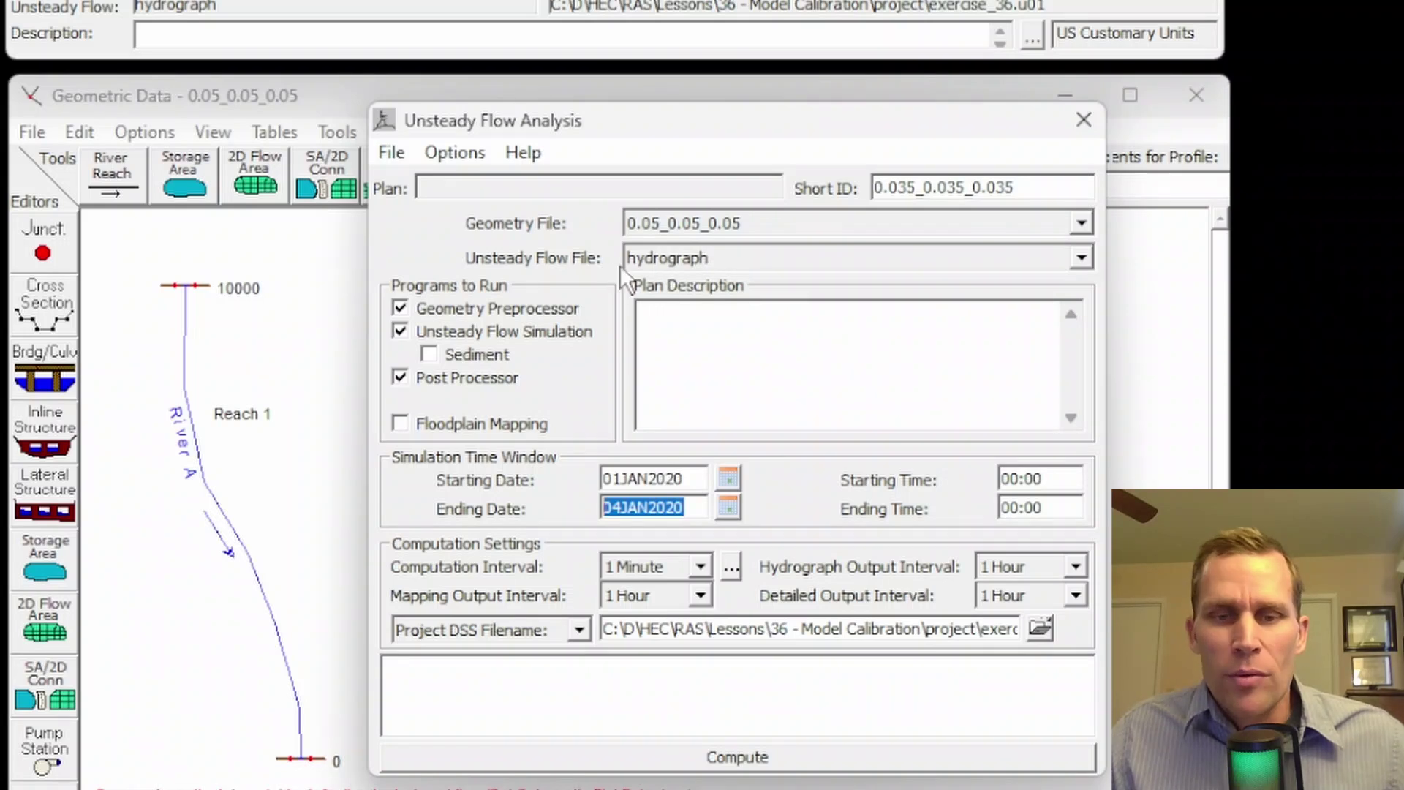
- Load the 0.05_0.05_0.05 plan without saving the current plan, then compute it
left_click(392, 154)
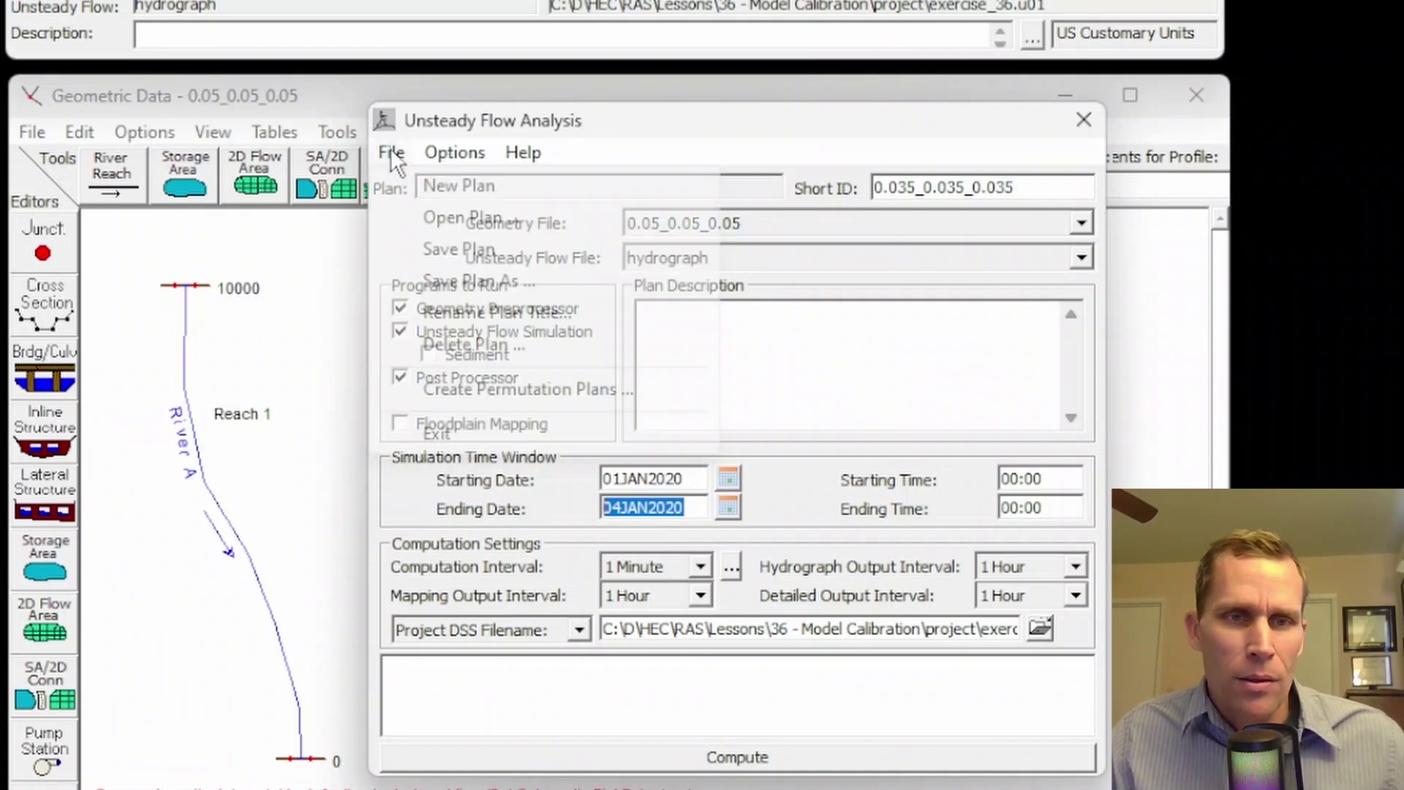
left_click(473, 221)
left_click(1034, 448)
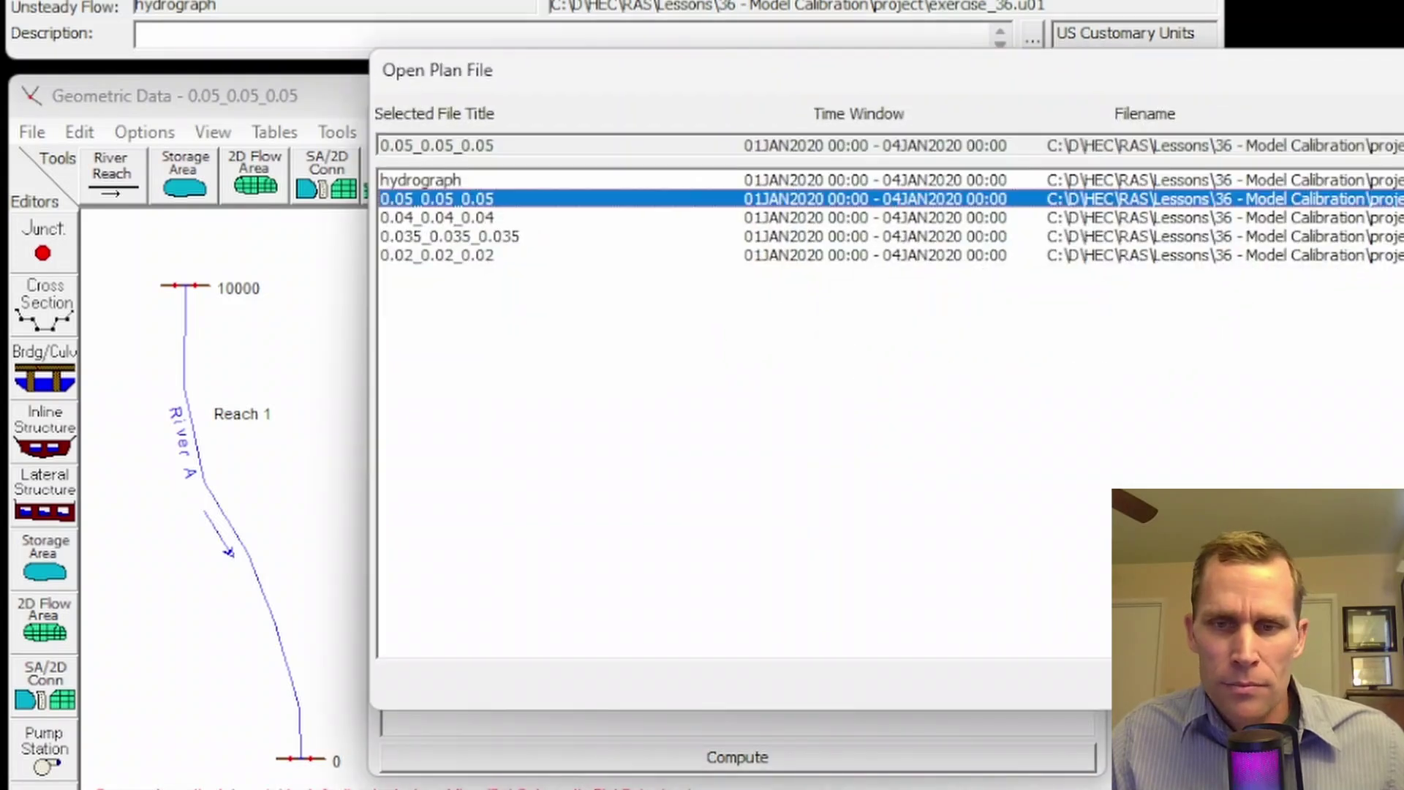
key("Return")
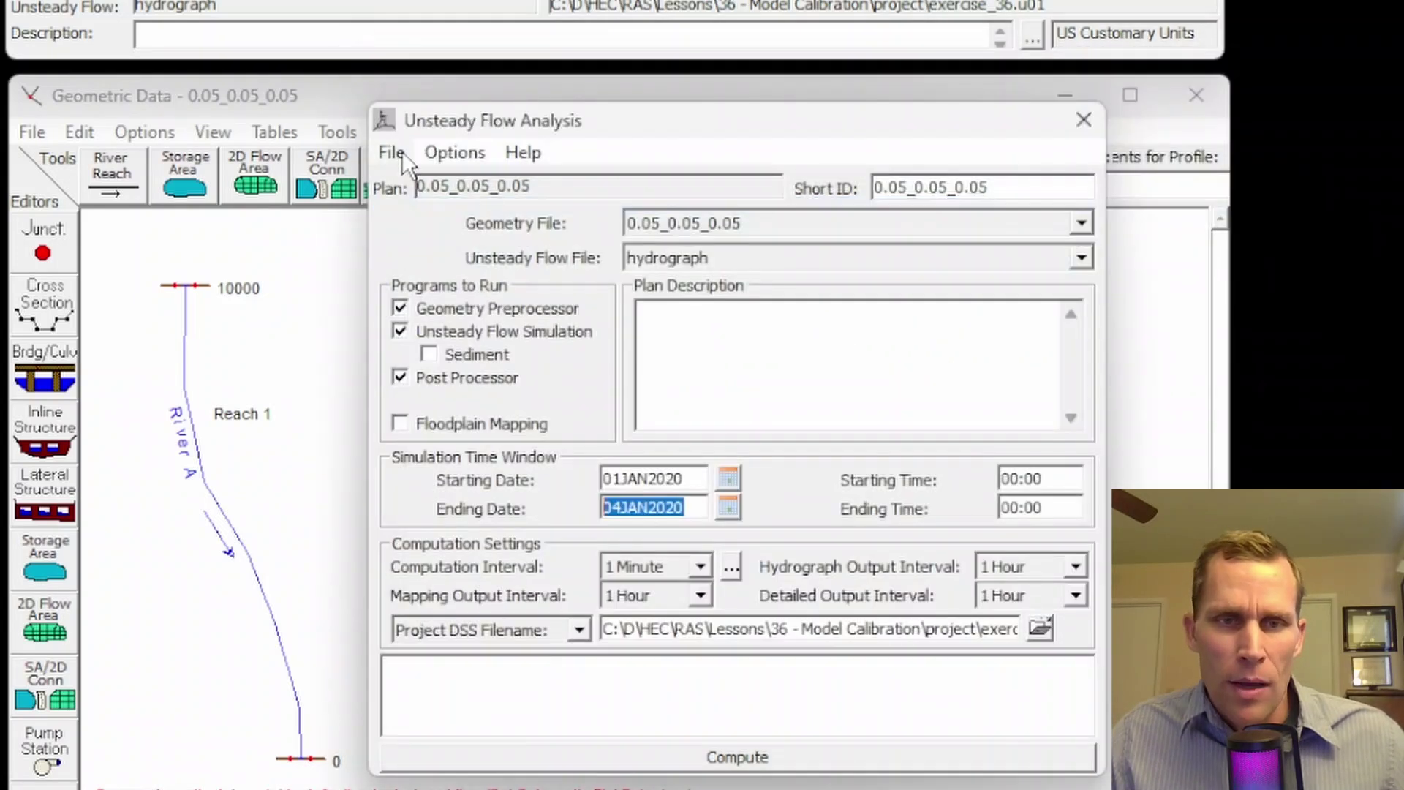
left_click(750, 764)
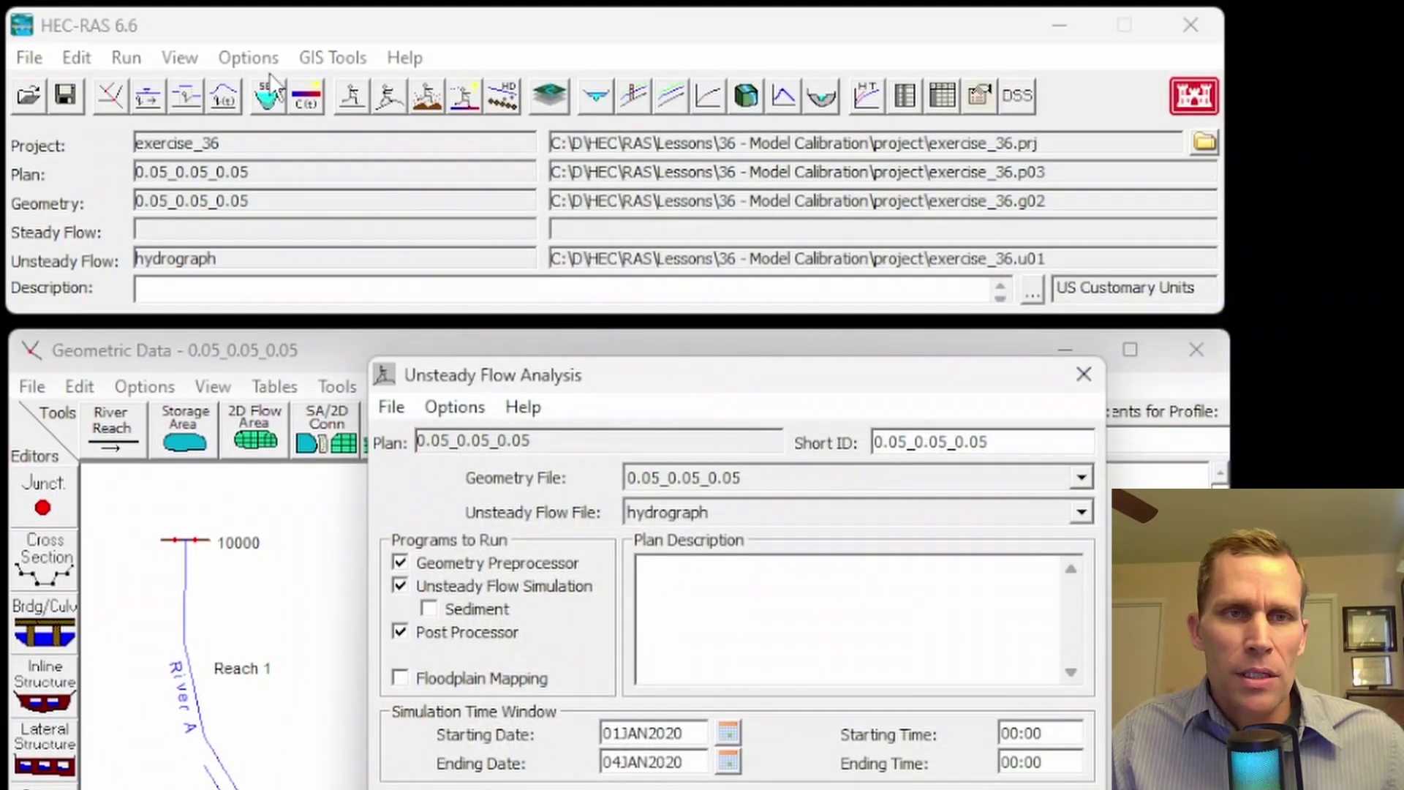
- Display the 0.05 plan's cross section at RS 10000 and play its water surface animation
left_click(245, 58)
mouse_move(181, 60)
left_click(198, 90)
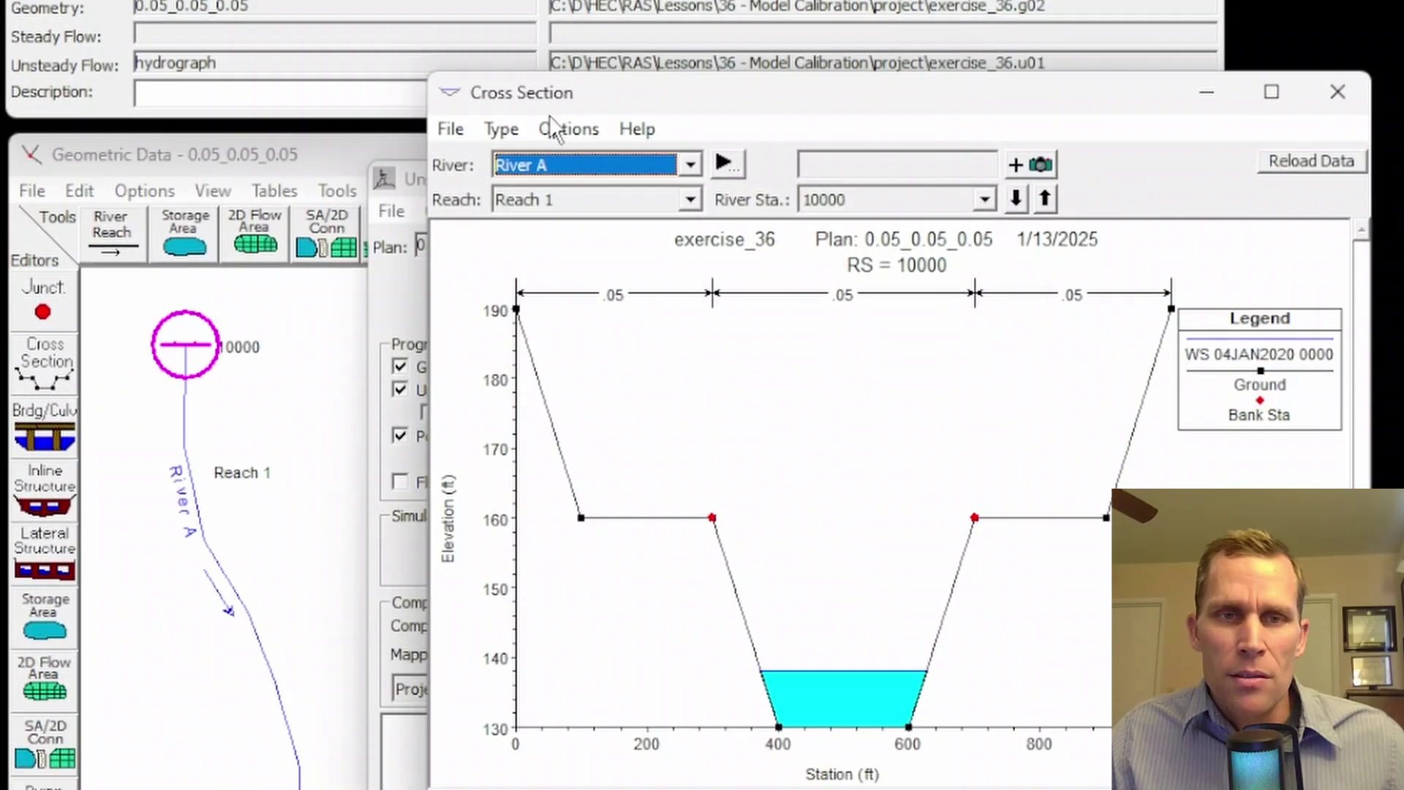
left_click(571, 247)
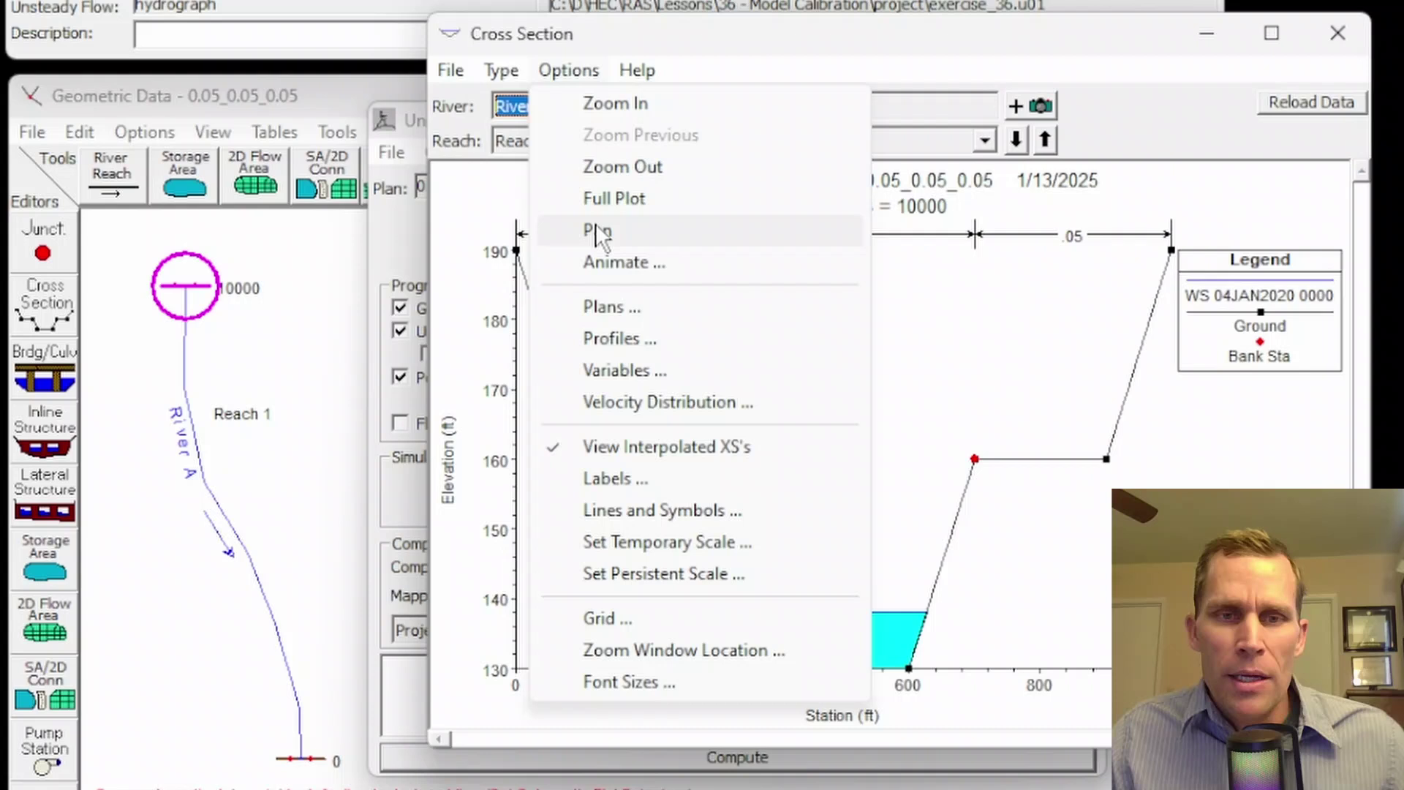
left_click(616, 262)
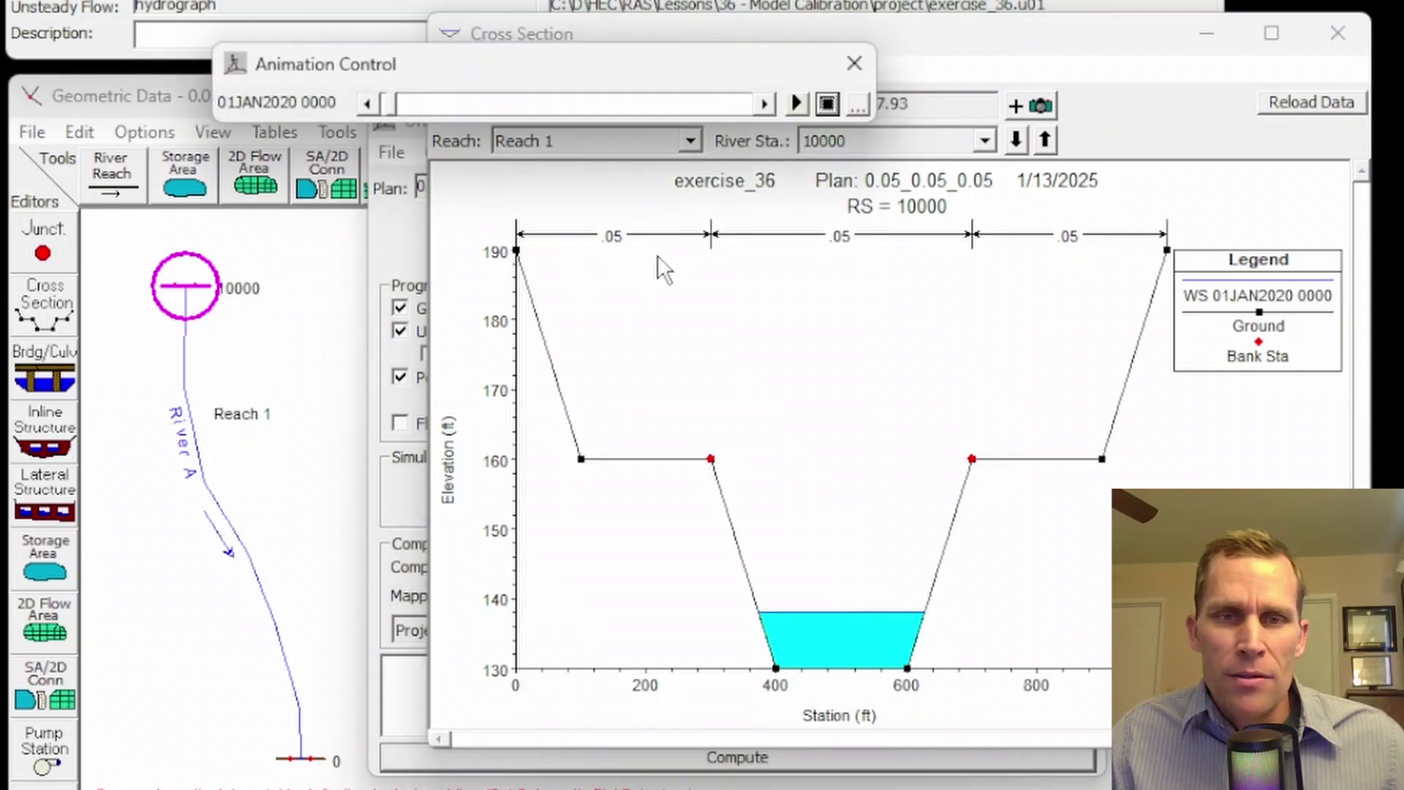
left_click(796, 103)
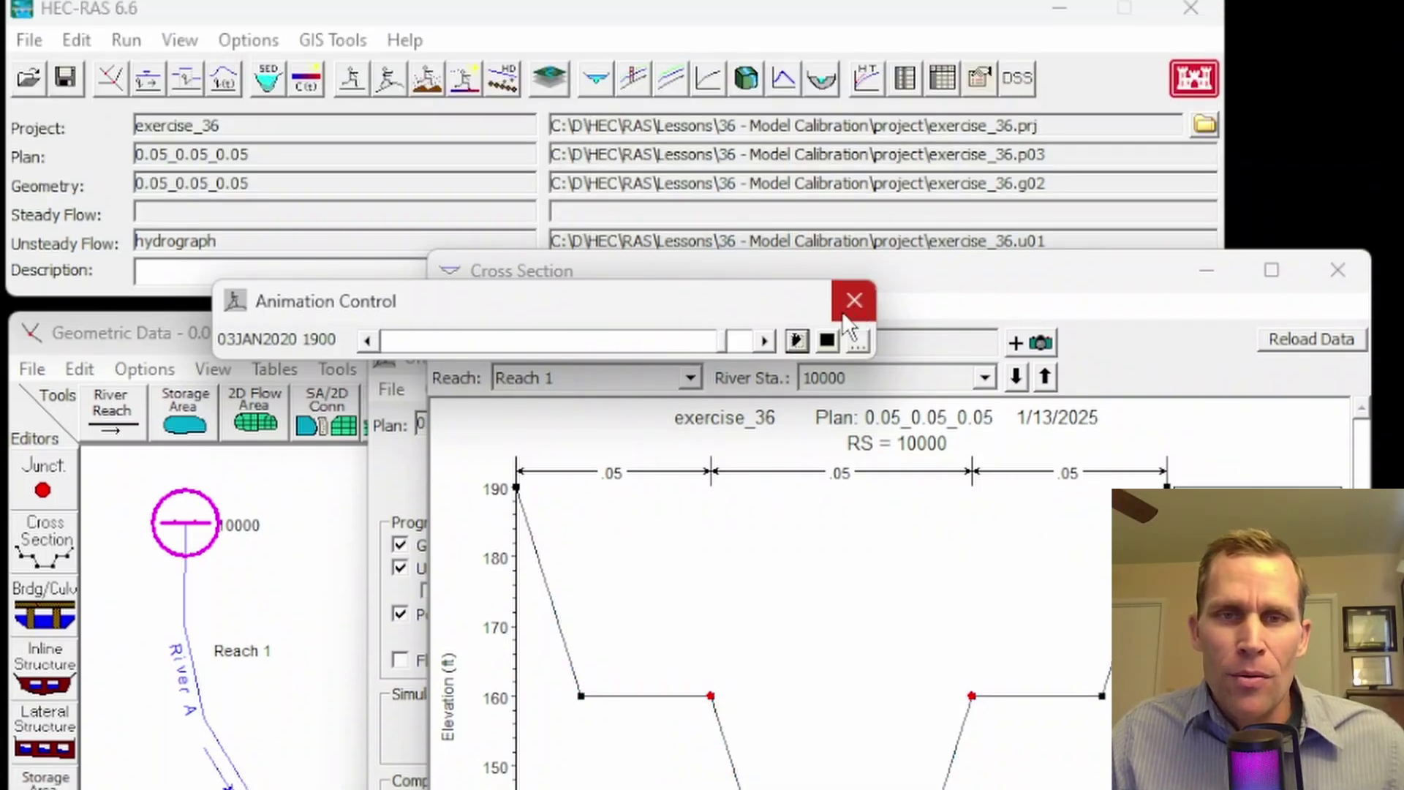
left_click(853, 64)
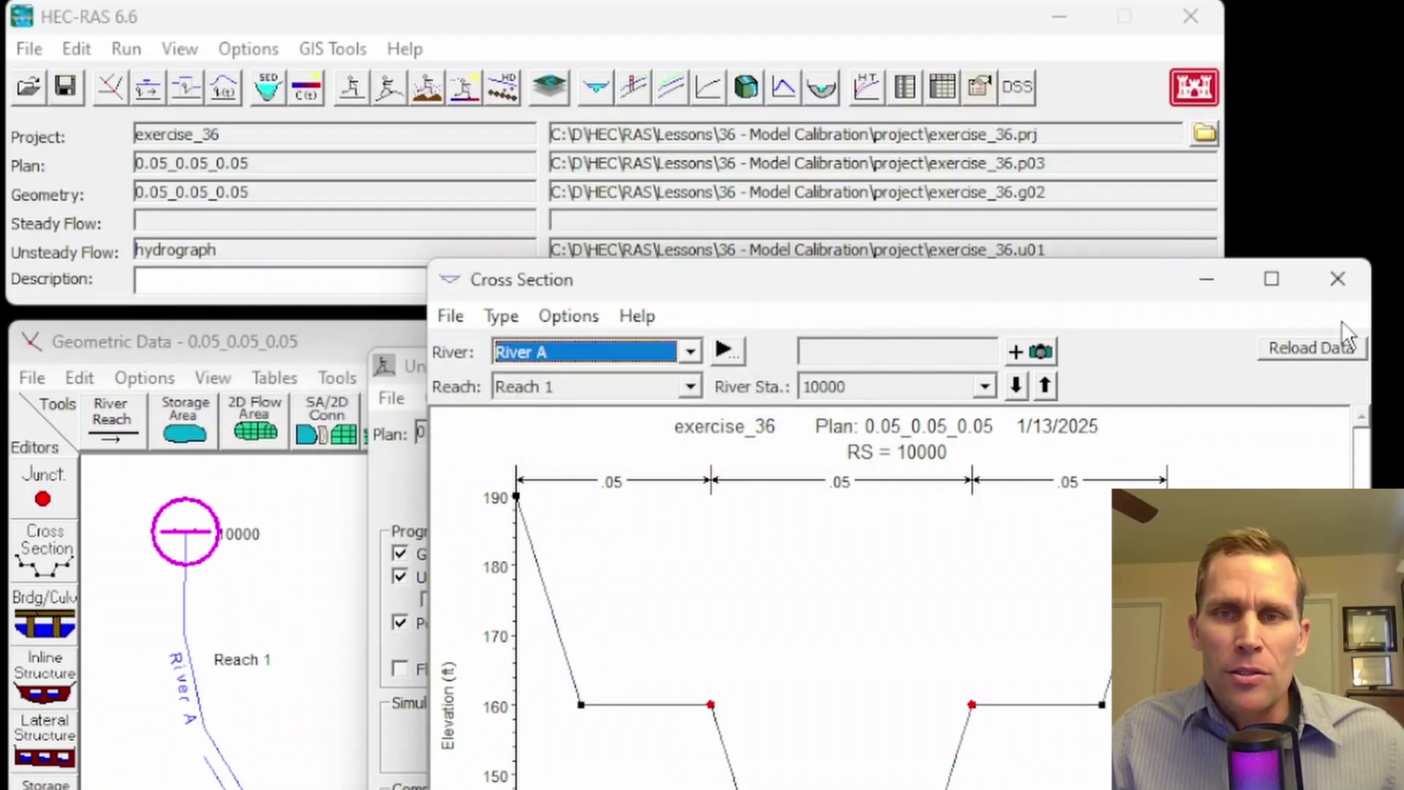
- Plot the RS 10000 stage hydrograph against observed stage with flow hidden (peak 174.73 vs 171.07 ft)
left_click(1338, 279)
left_click(187, 50)
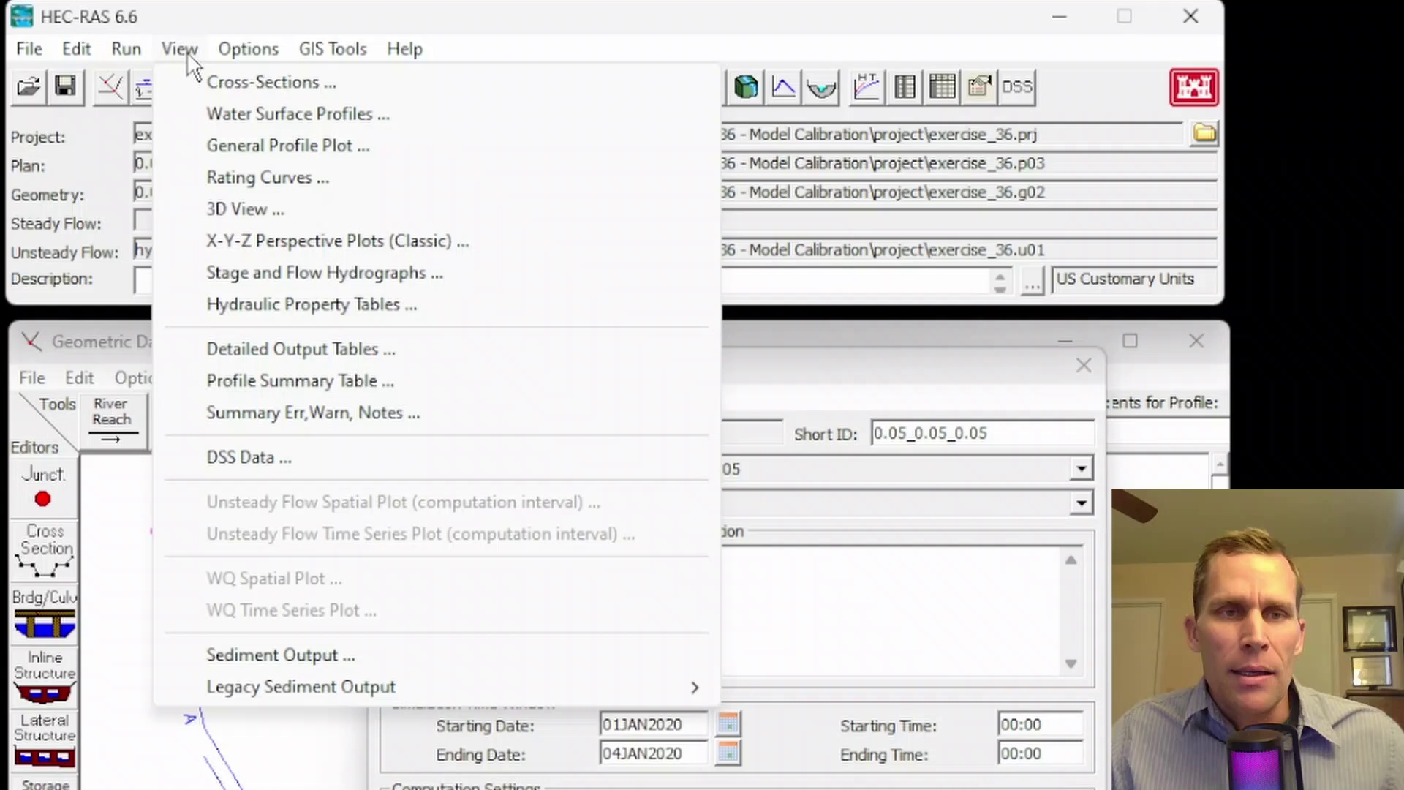
left_click(298, 276)
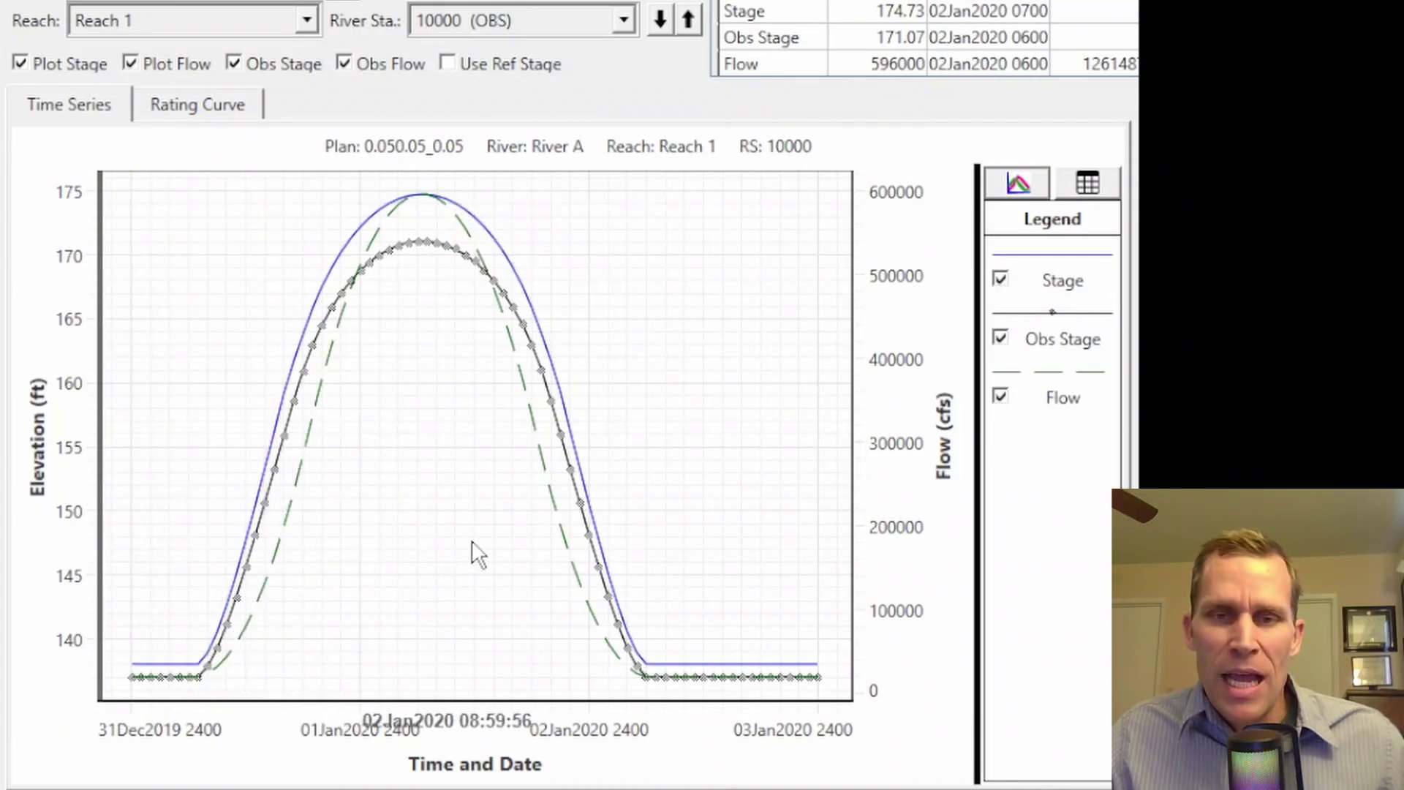
left_click(1002, 398)
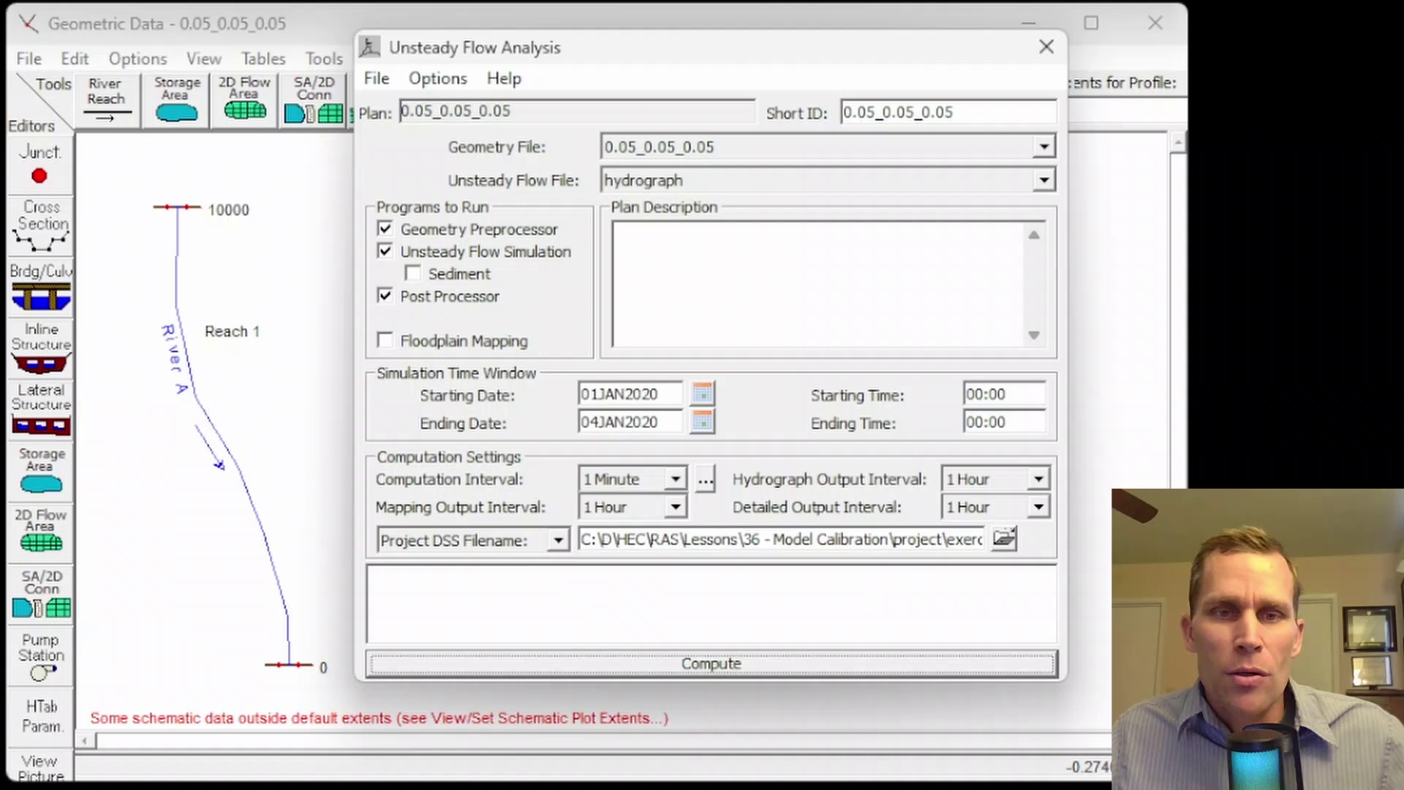
- Load the saved 0.02_0.02_0.02 plan, compute its unsteady simulation, and close the summary
left_click(377, 78)
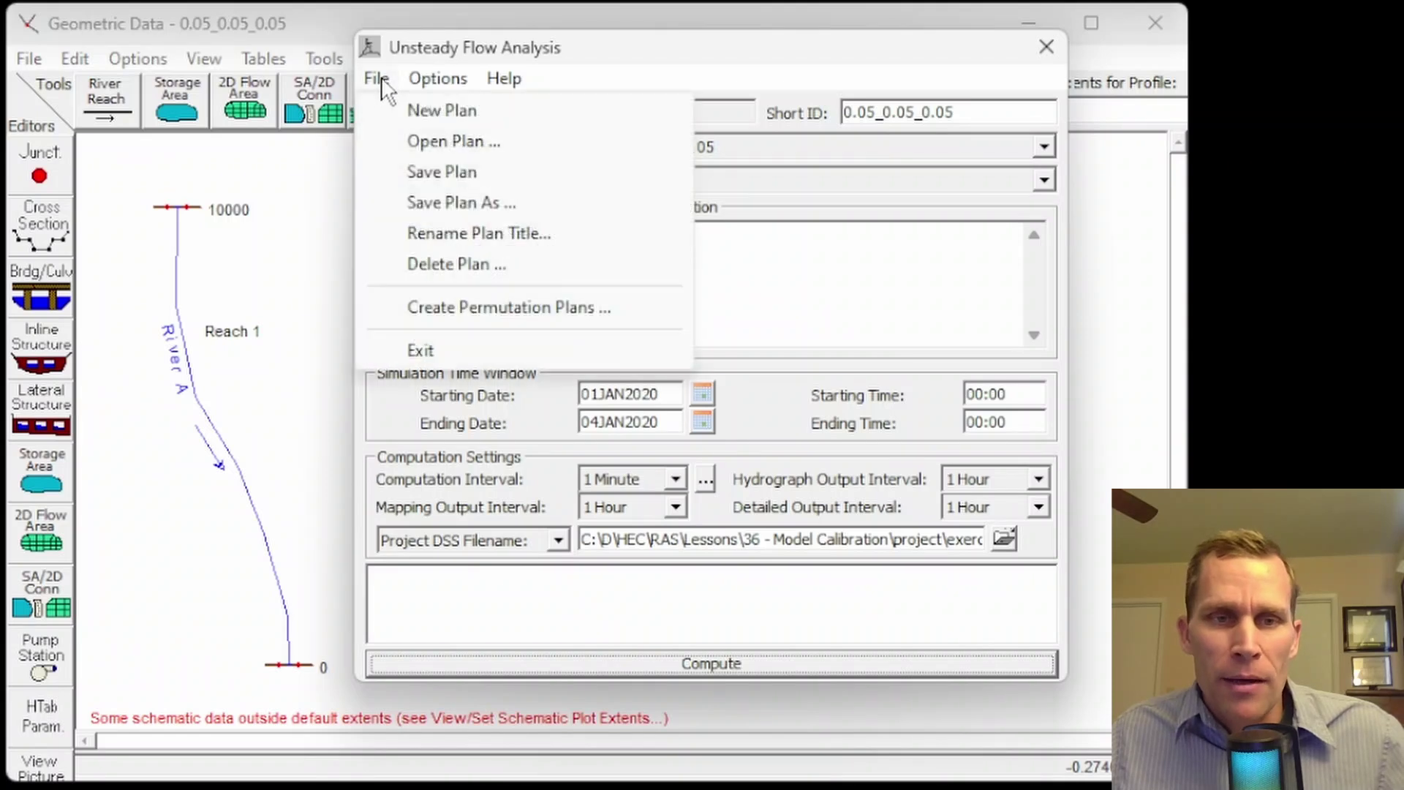
left_click(414, 143)
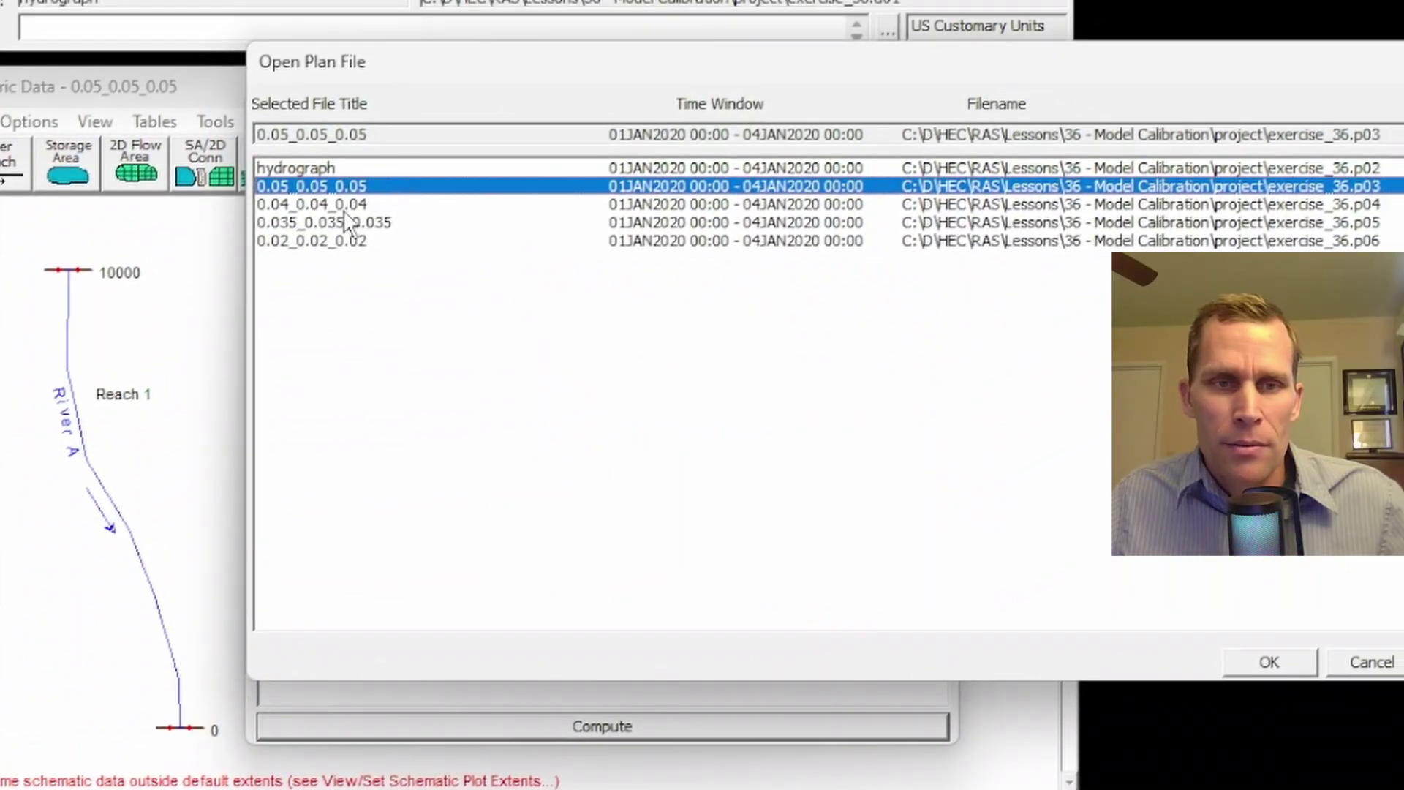
left_click(356, 241)
left_click(1268, 662)
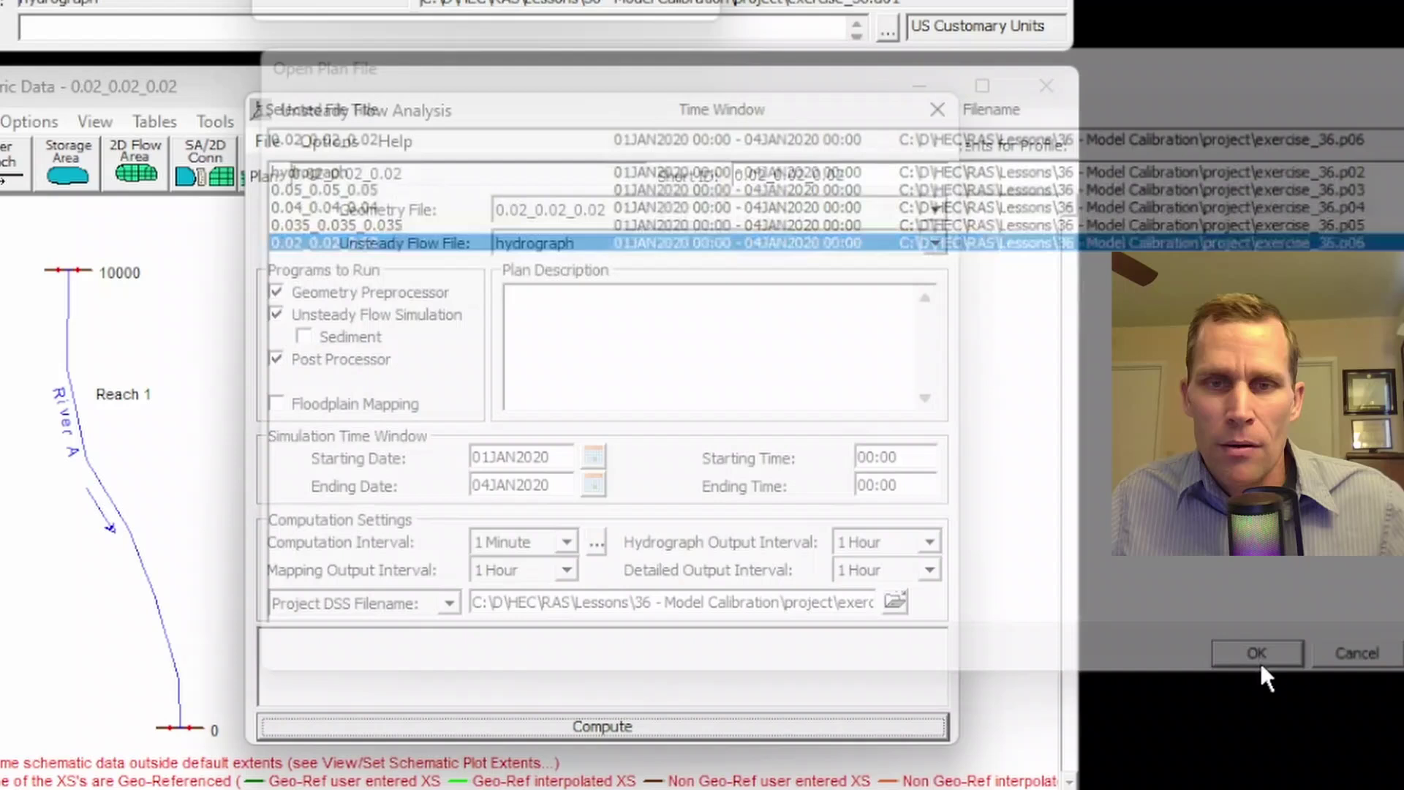
left_click(652, 729)
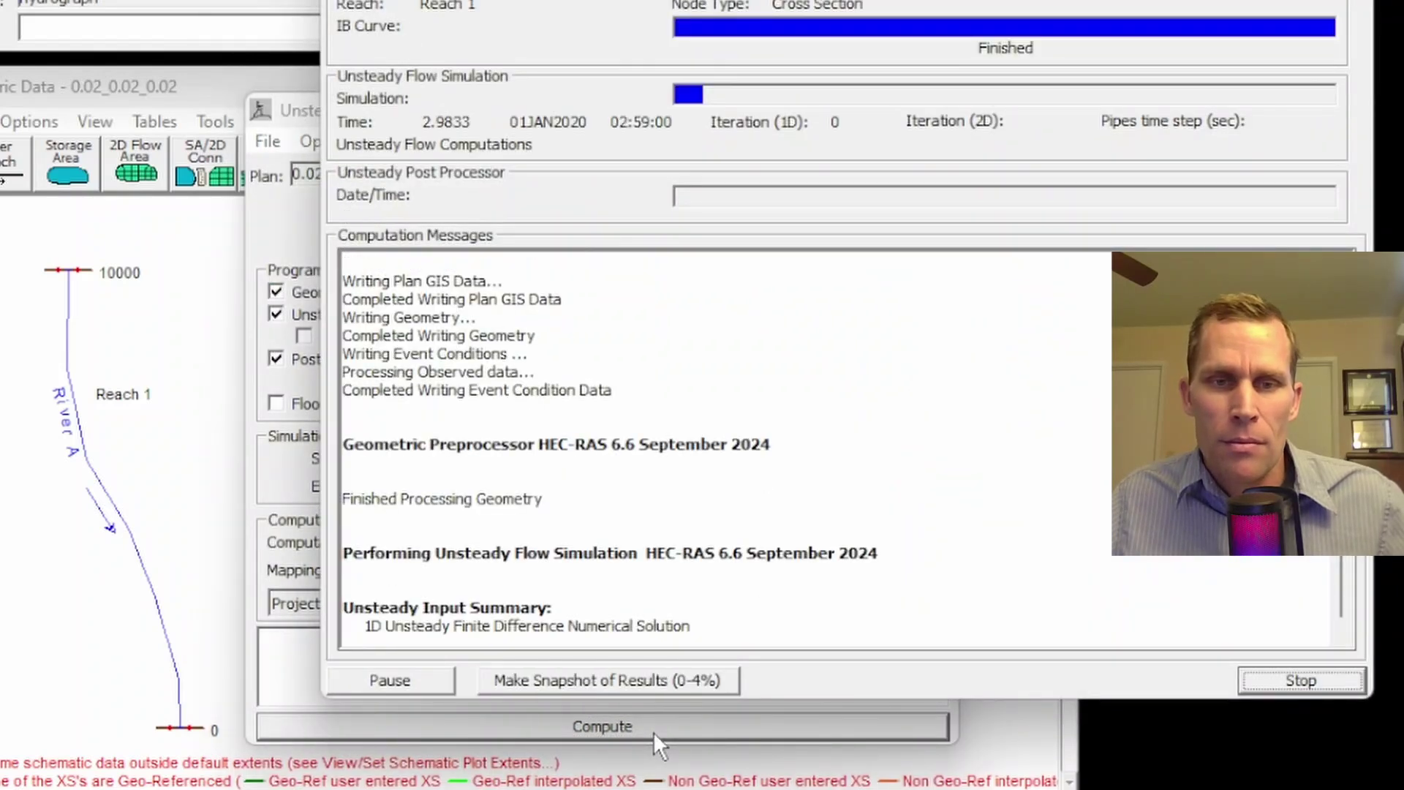
left_click(1298, 678)
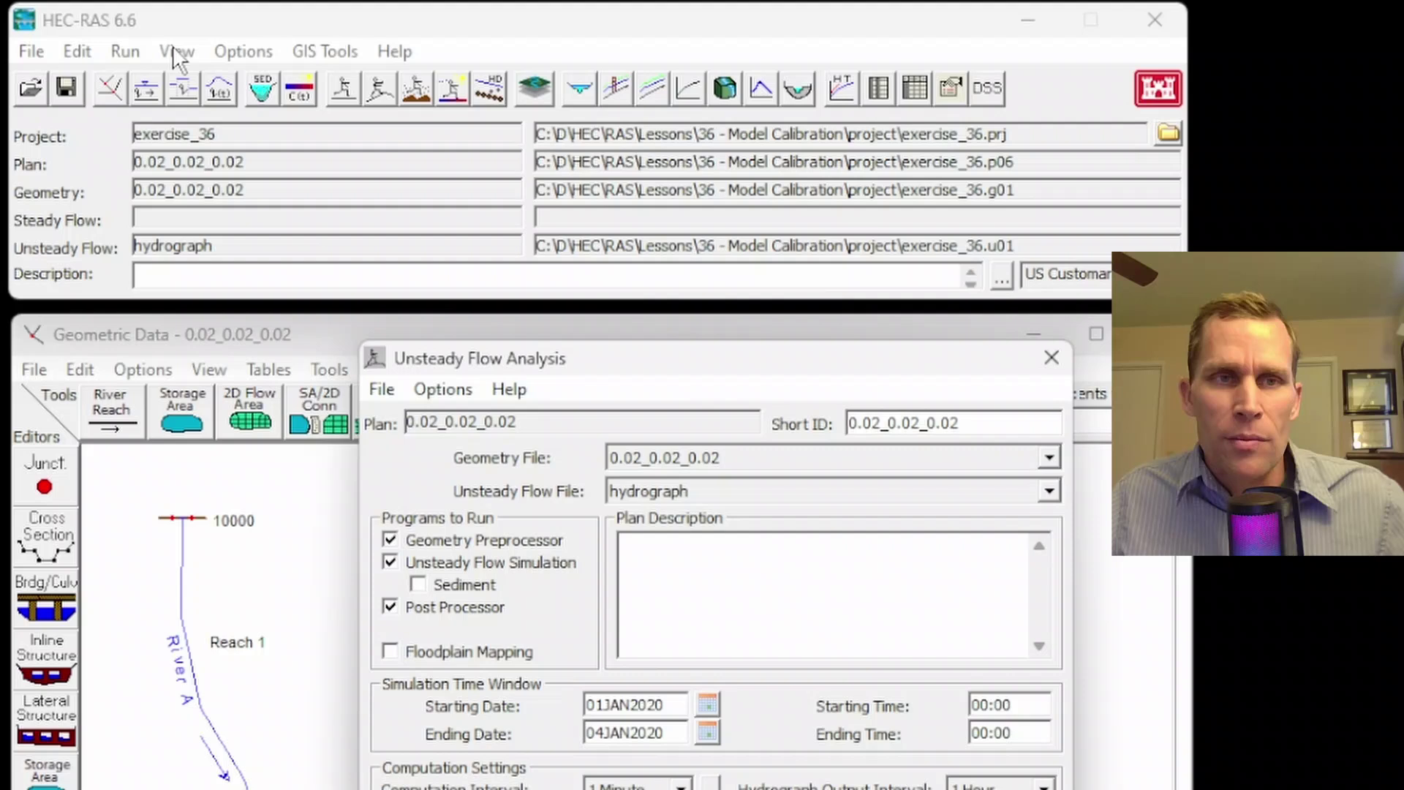
left_click(176, 51)
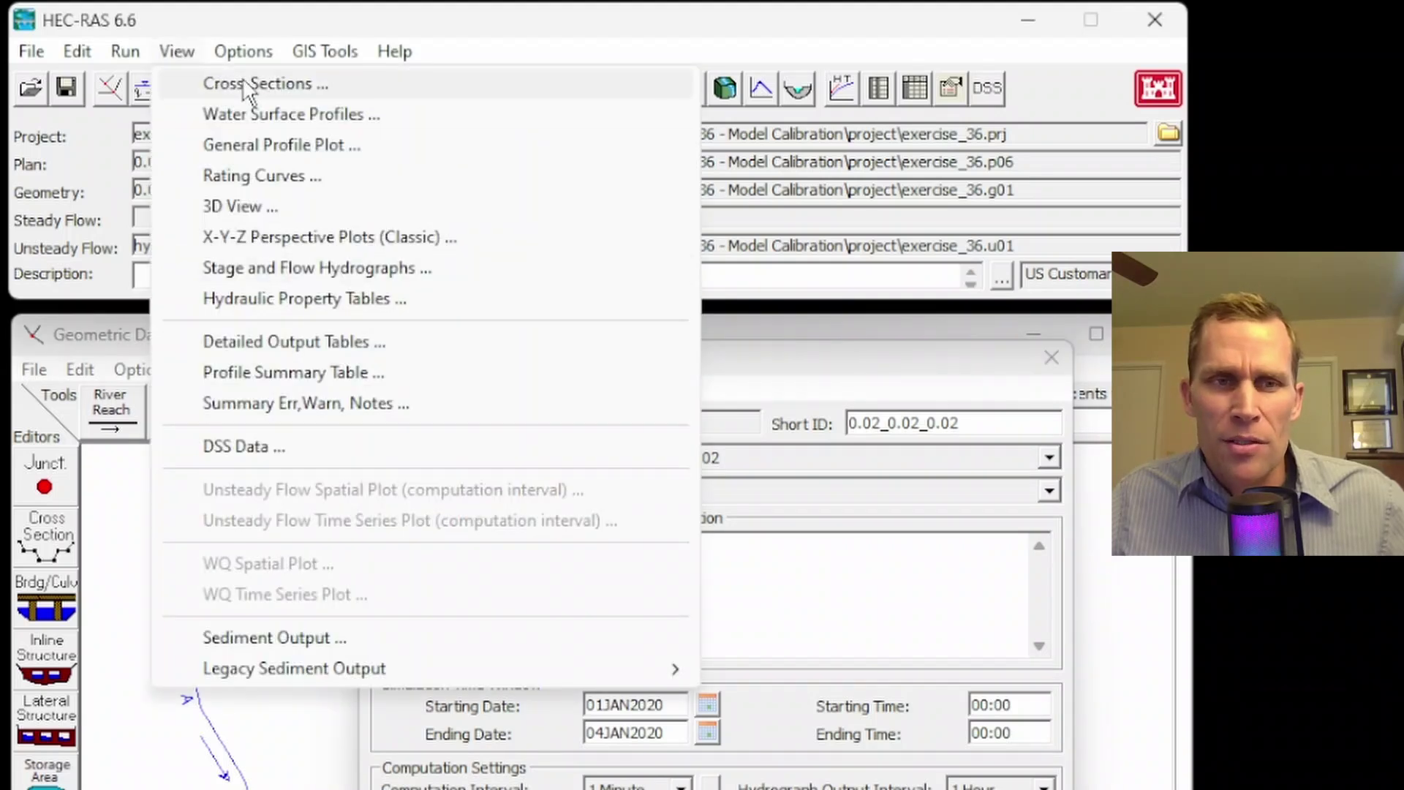
- Plot the 0.02 plan's stage versus observed at RS 10000 with flow hidden (peak 161.61 ft)
left_click(289, 265)
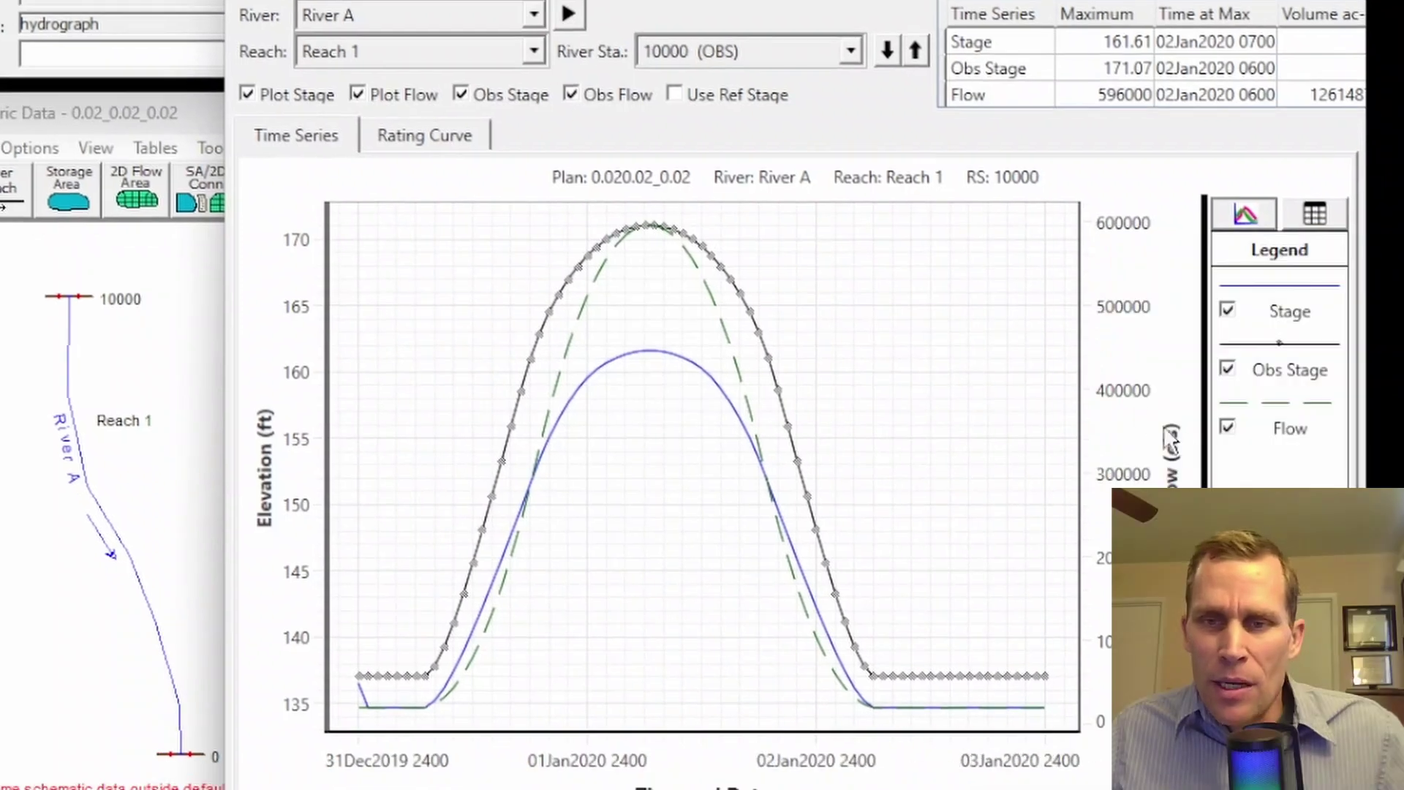
left_click(1227, 427)
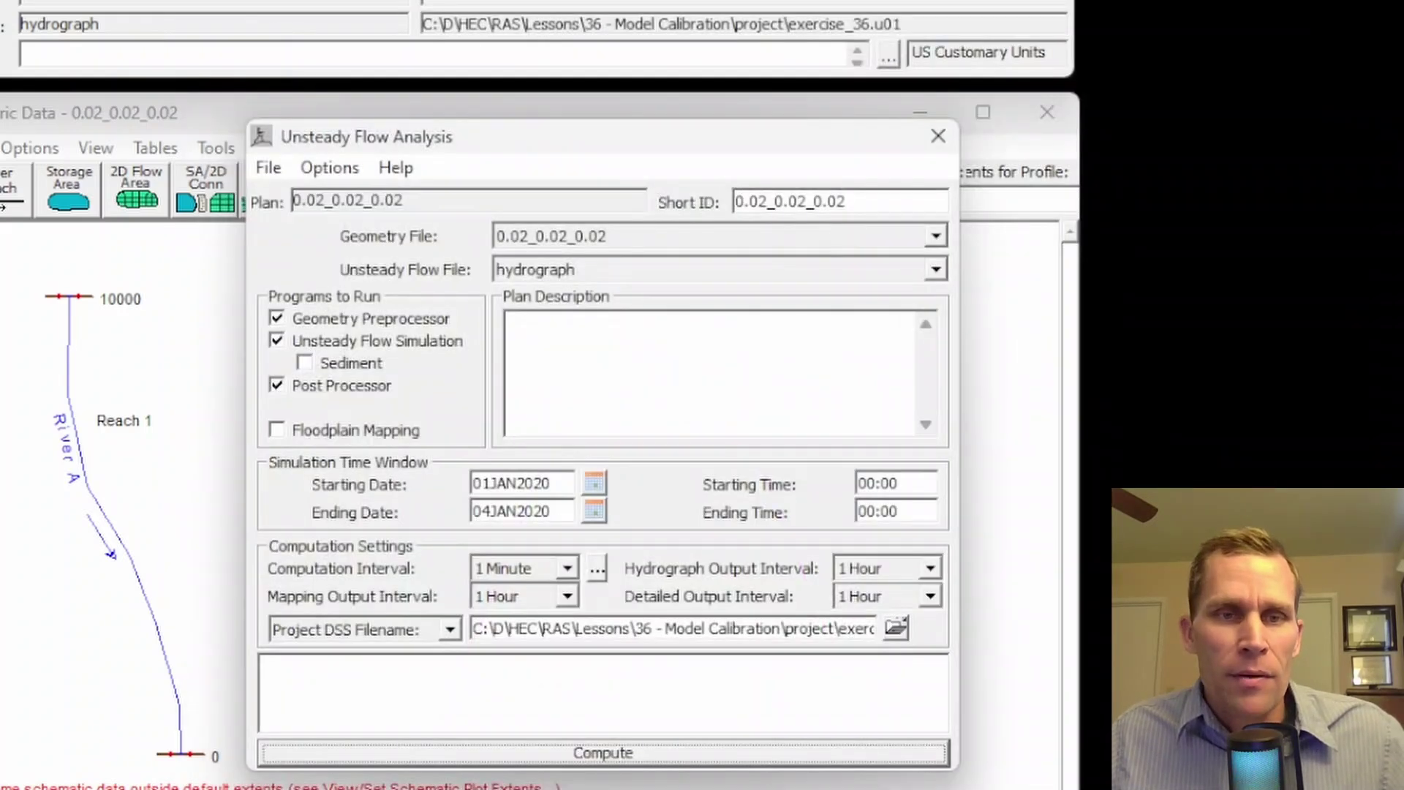
- Load the 0.035_0.035_0.035 plan and compute its unsteady flow simulation
left_click(271, 167)
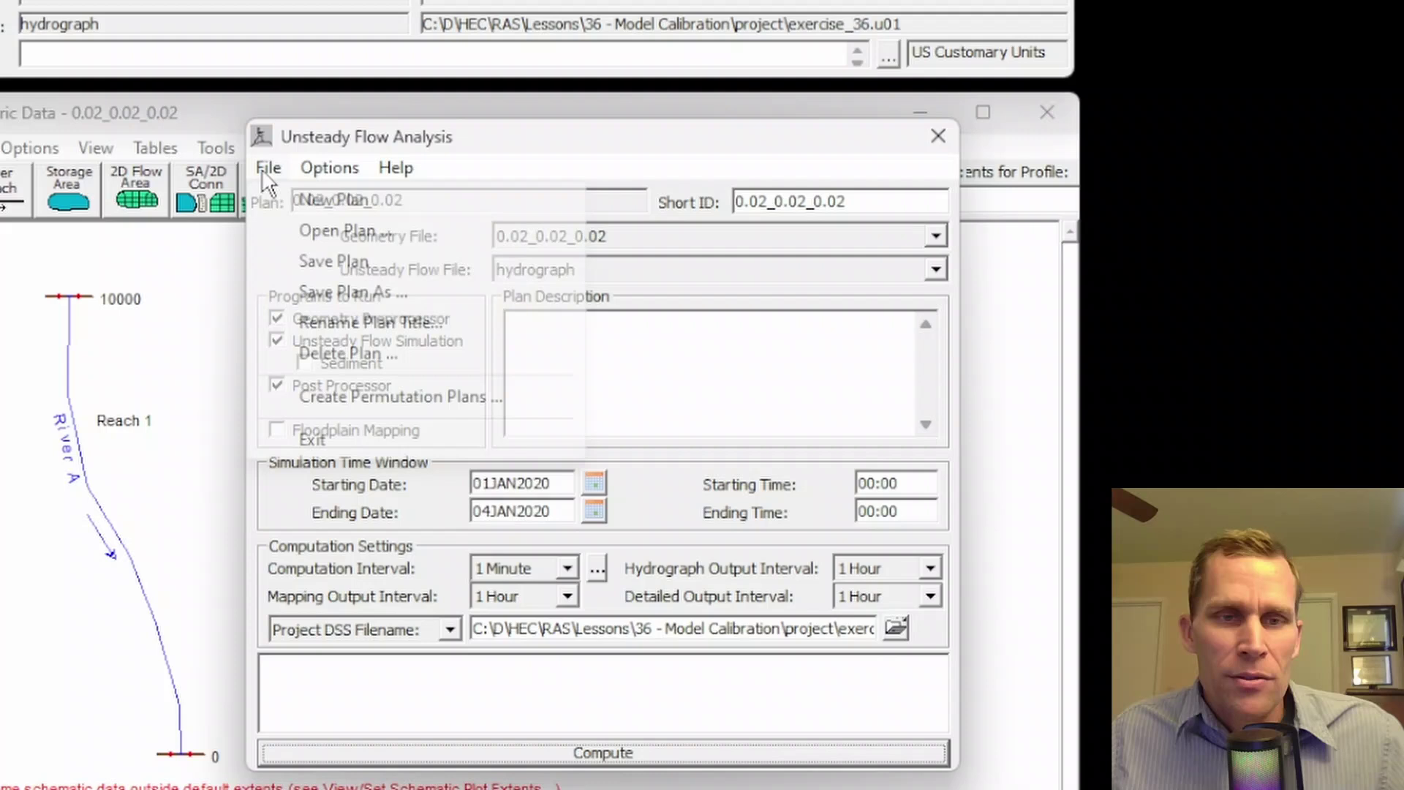
left_click(322, 231)
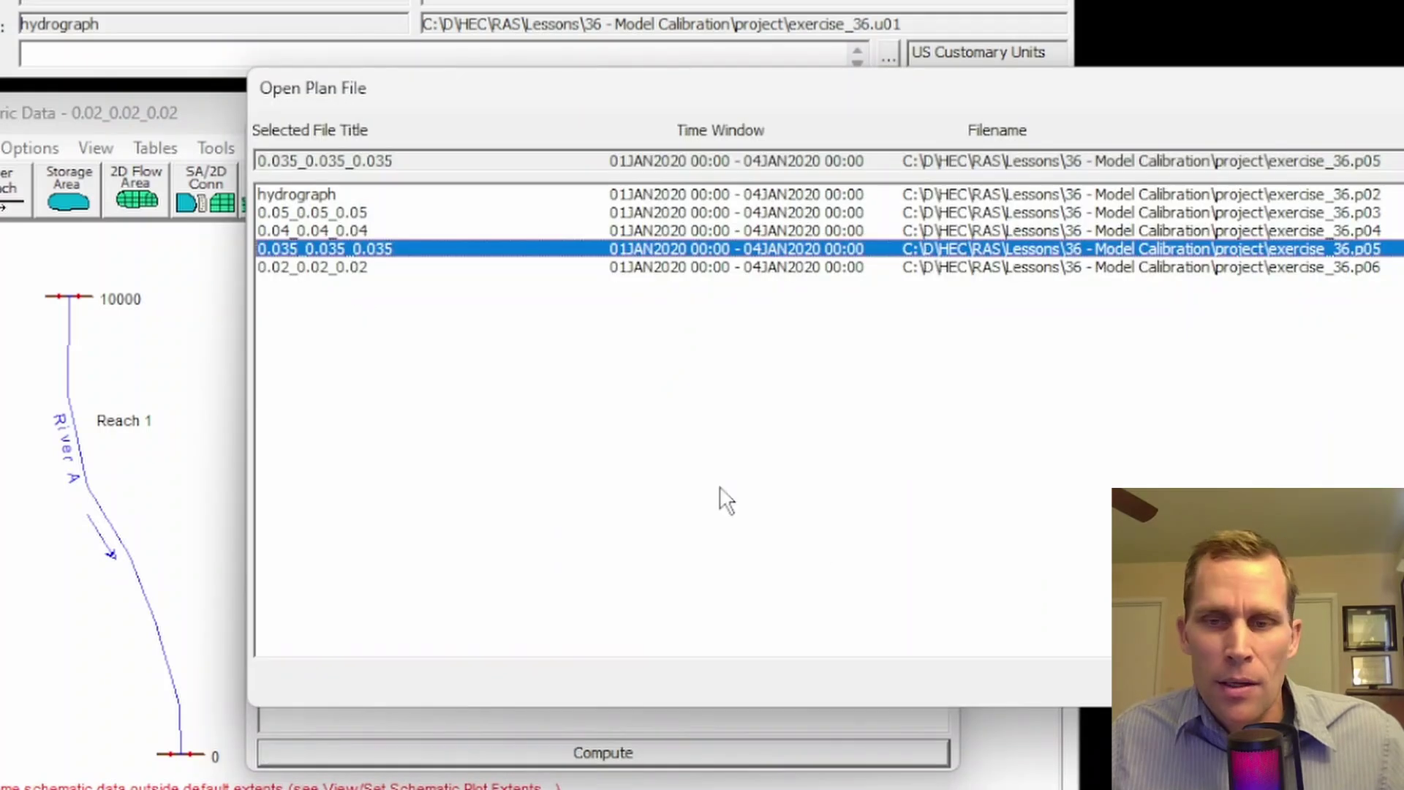
key("Return")
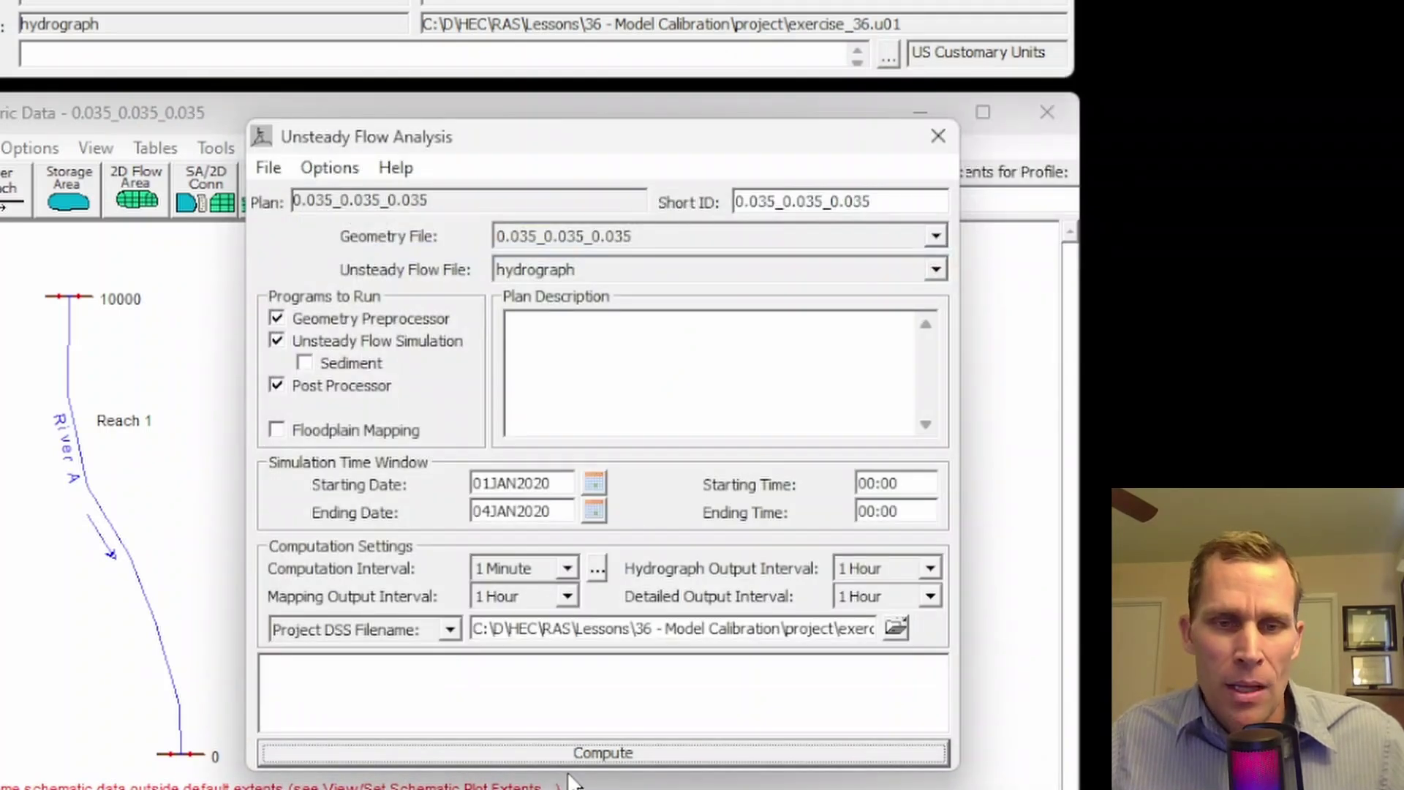
left_click(582, 751)
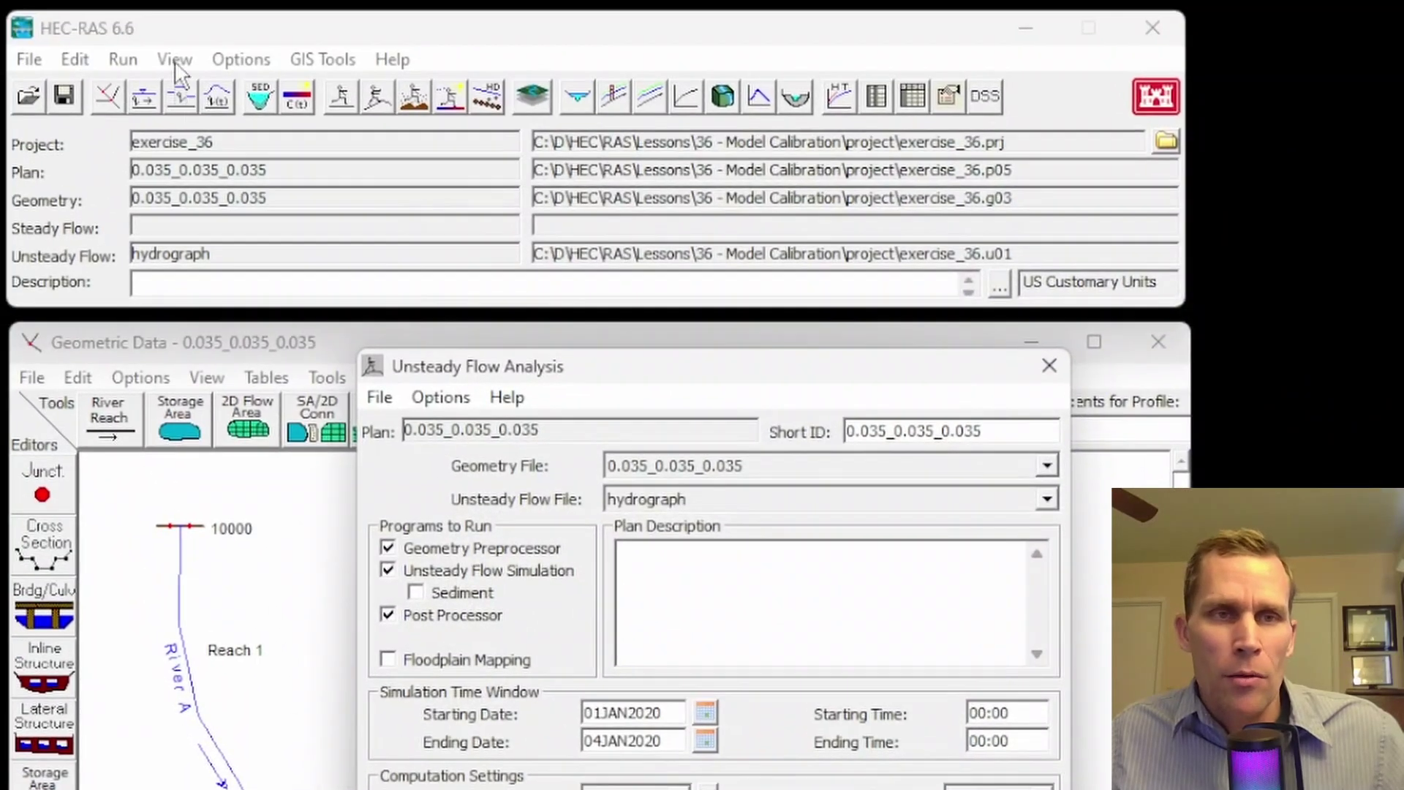
- Plot its stage hydrograph against observed at RS 10000, flow hidden, peaking 169.06 ft
left_click(170, 50)
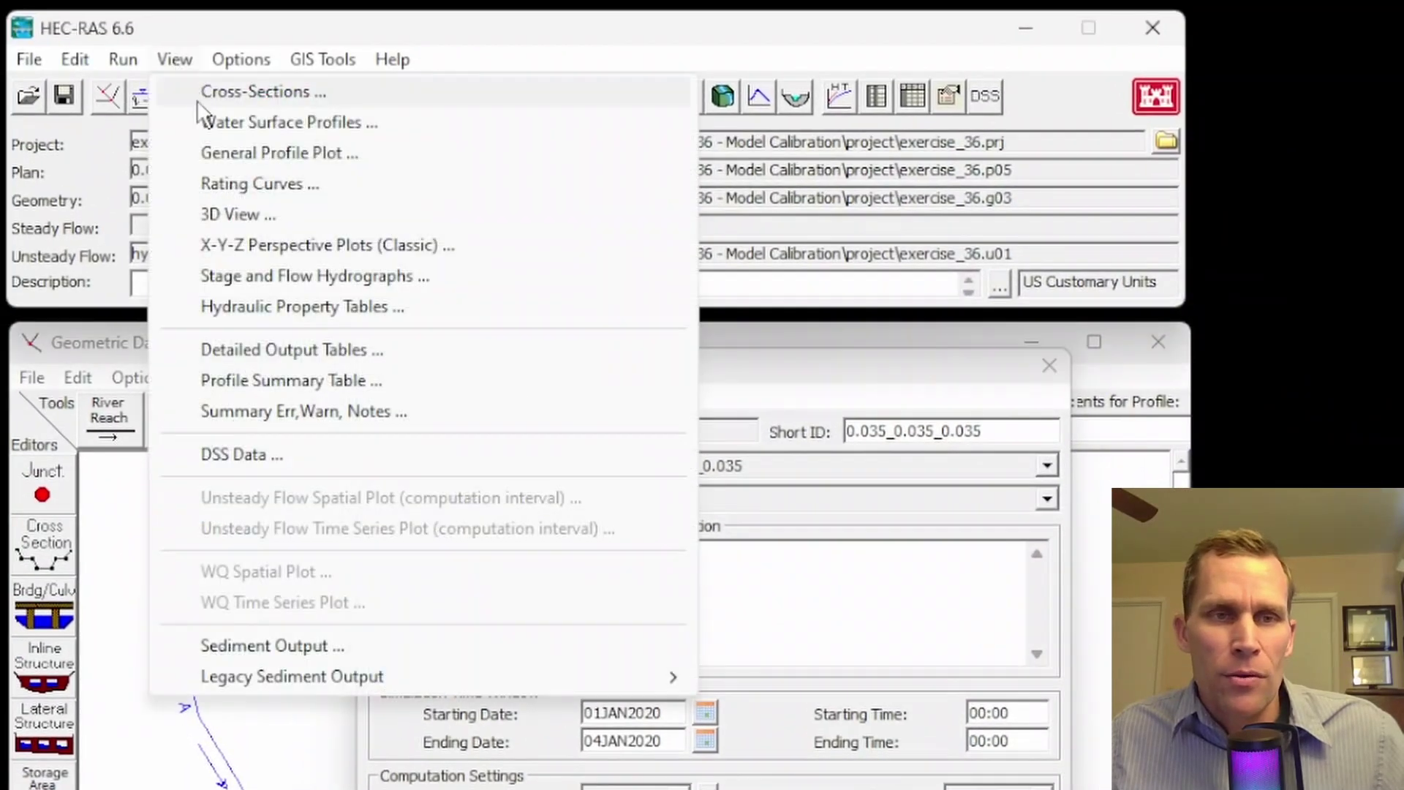
left_click(259, 272)
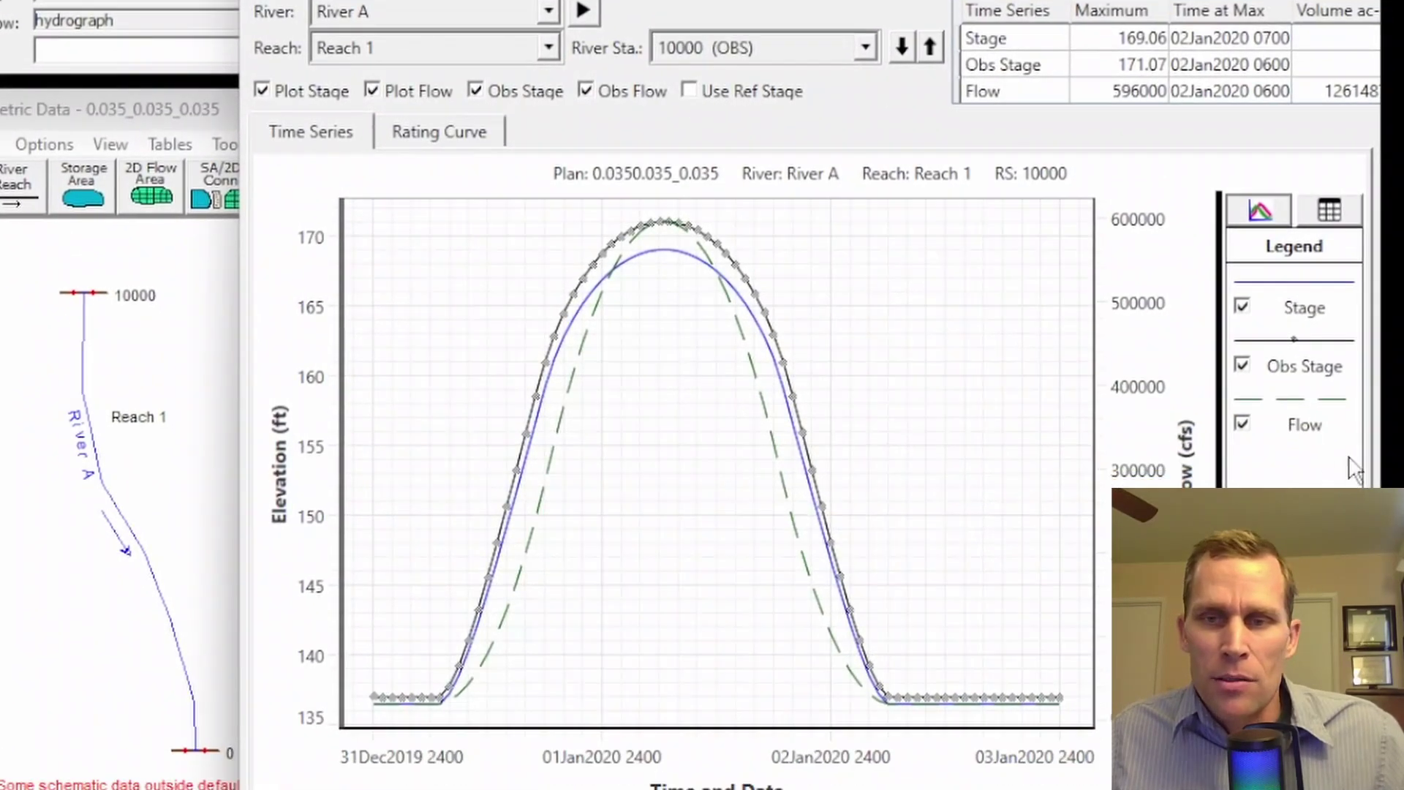
left_click(1243, 424)
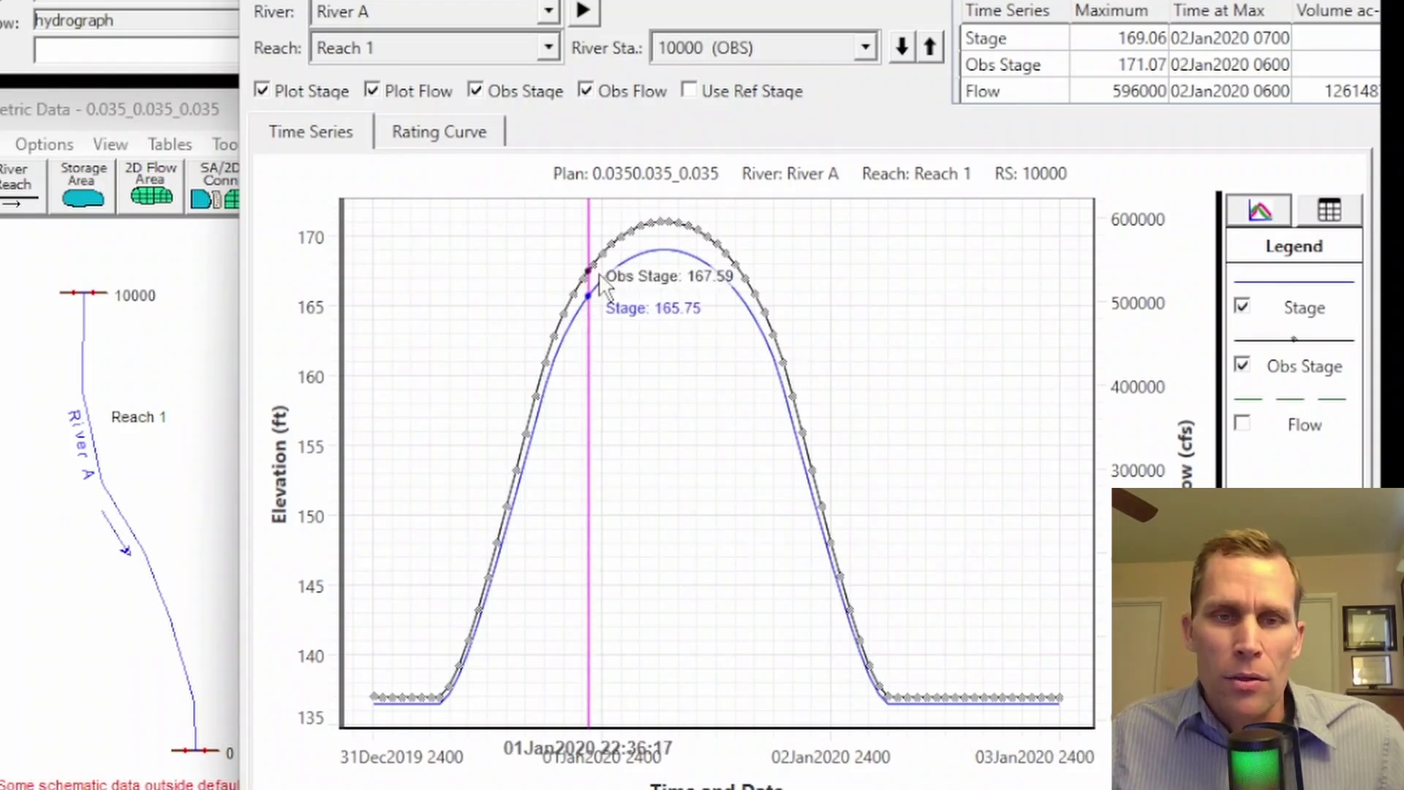
left_click(1301, 296)
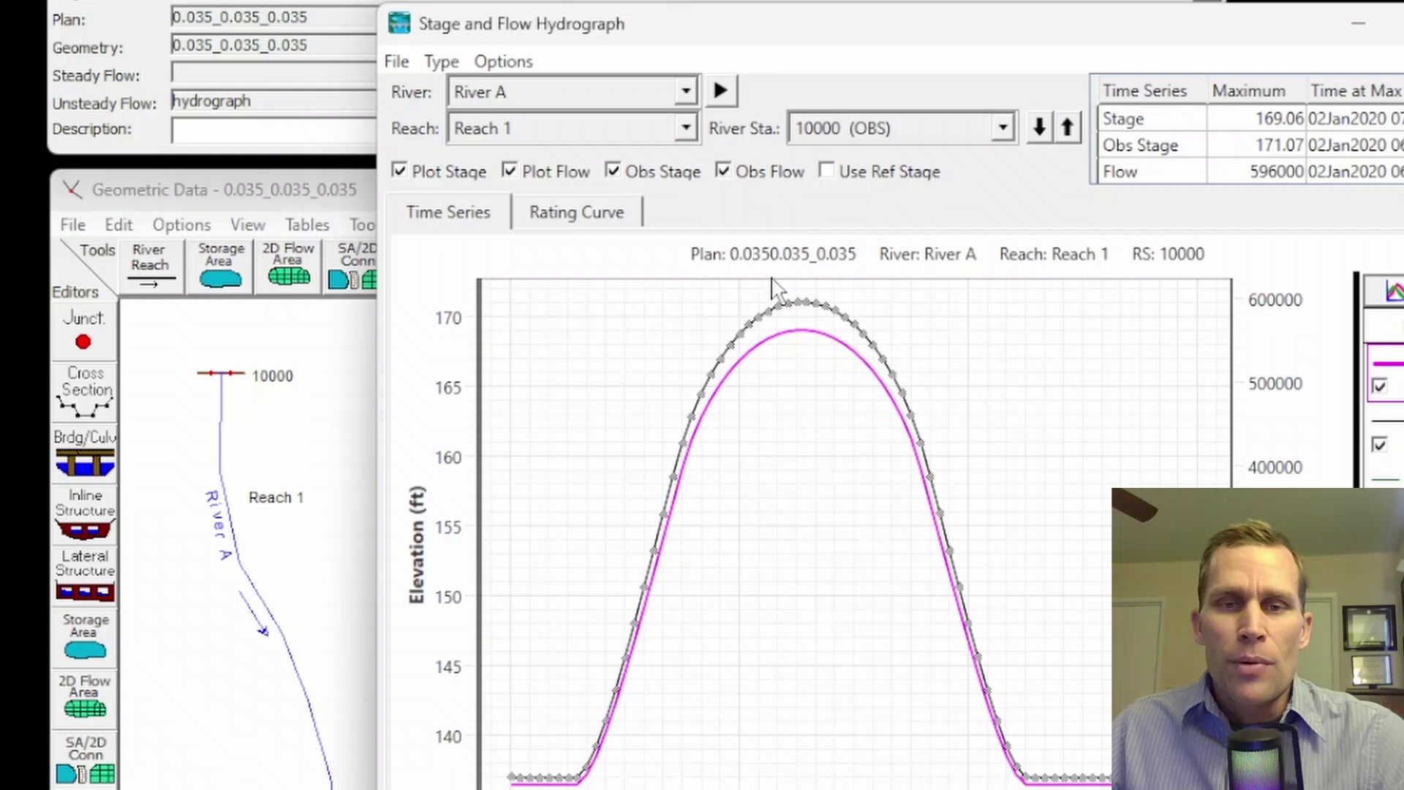
- Add the 0.02_0.02_0.02 and 0.05_0.05_0.05 plans to the hydrograph comparison
left_click(487, 64)
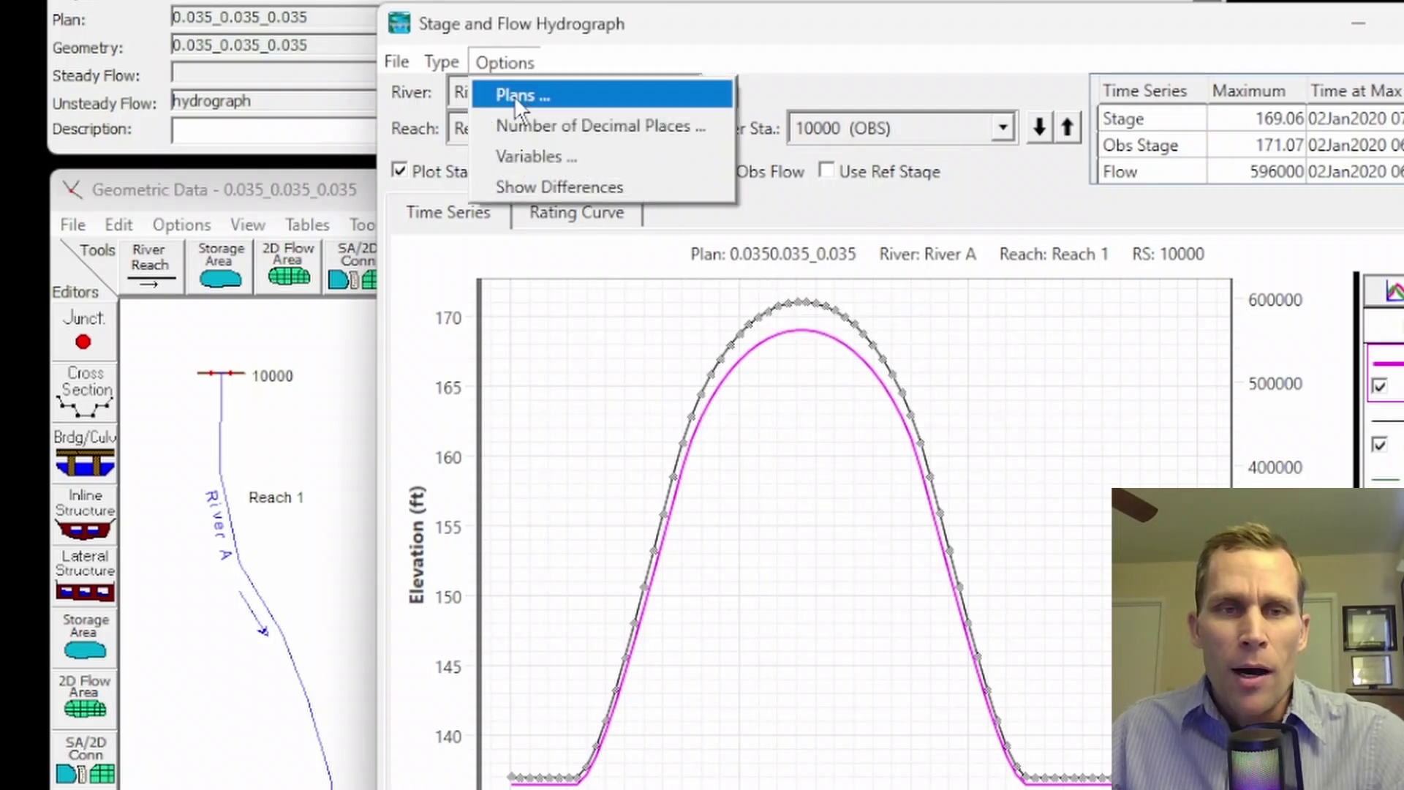
left_click(523, 98)
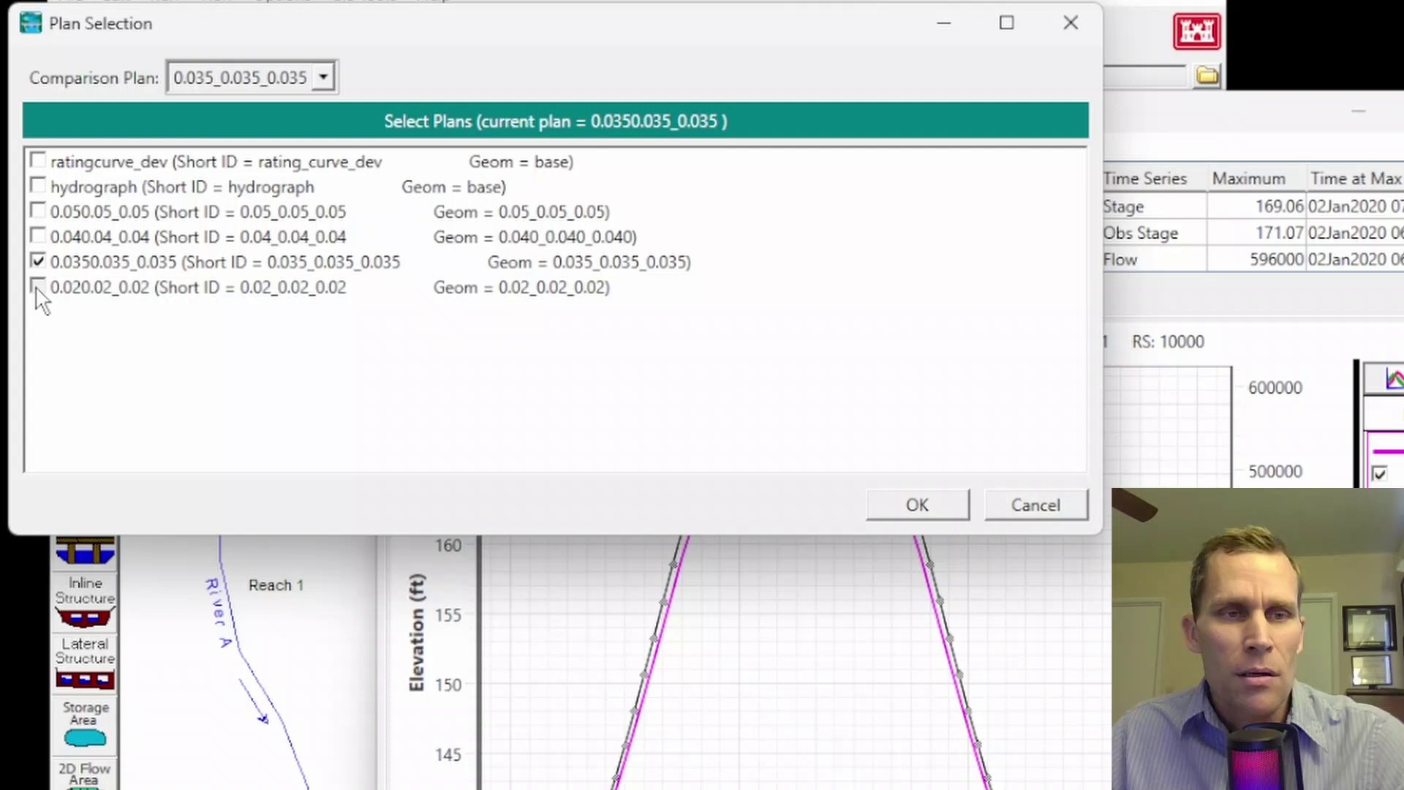
left_click(37, 288)
left_click(37, 212)
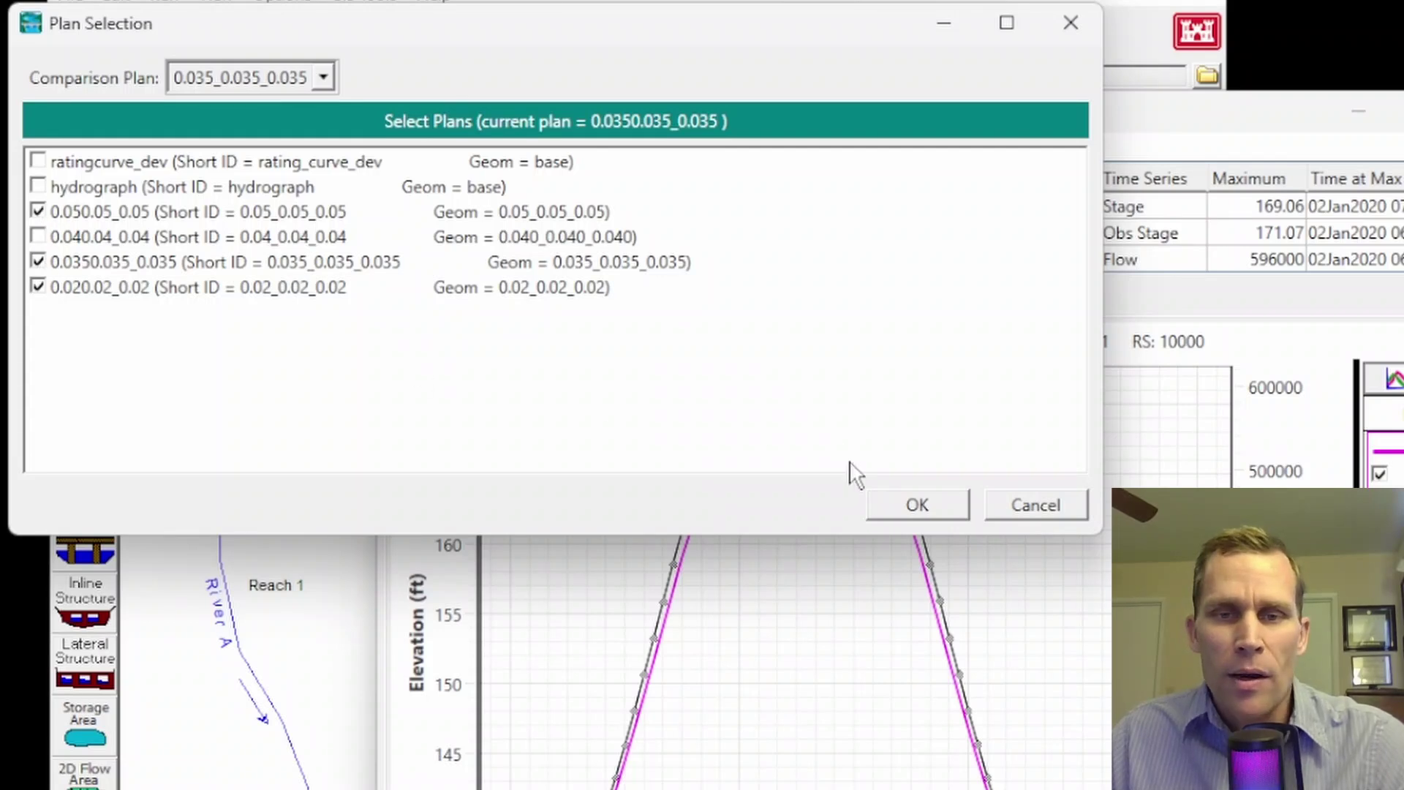
left_click(916, 503)
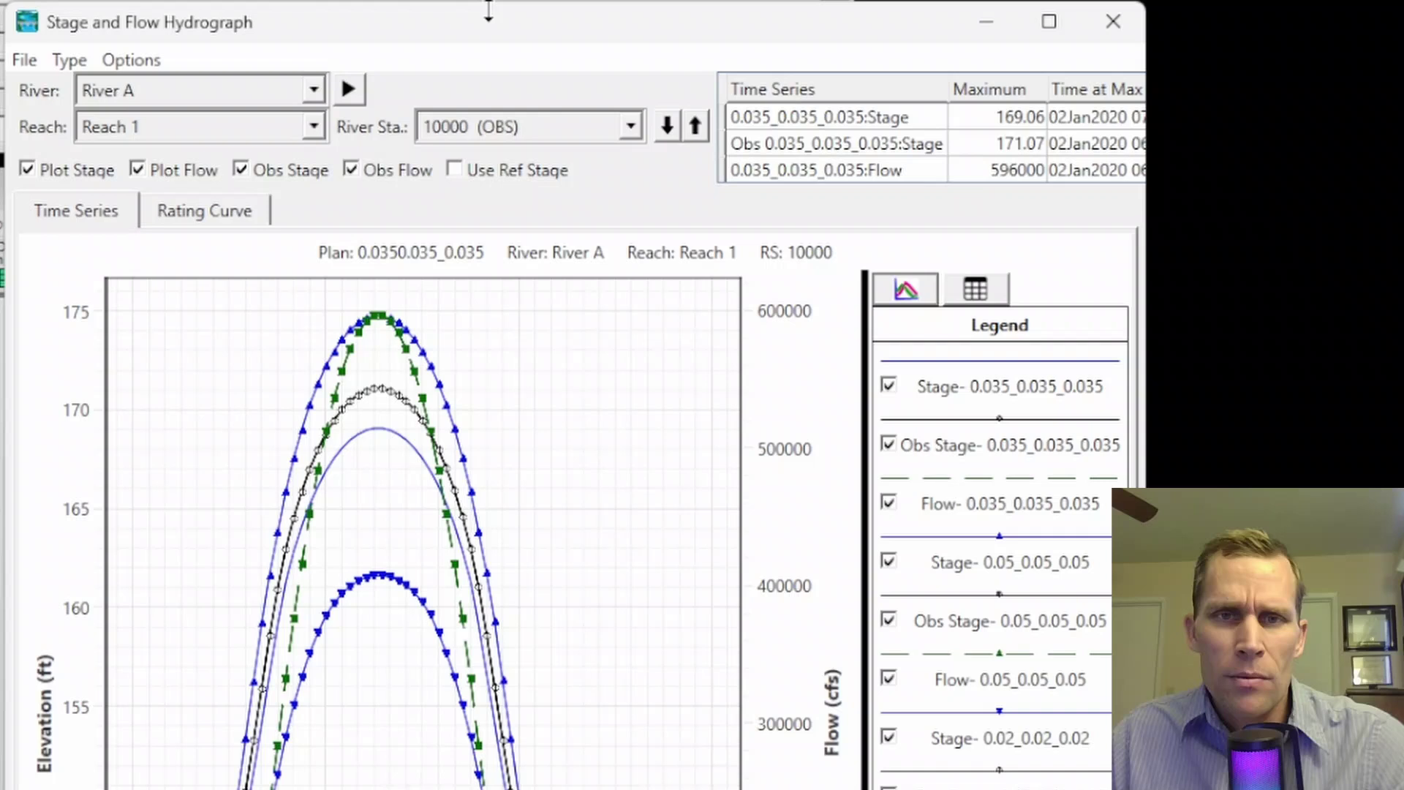
- Remove Flow from the plotted variables so only stage is shown
left_click(131, 60)
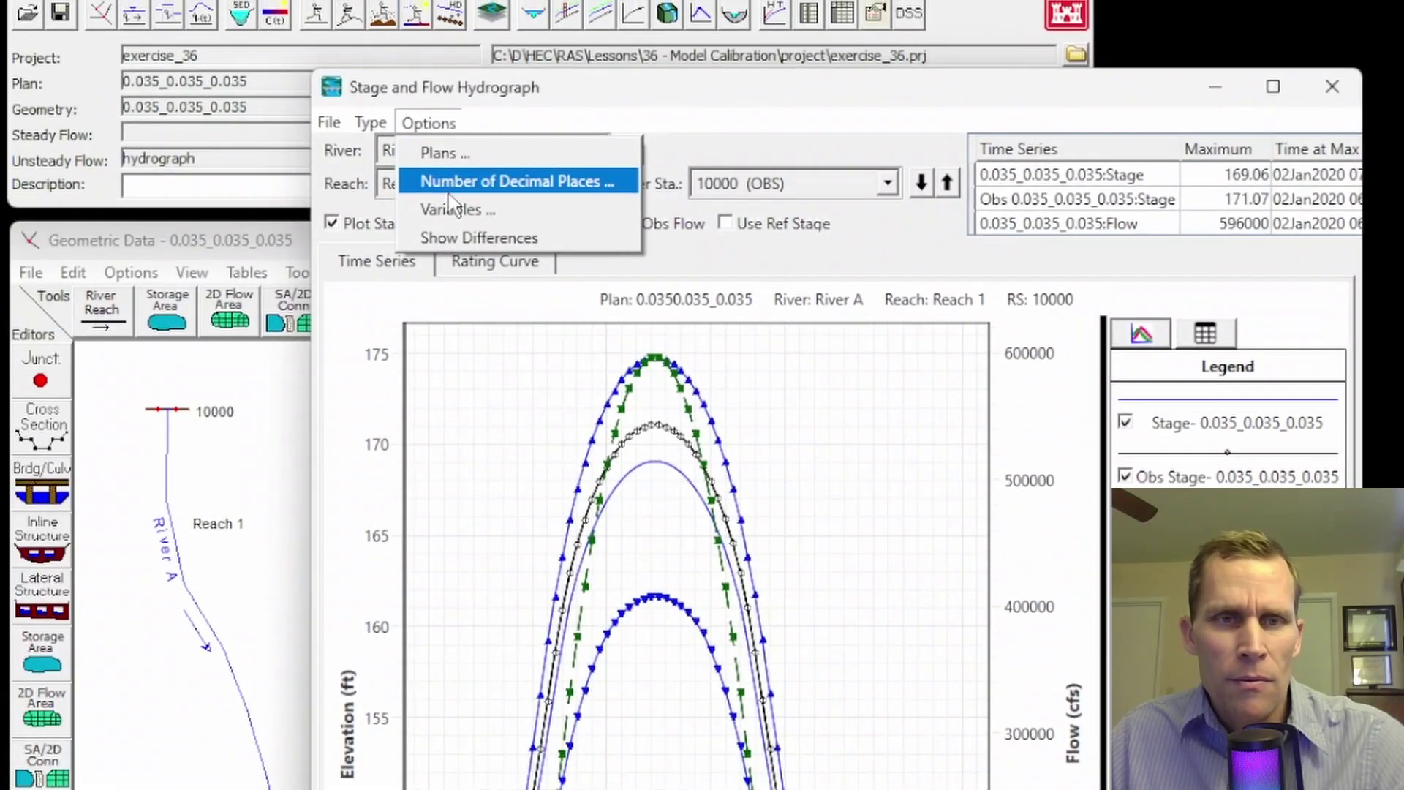
left_click(426, 205)
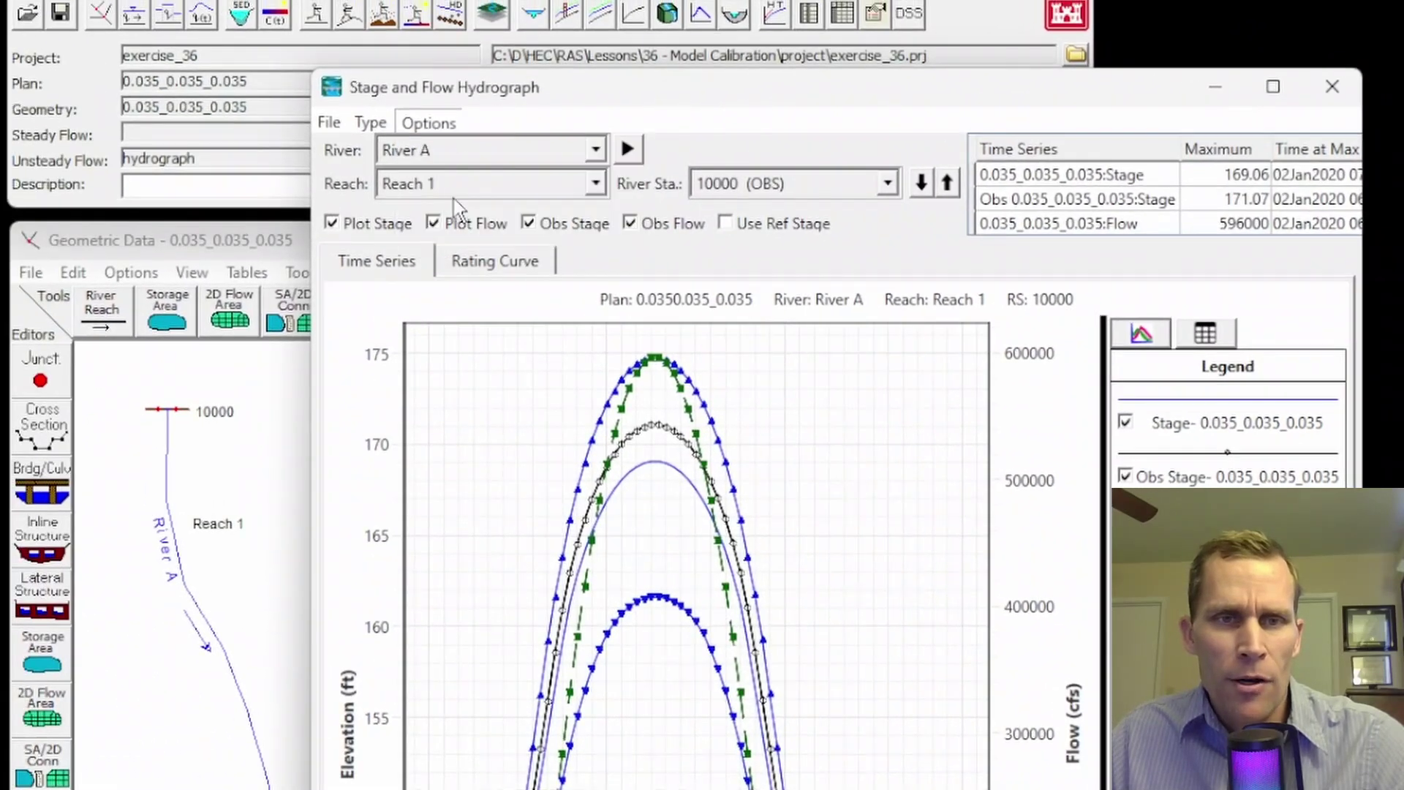
left_click(19, 74)
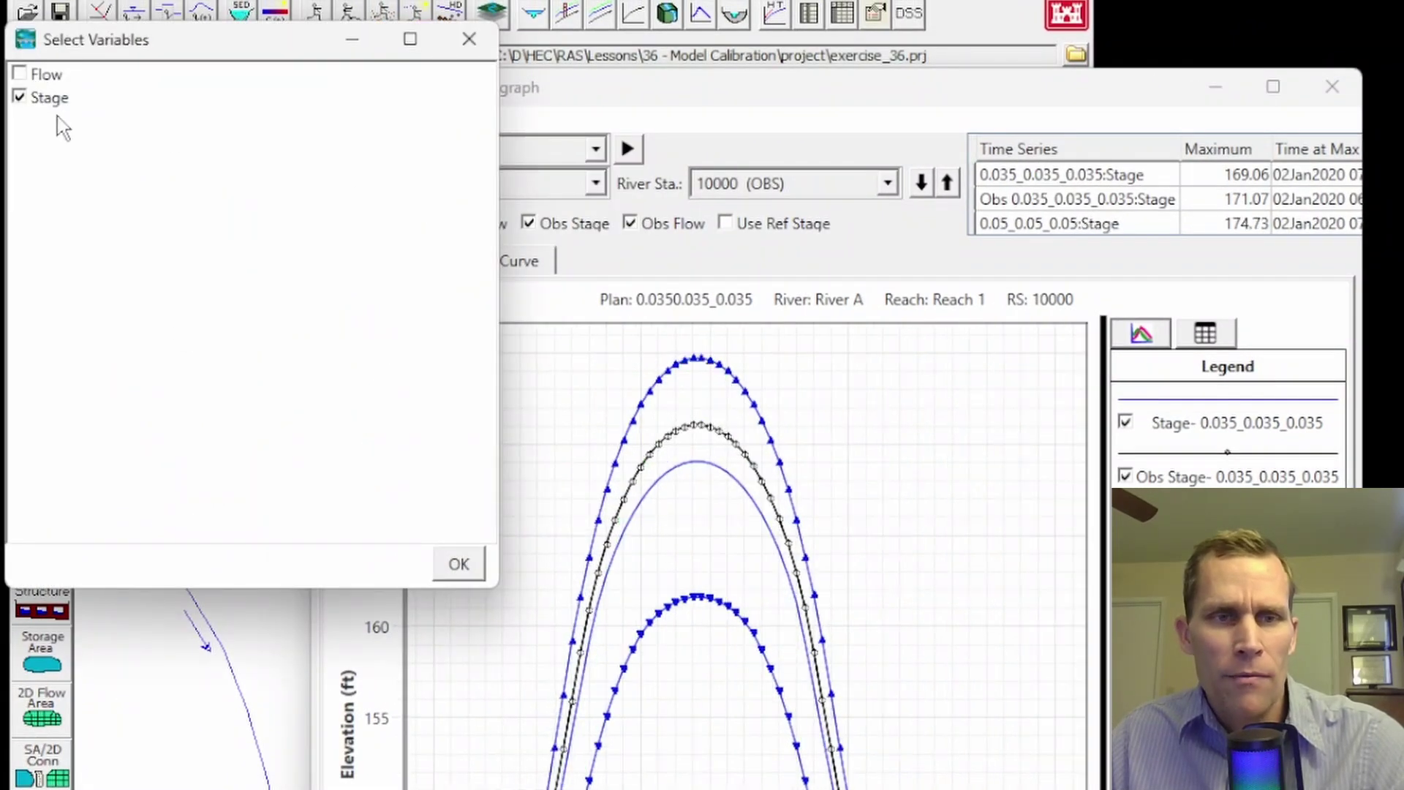
left_click(461, 567)
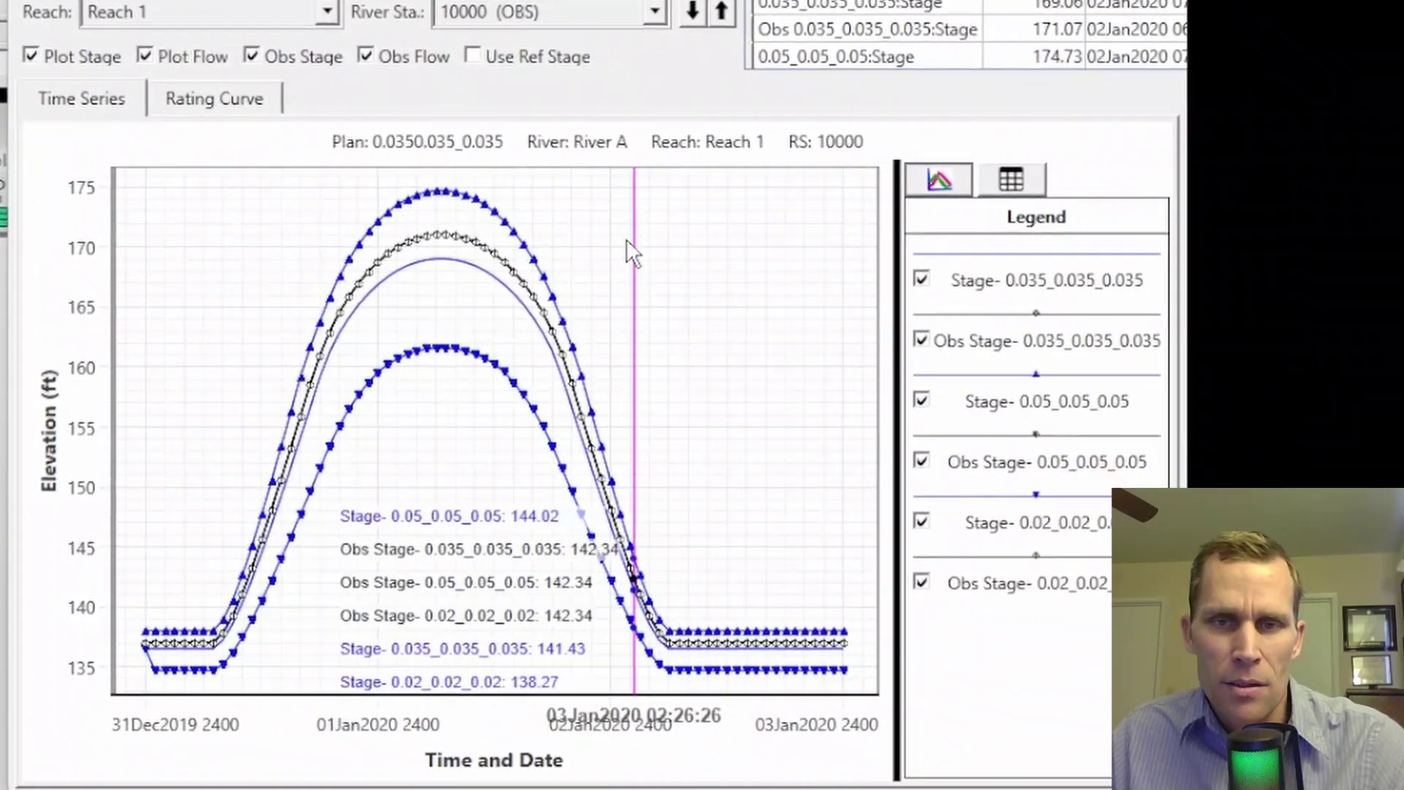
- Thicken the 0.035 stage curve to line thickness 4
right_click(617, 243)
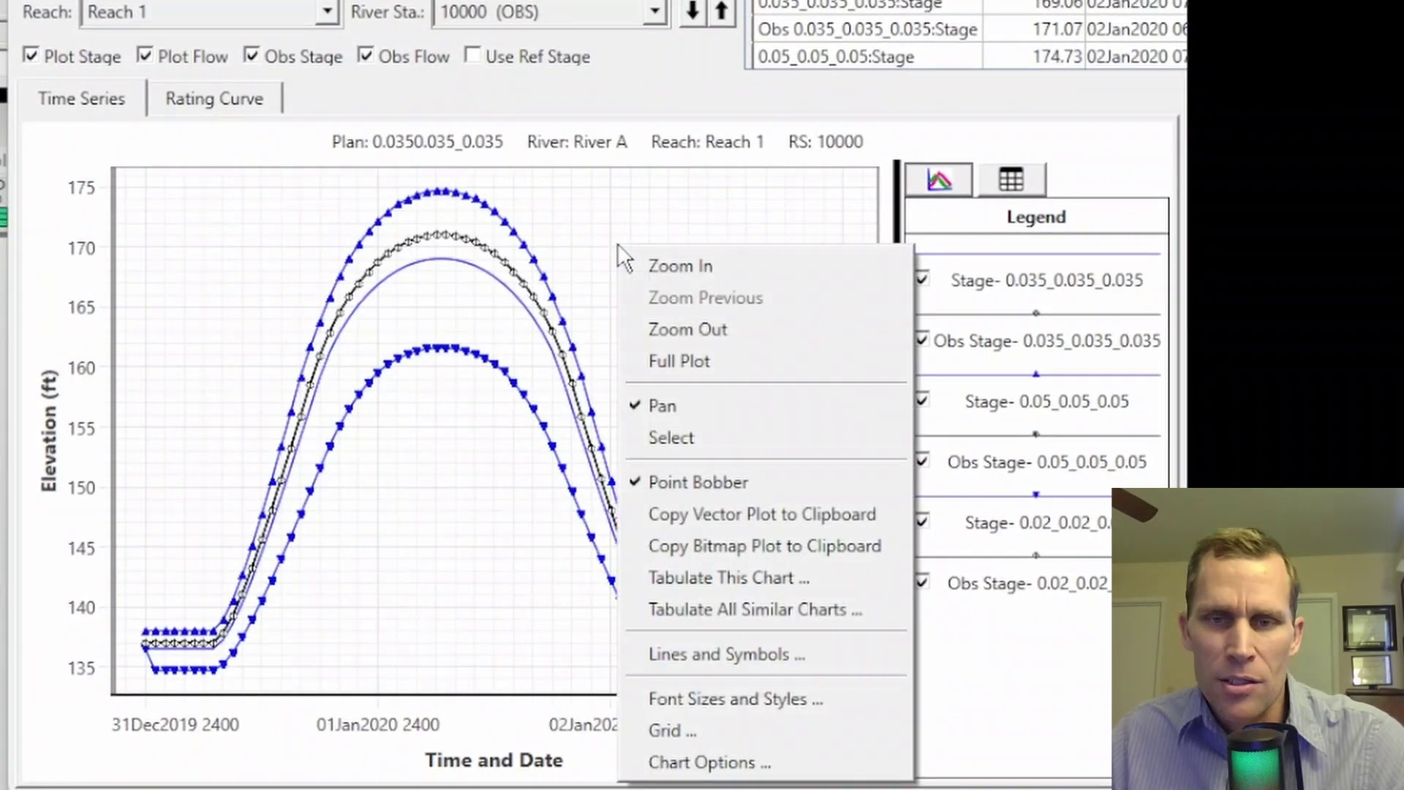
left_click(702, 653)
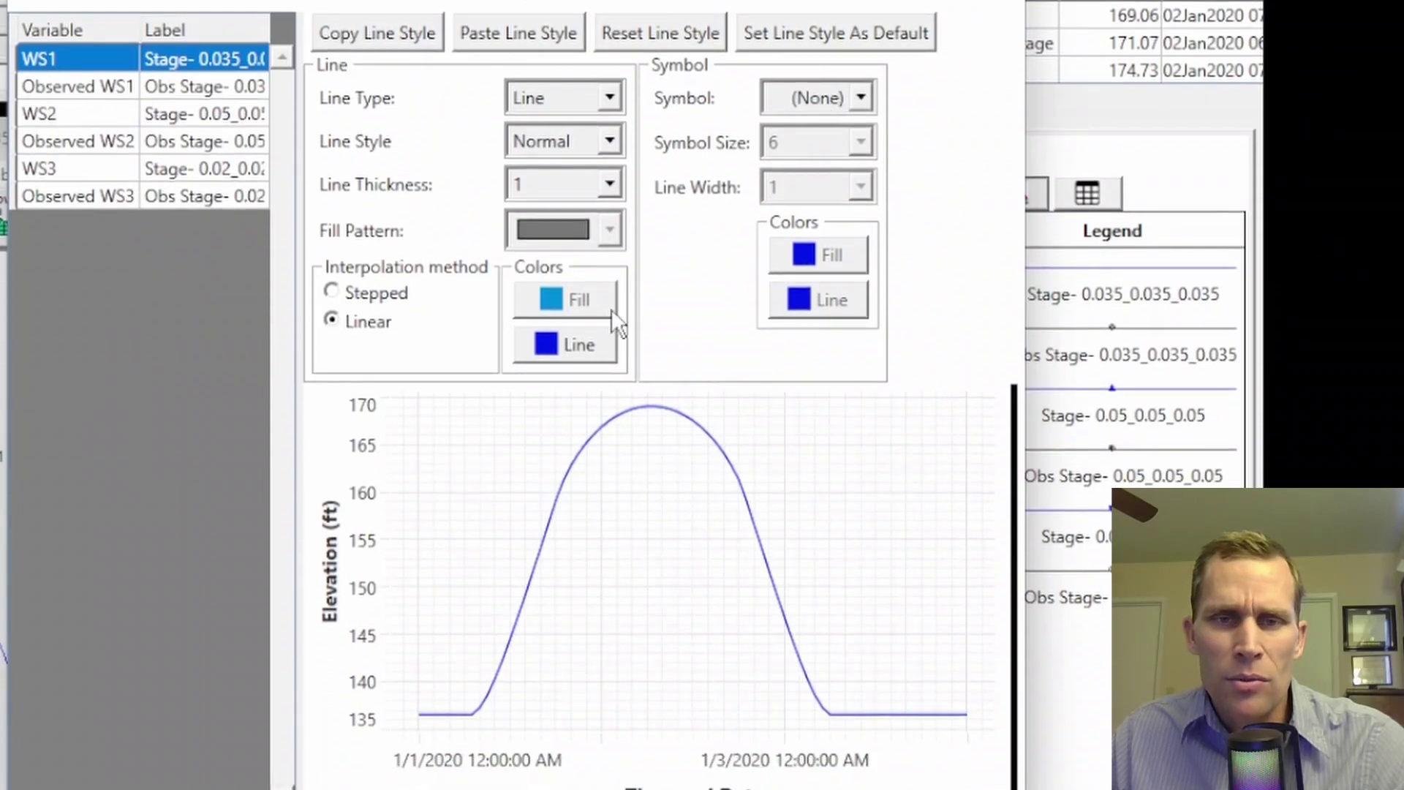
left_click(609, 185)
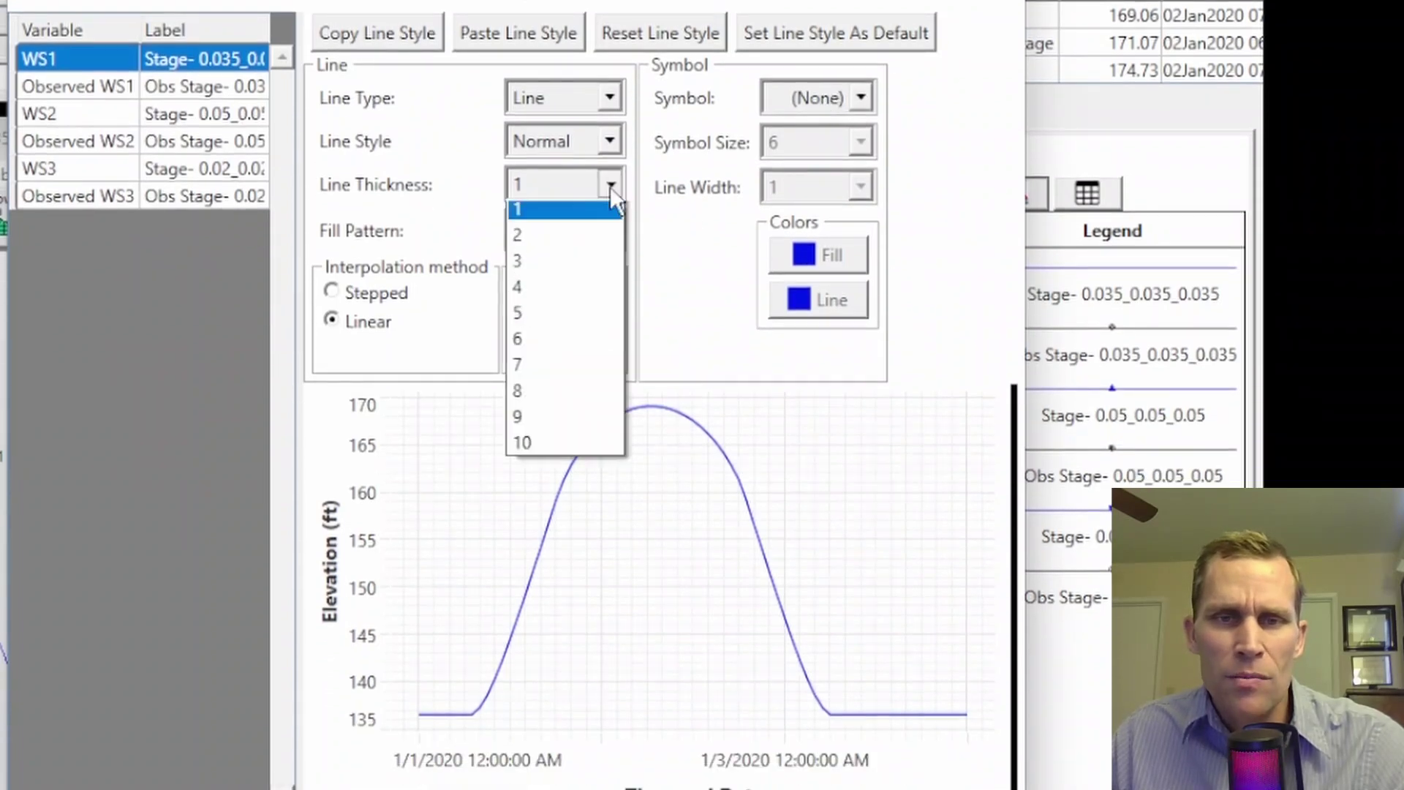
left_click(555, 324)
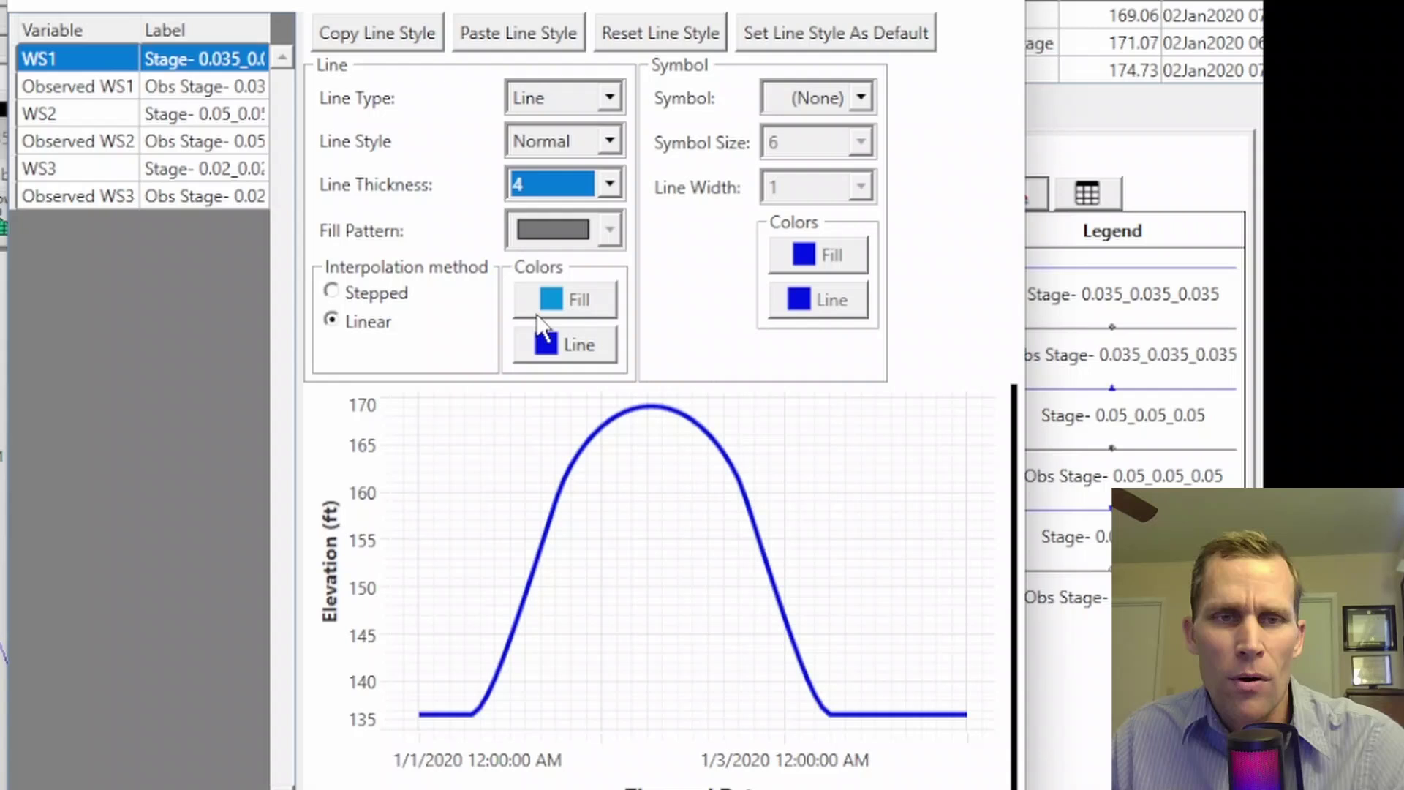
- Style the 0.05 stage curve as an orange line, thickness 5, without triangle markers
left_click(99, 120)
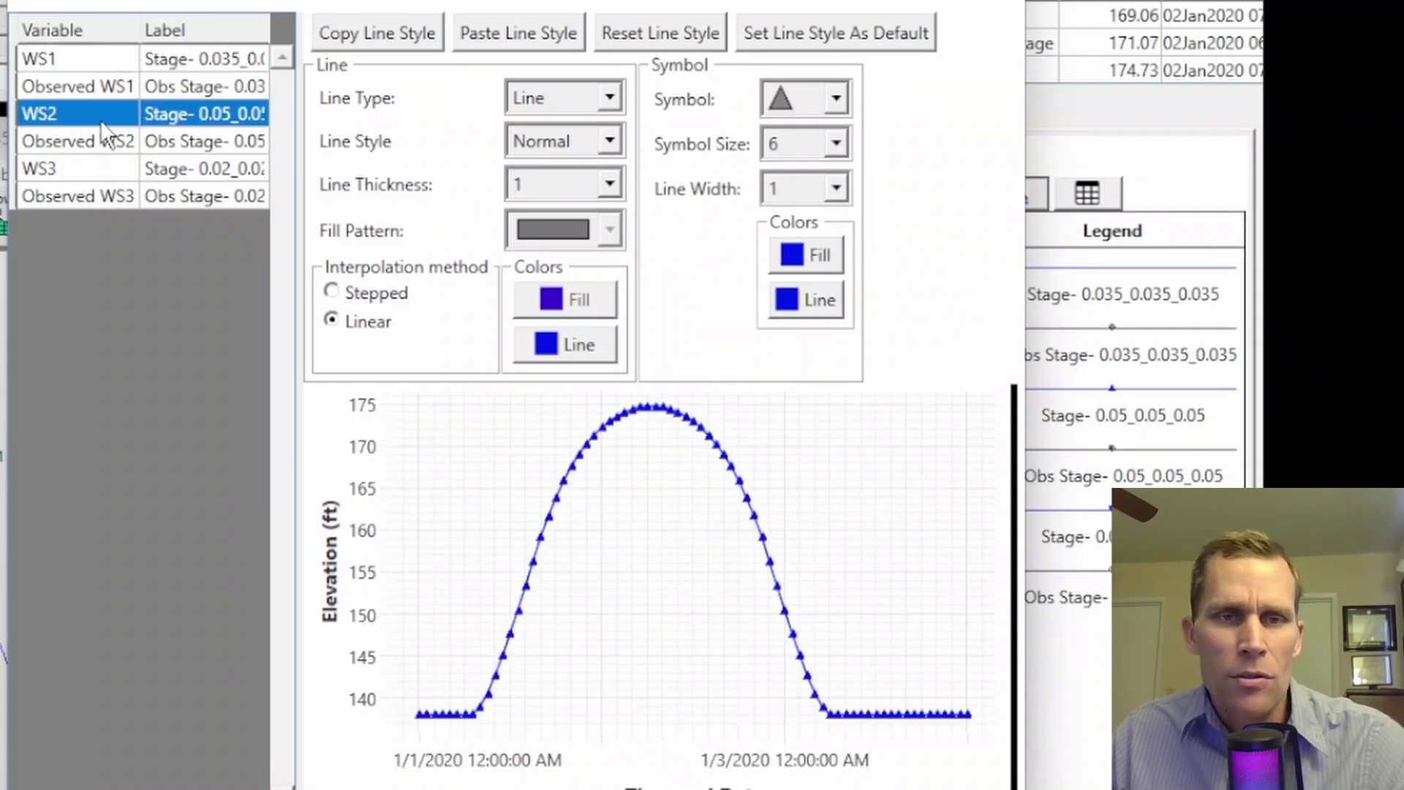
left_click(830, 102)
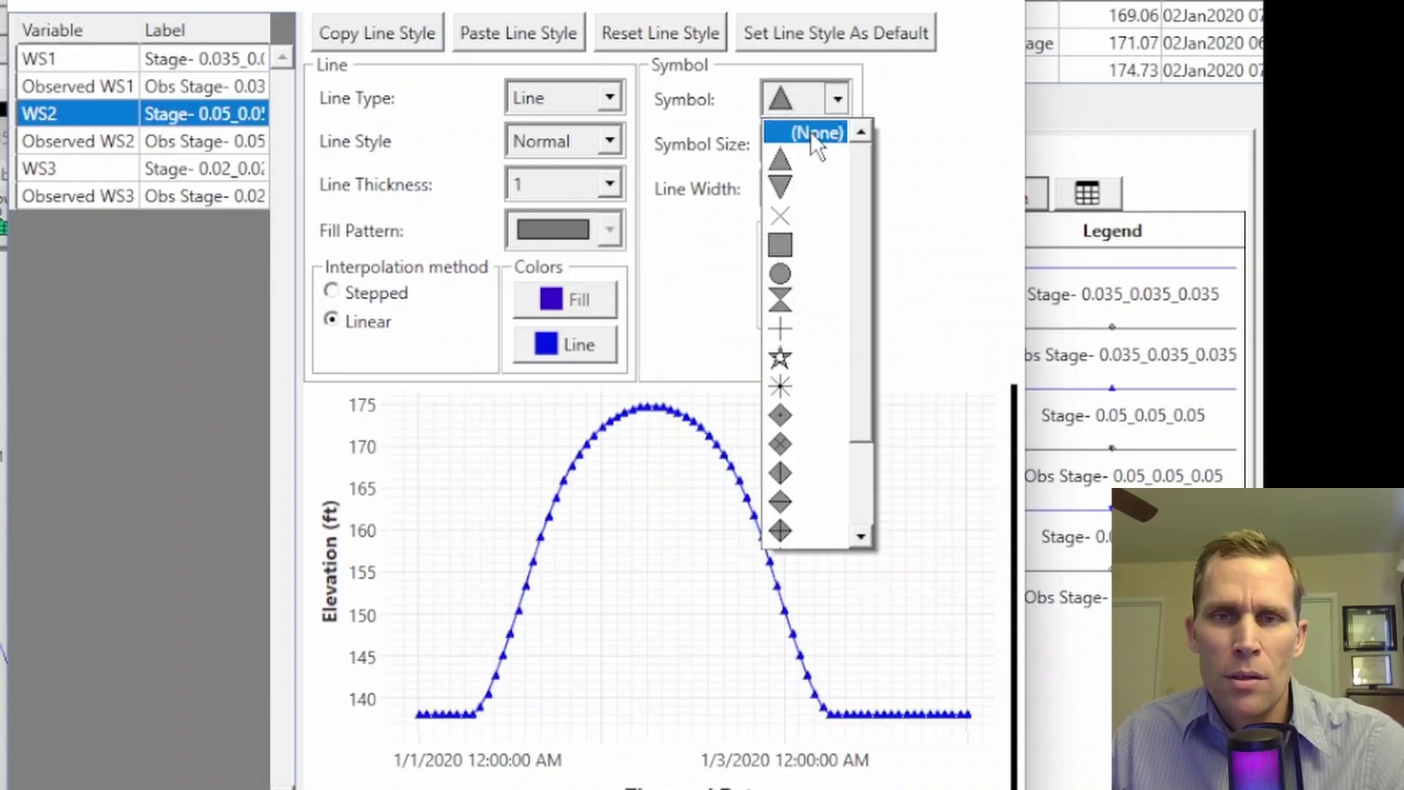
left_click(811, 131)
left_click(567, 343)
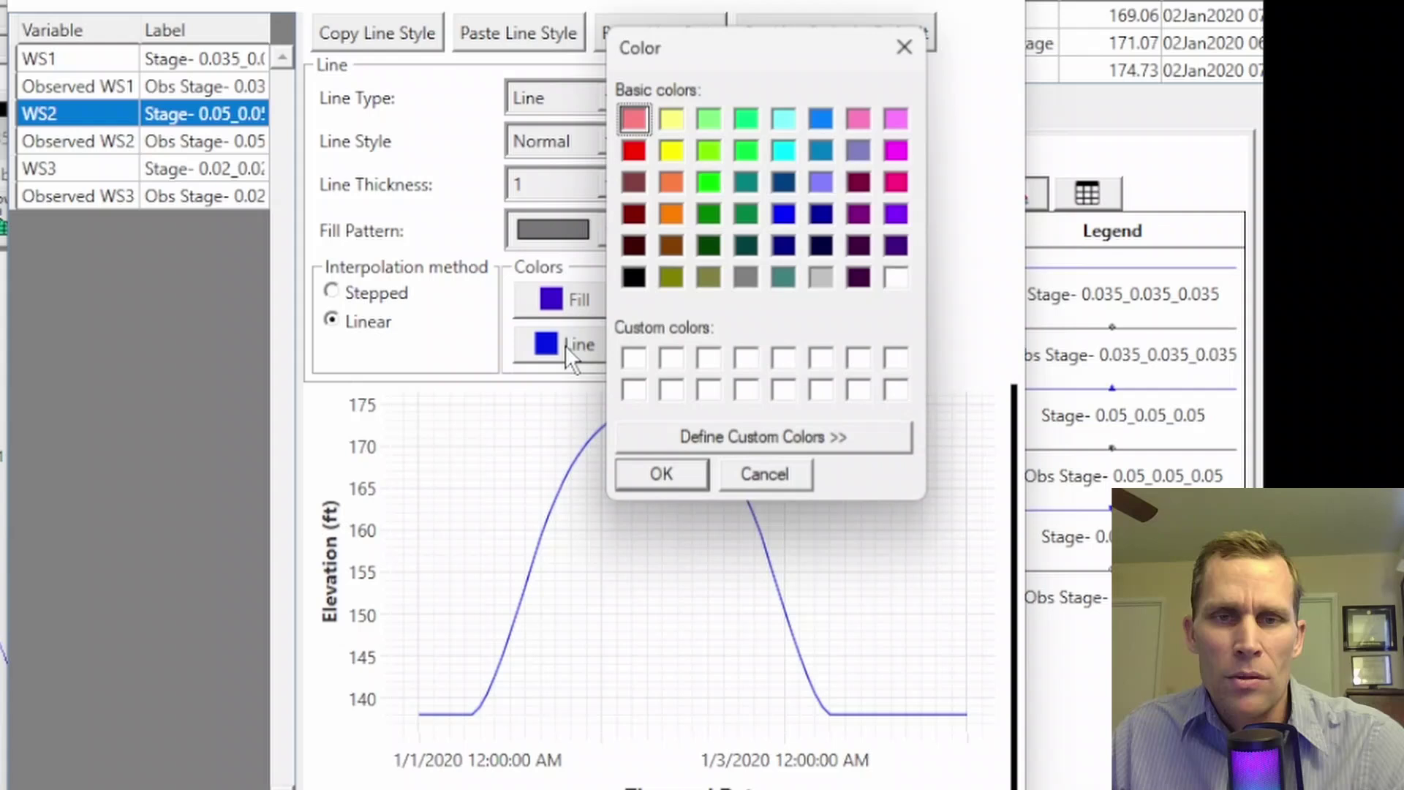
left_click(671, 212)
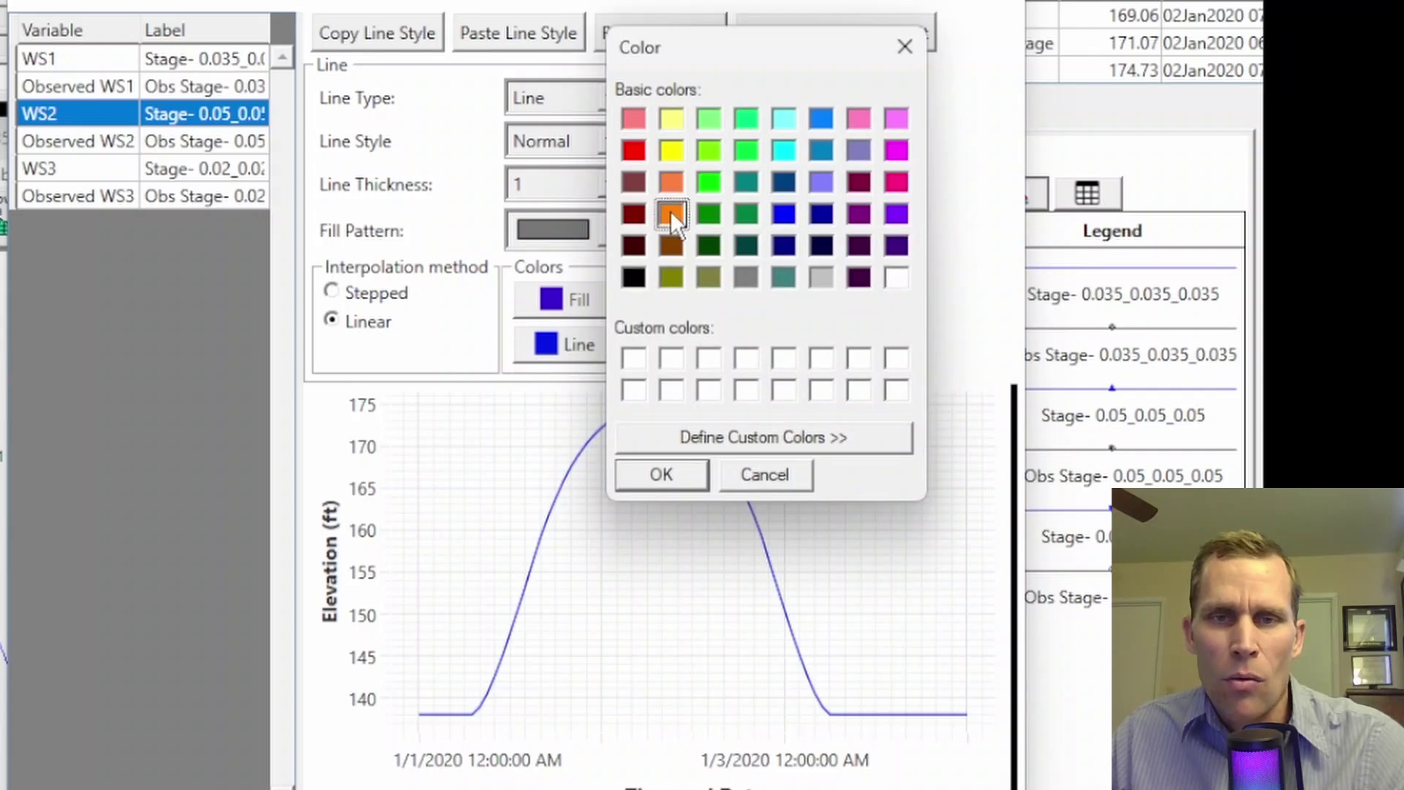
left_click(680, 480)
left_click(609, 185)
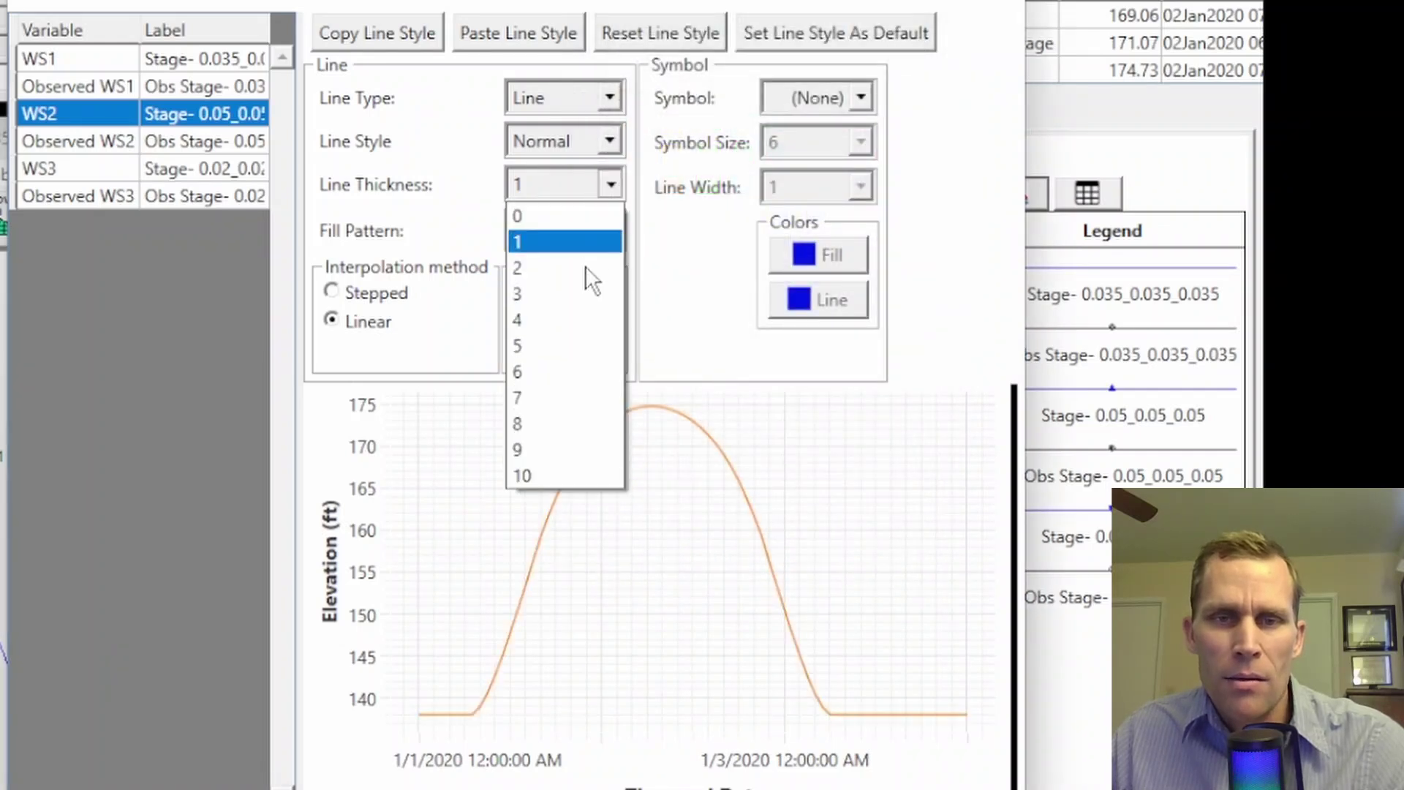
left_click(563, 340)
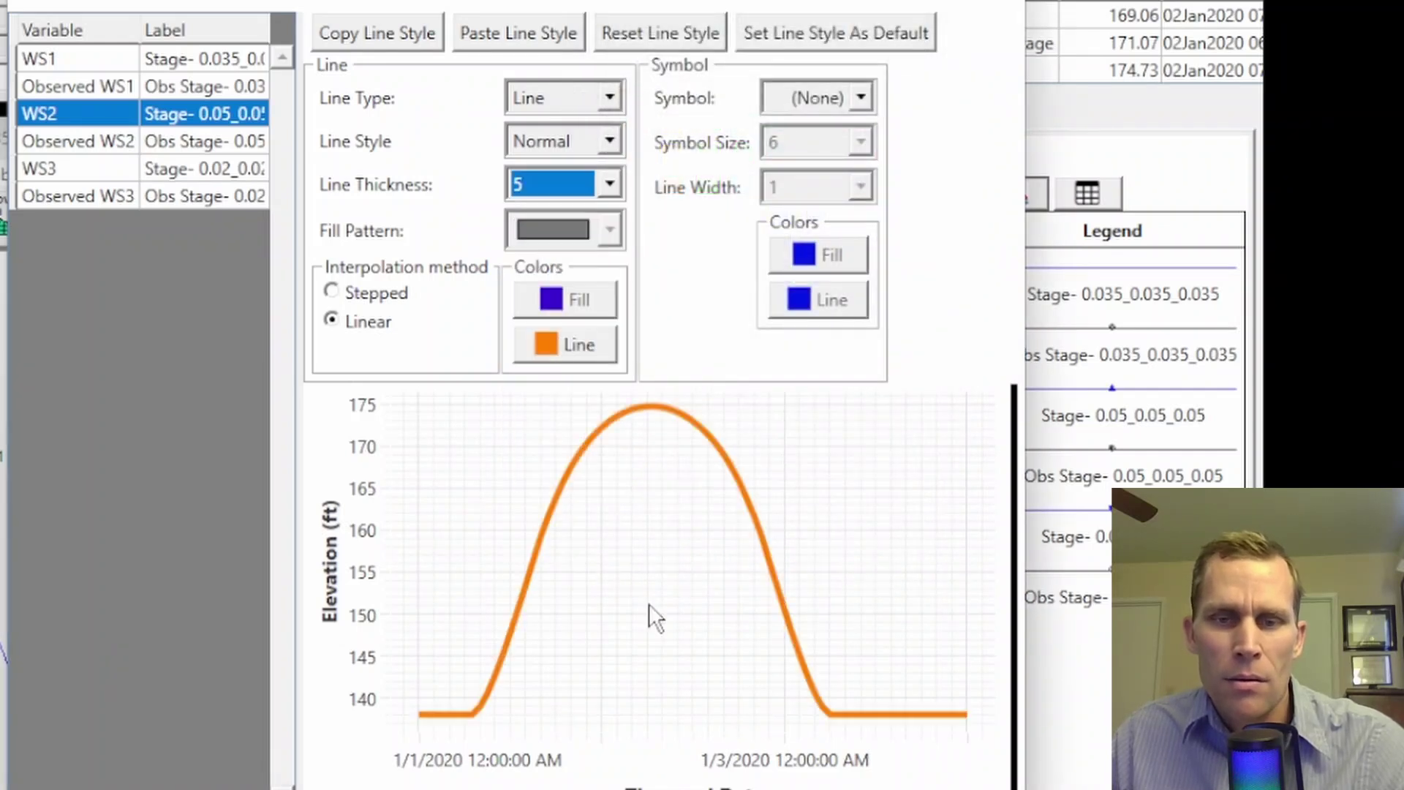
- Style the 0.02 stage curve as a green line, thickness 5, without markers, and apply
left_click(193, 172)
left_click(836, 97)
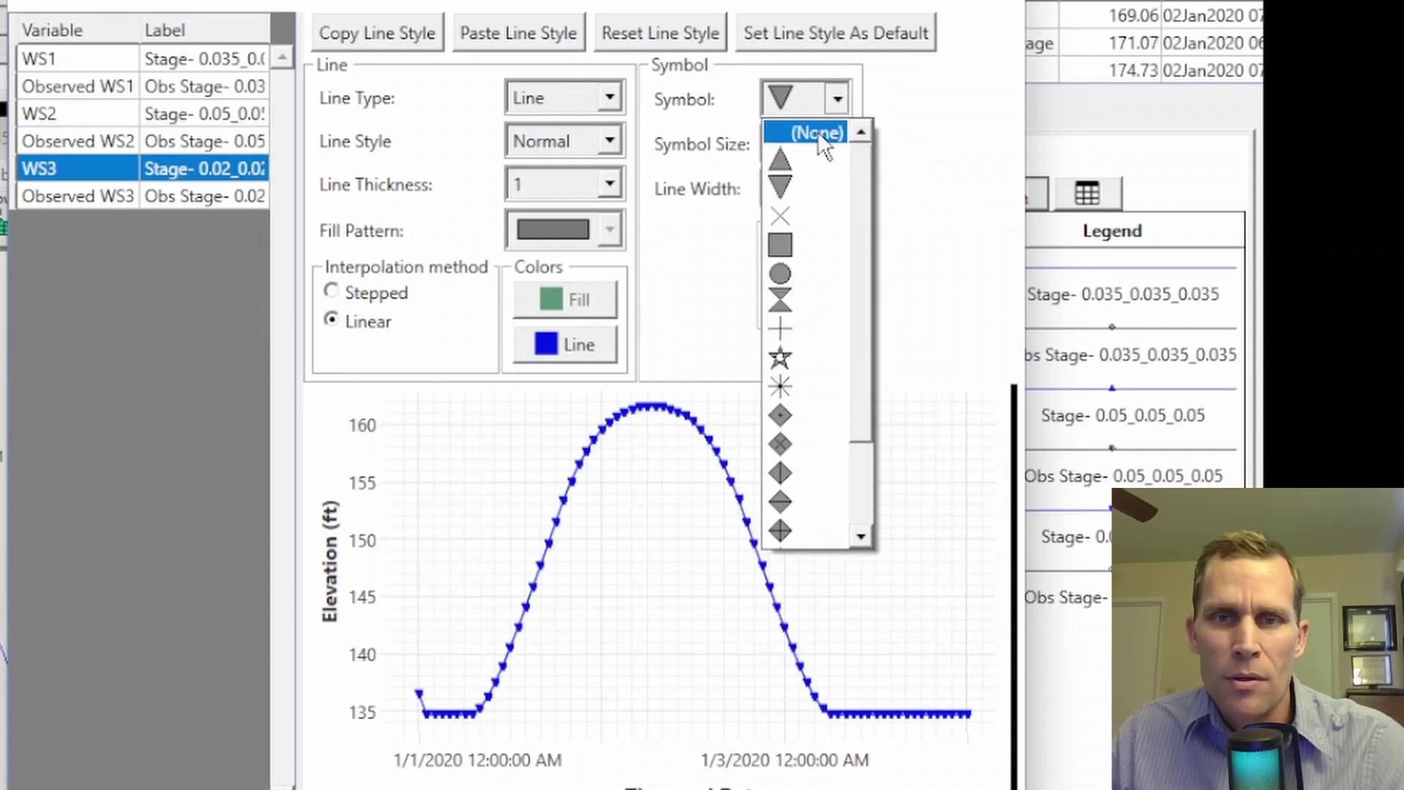
left_click(808, 130)
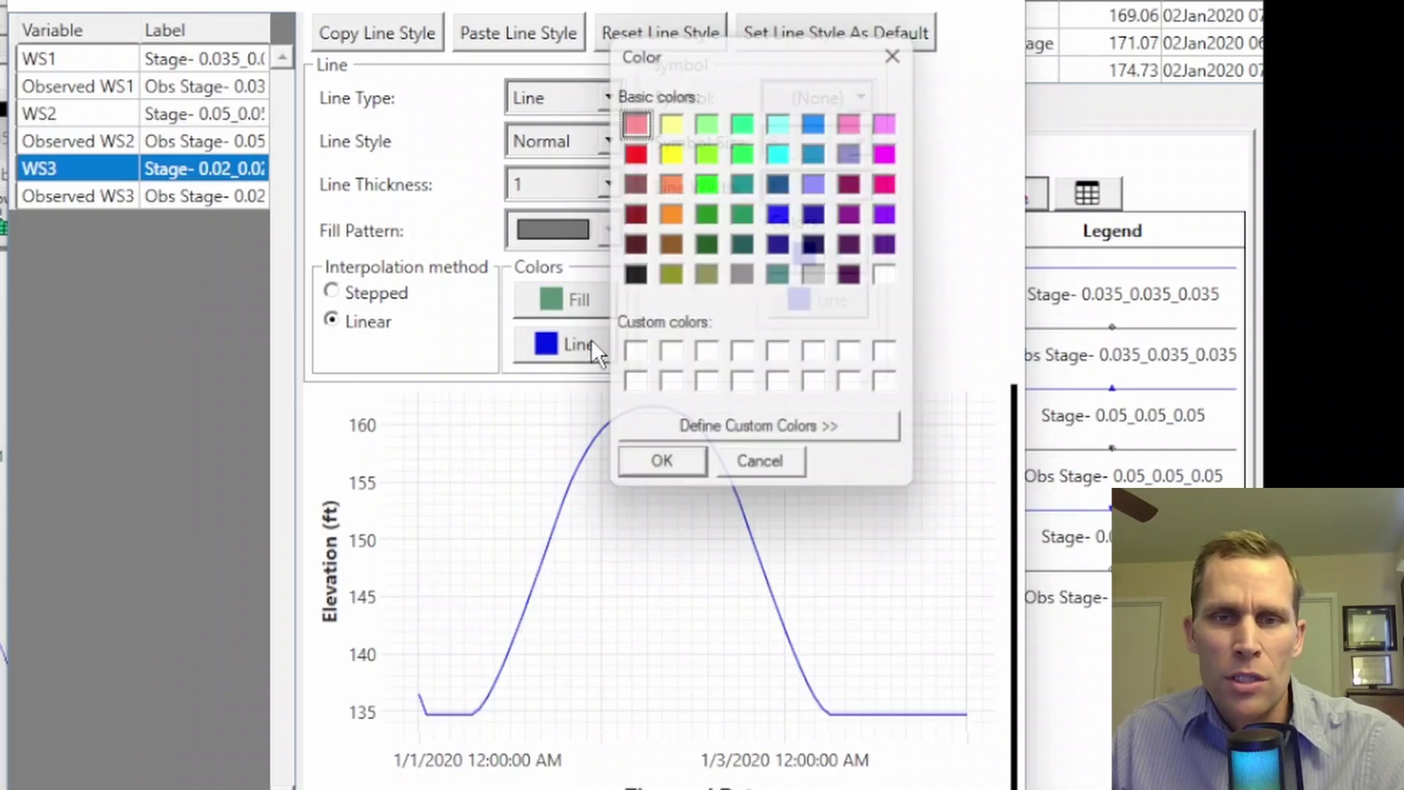
left_click(599, 341)
left_click(710, 215)
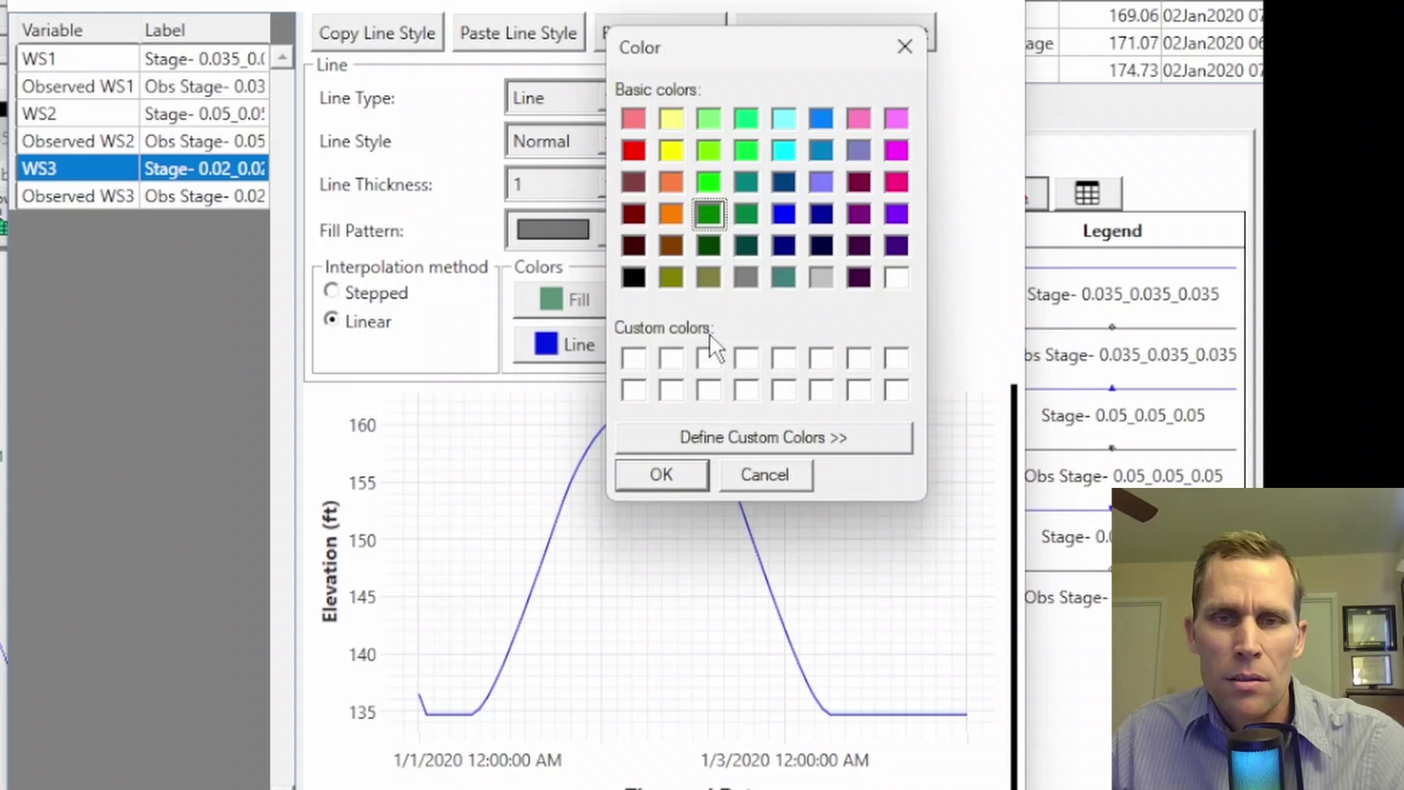
left_click(679, 468)
left_click(613, 186)
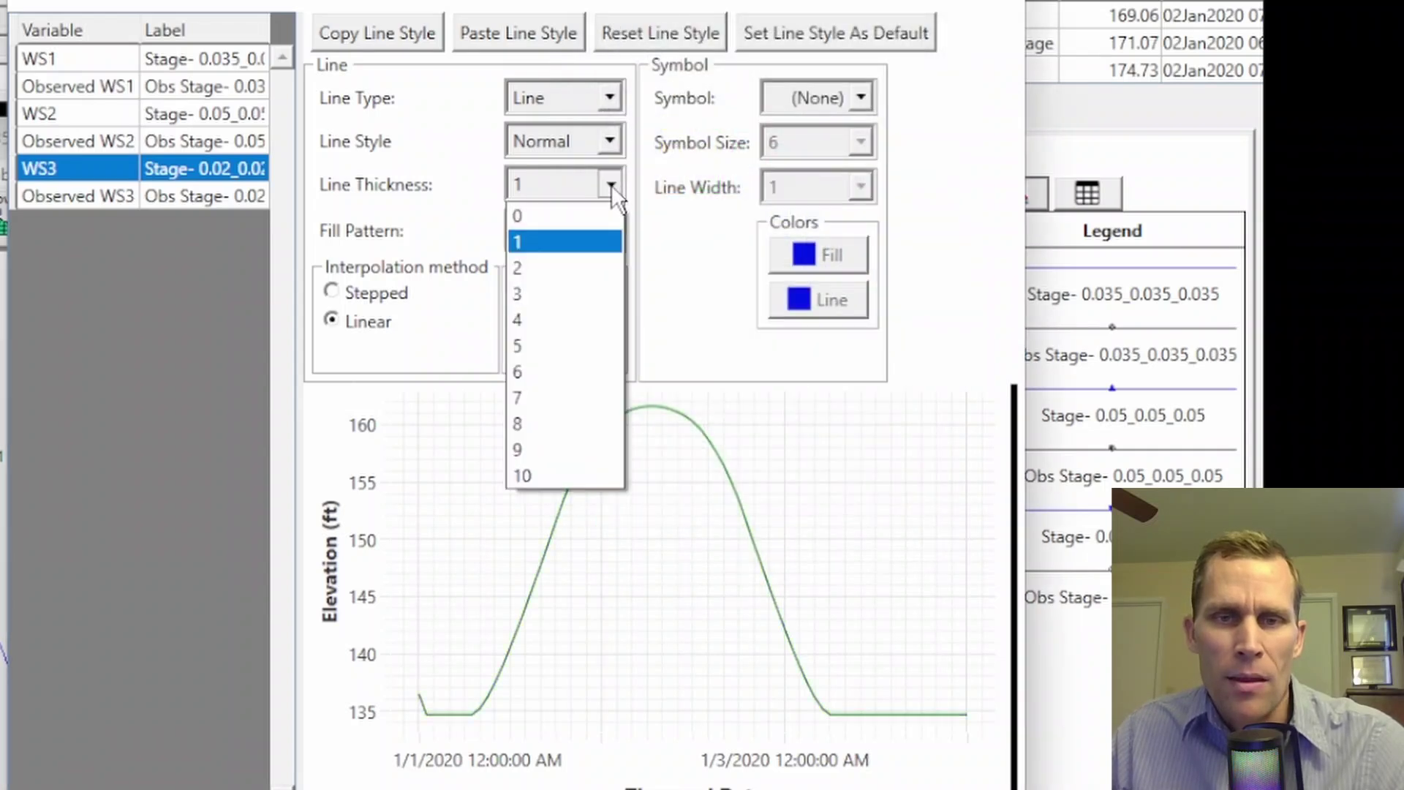
left_click(560, 340)
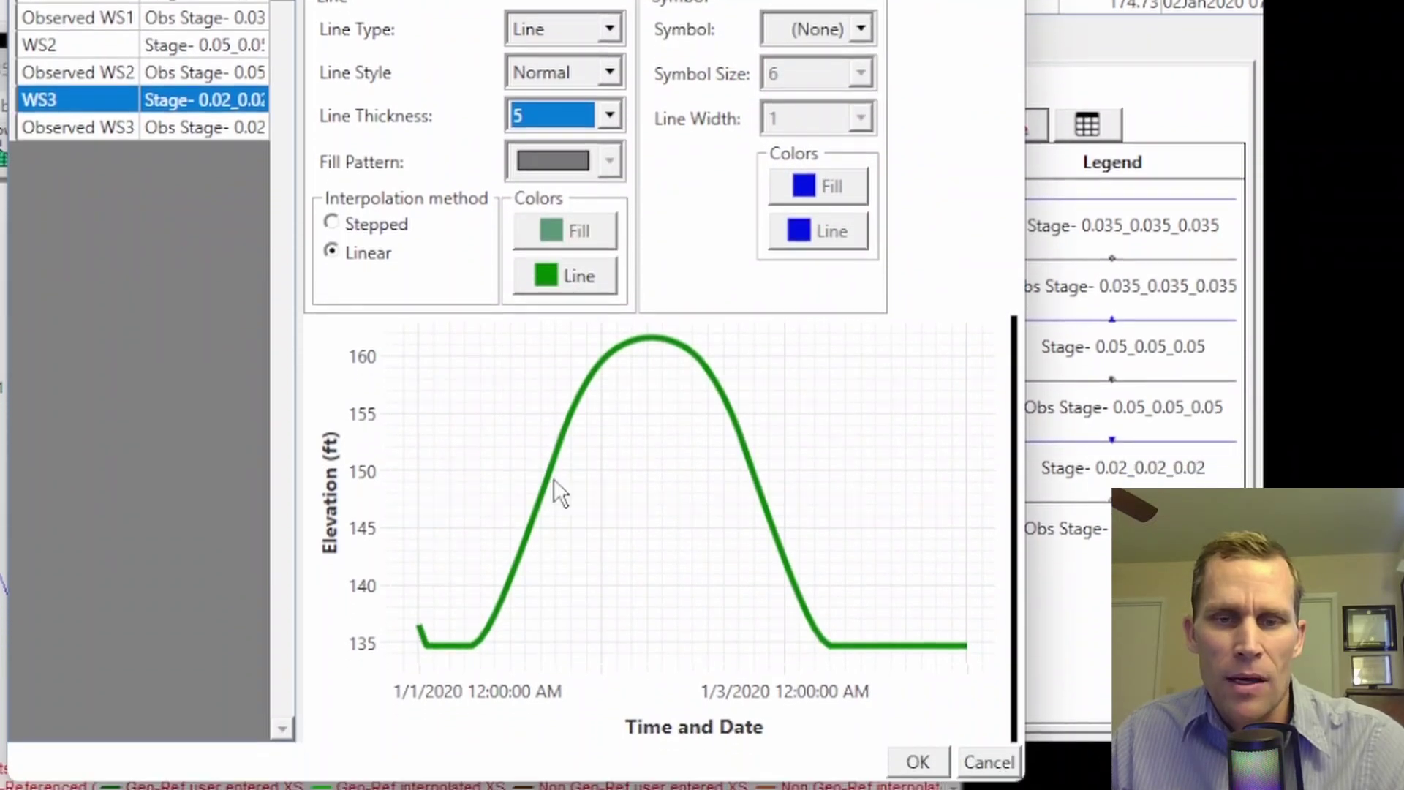
left_click(916, 761)
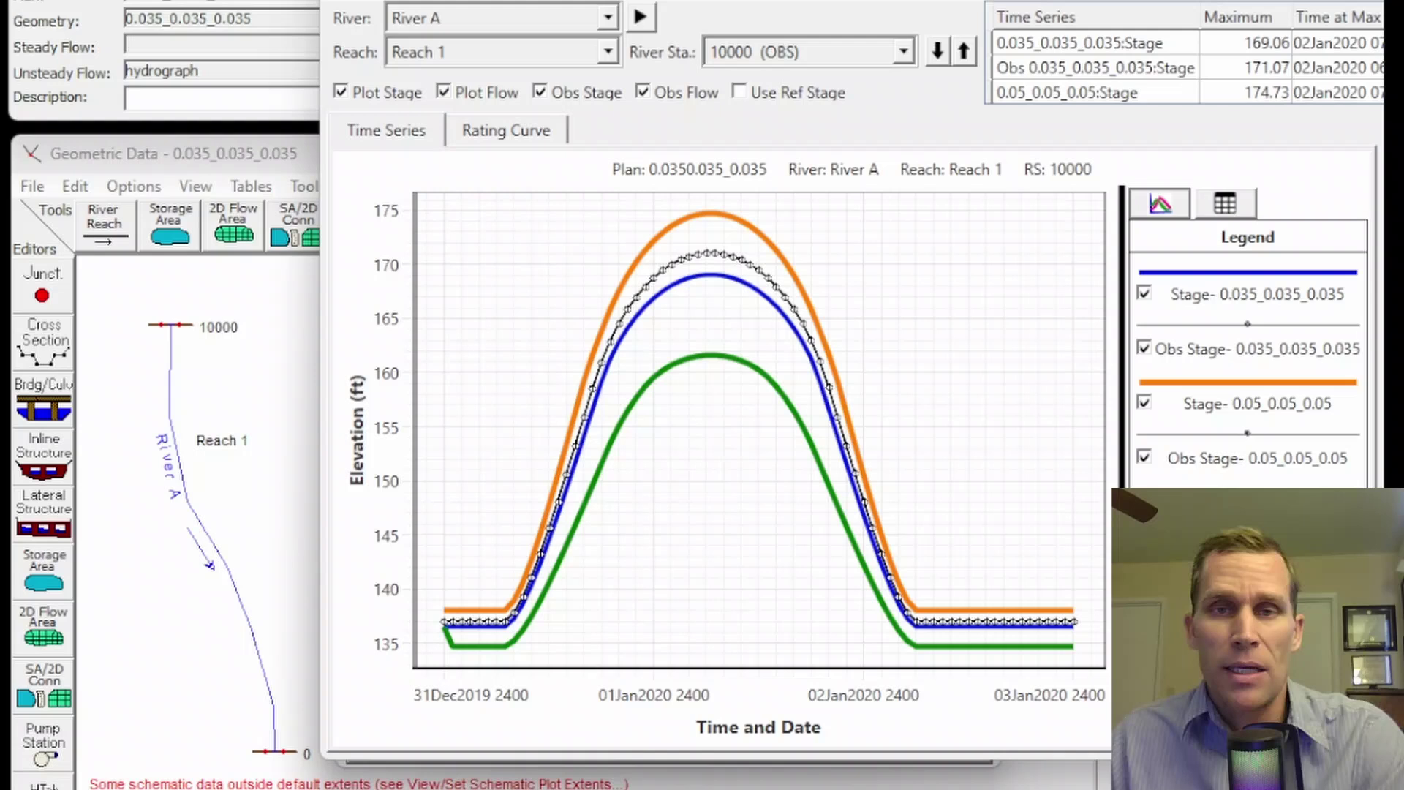
- Close the stage hydrograph comparison plot, revealing the 0.035_0.035_0.035 plan's analysis window
left_click(1266, 15)
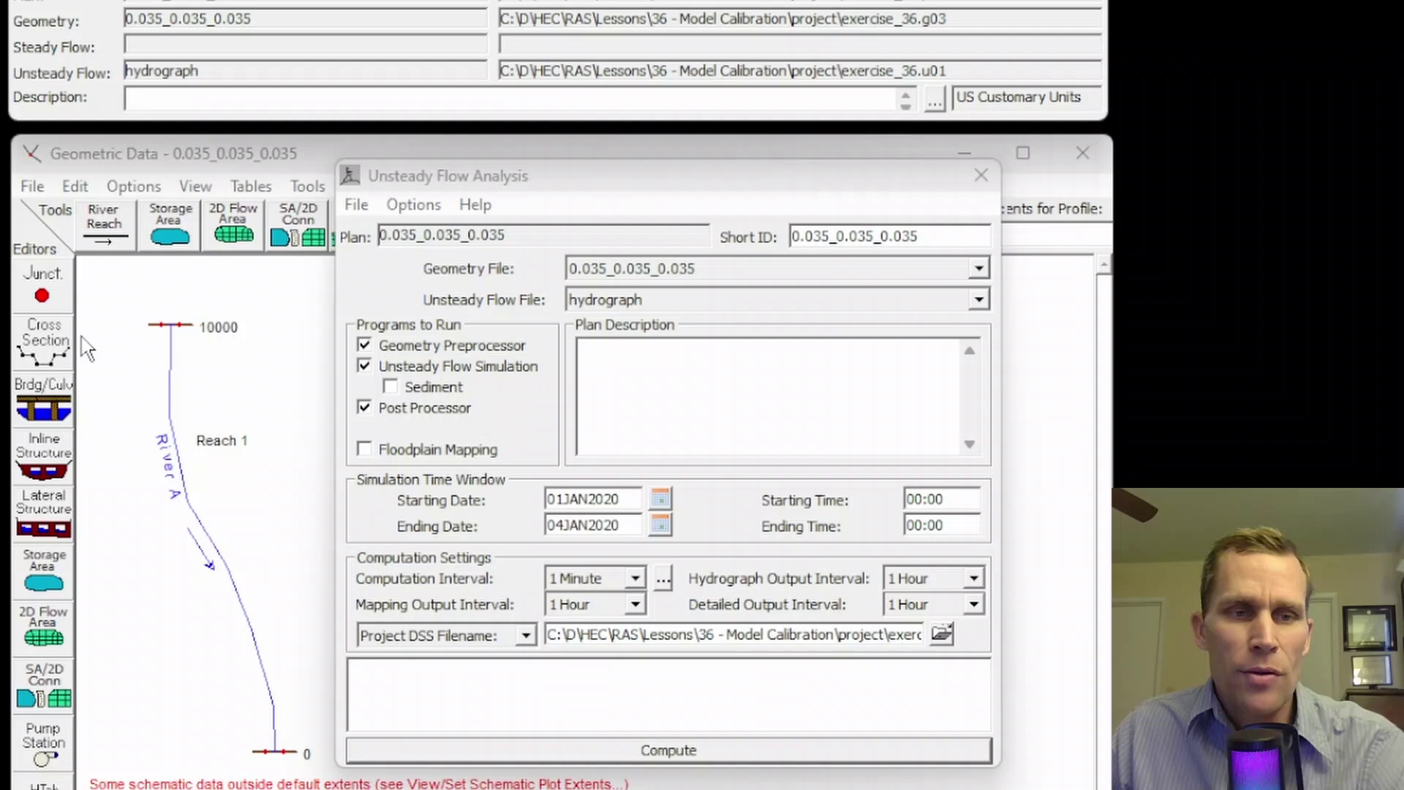
- Open River A's Manning's n table, select both channel n values, and cancel Set Values
left_click(45, 341)
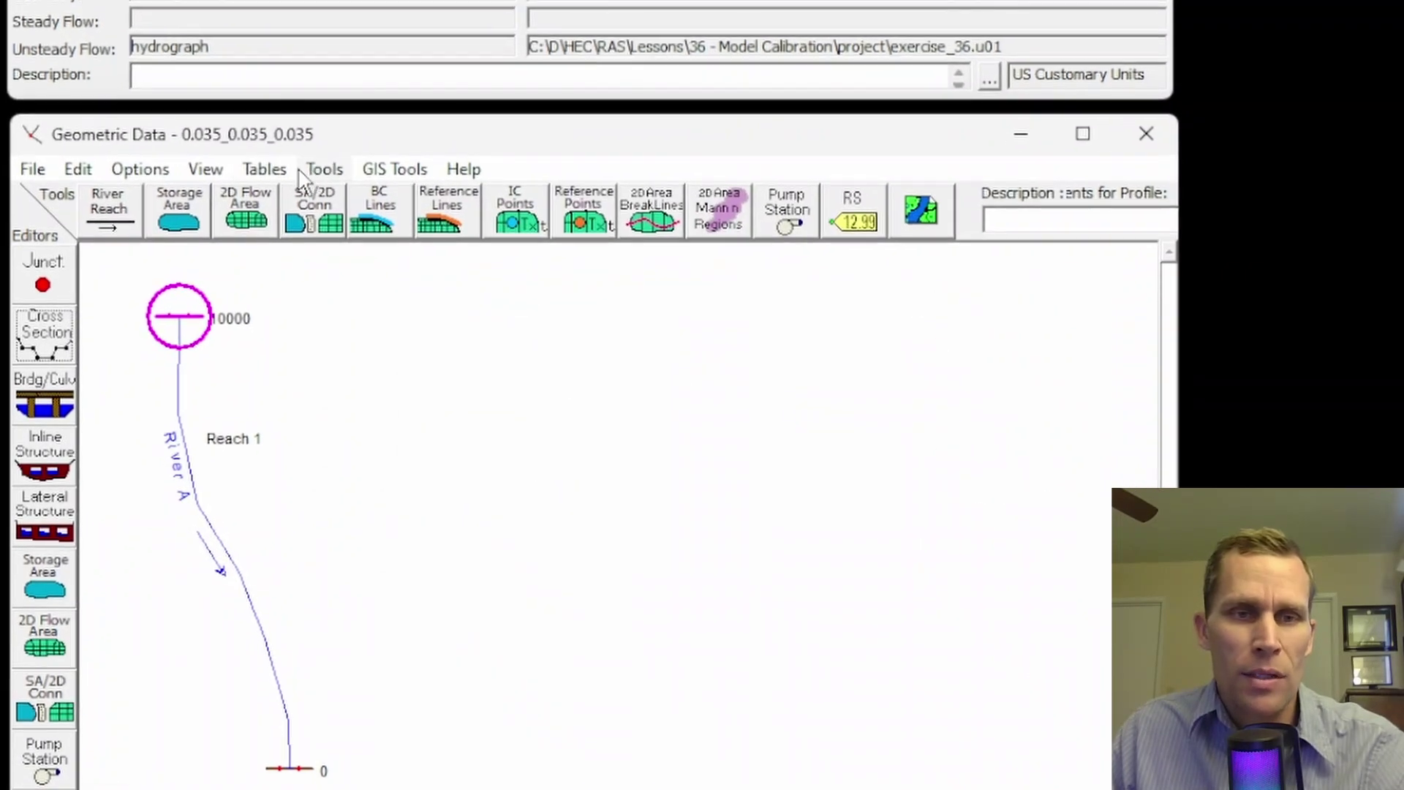
left_click(258, 188)
left_click(313, 205)
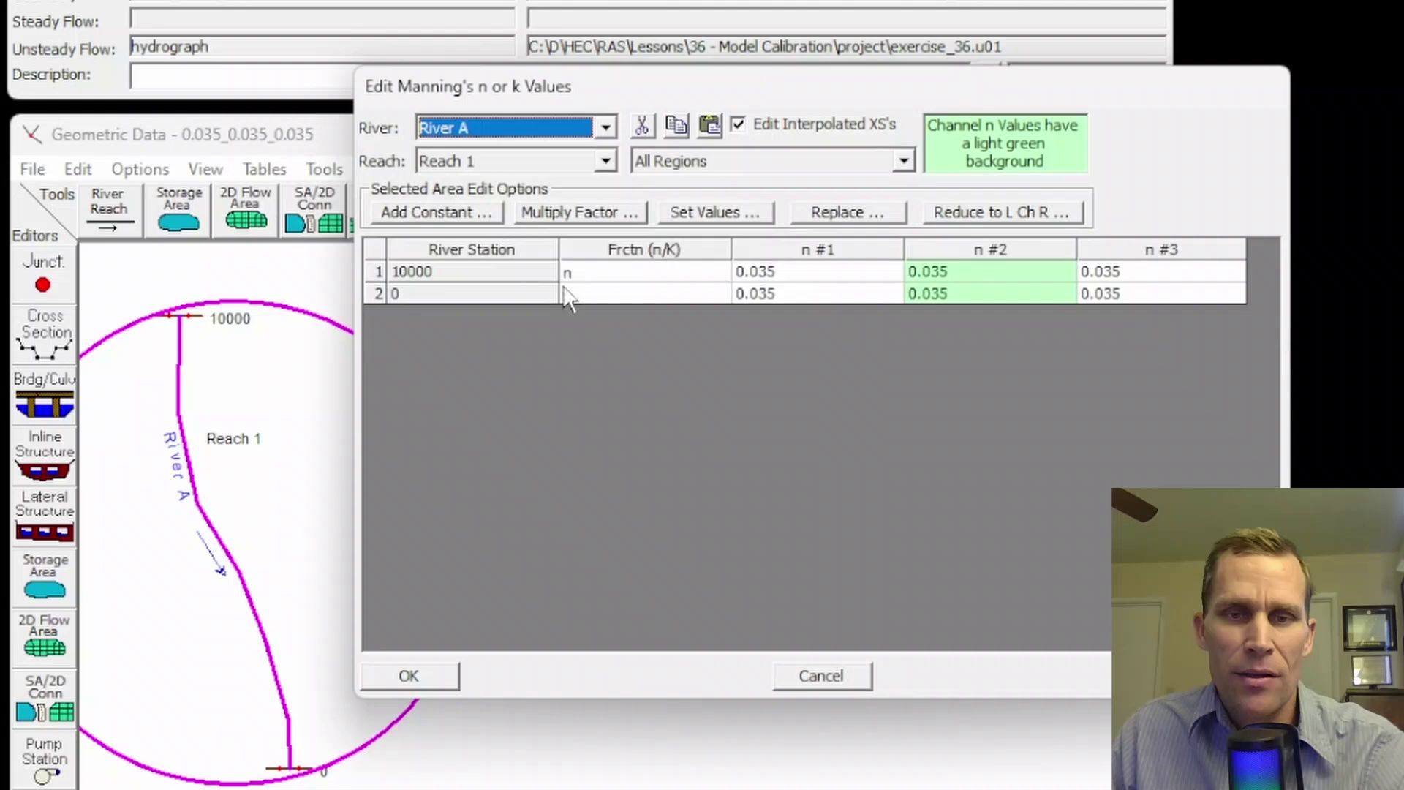
left_click_drag(923, 274, 924, 300)
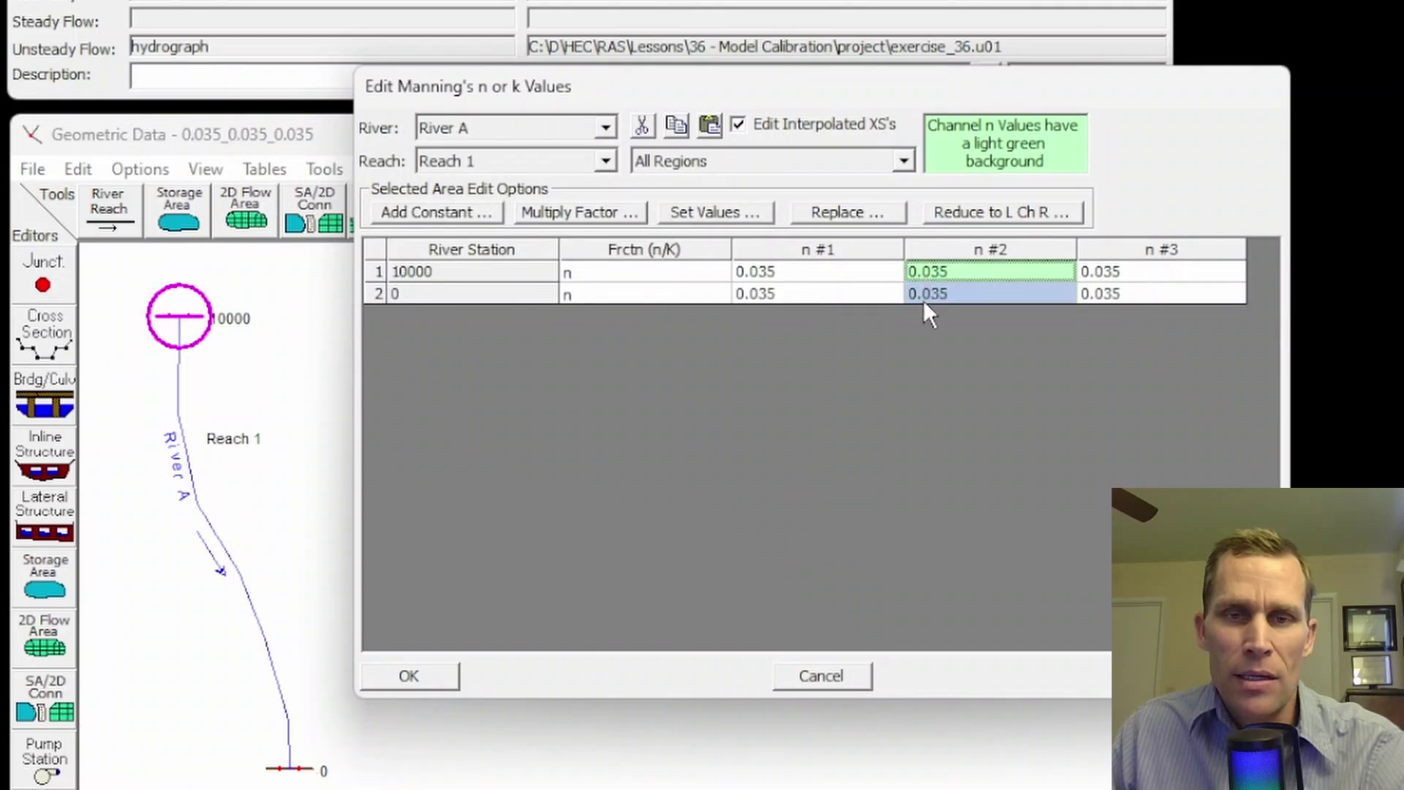
left_click(740, 214)
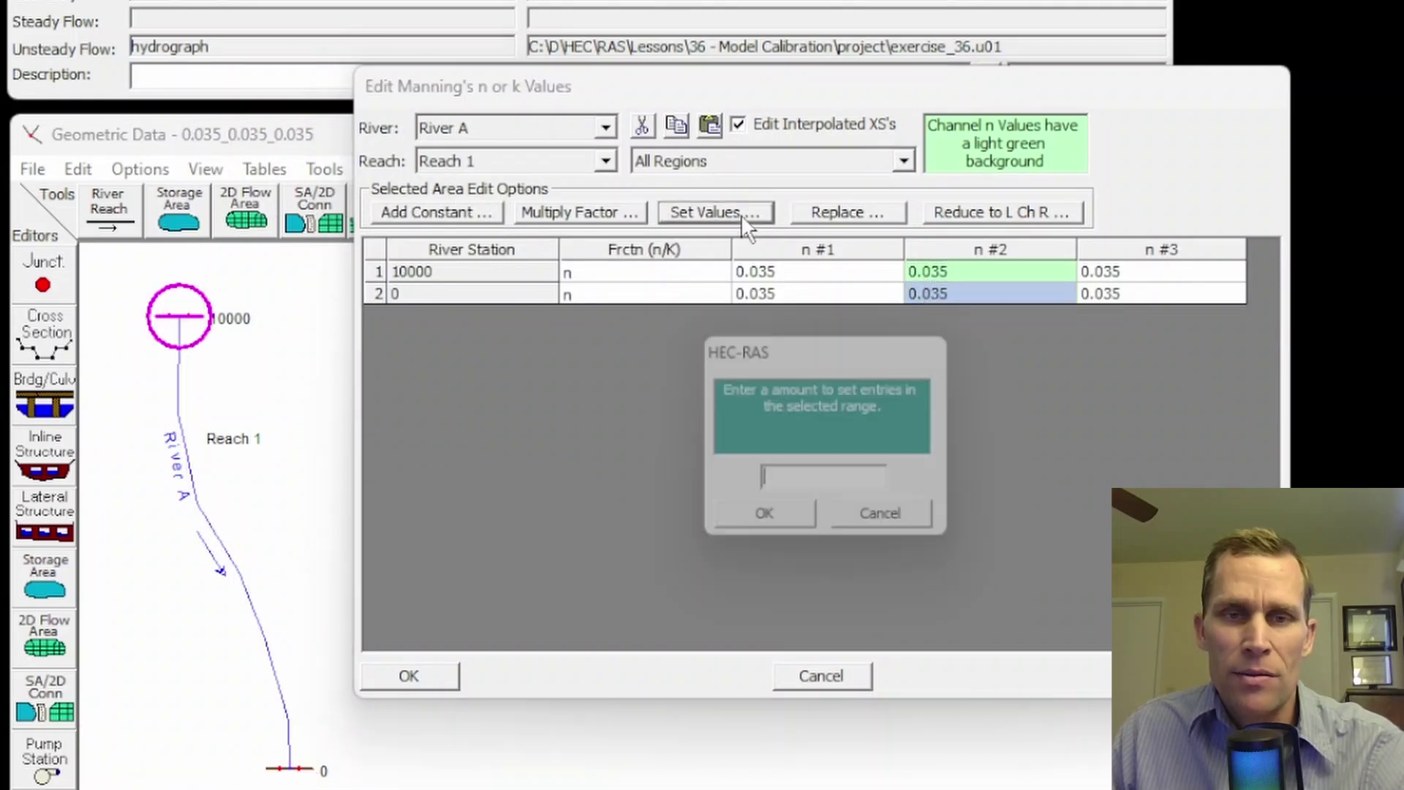
left_click(856, 519)
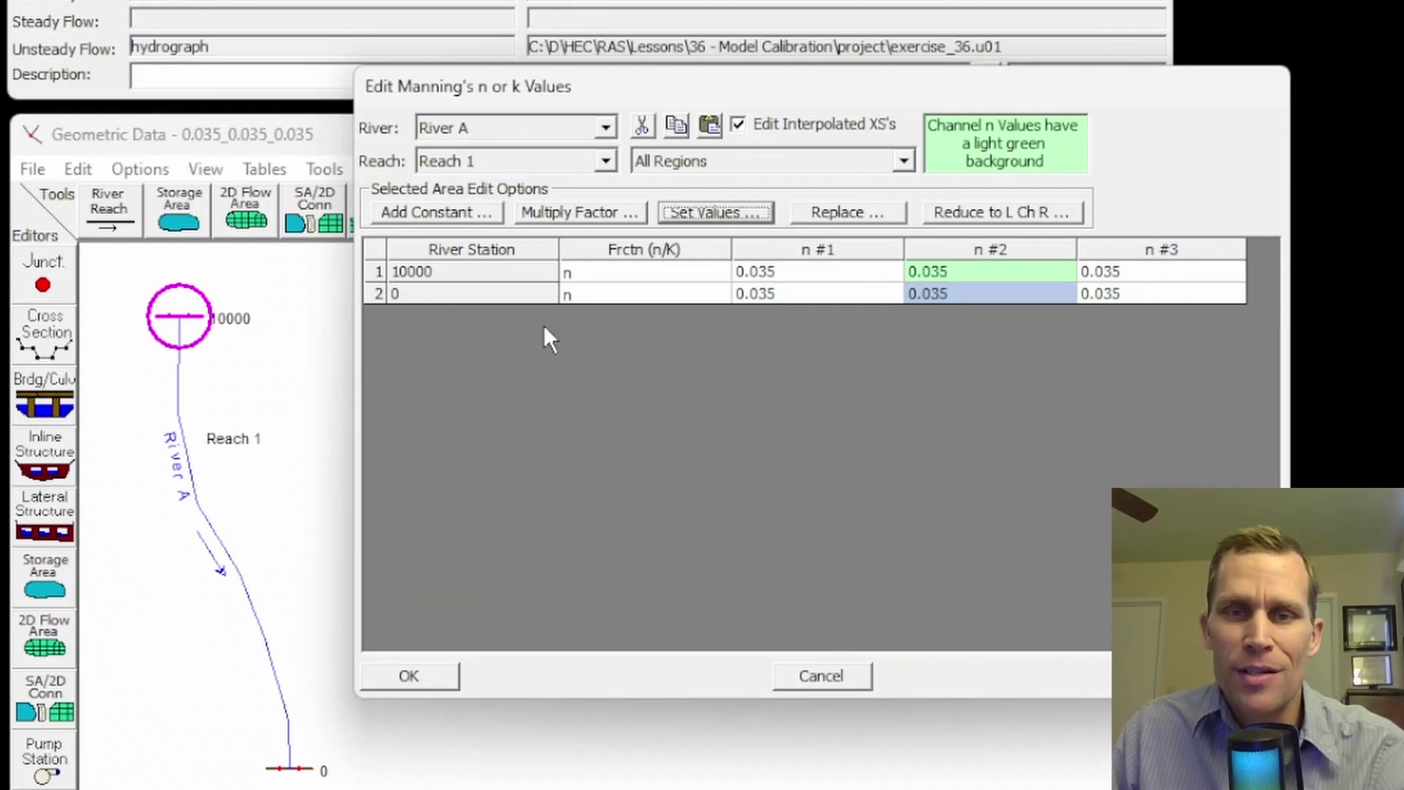
- Keep Reach 1, pick the downstream cross section, and close the table unedited at 0.035
left_click(606, 163)
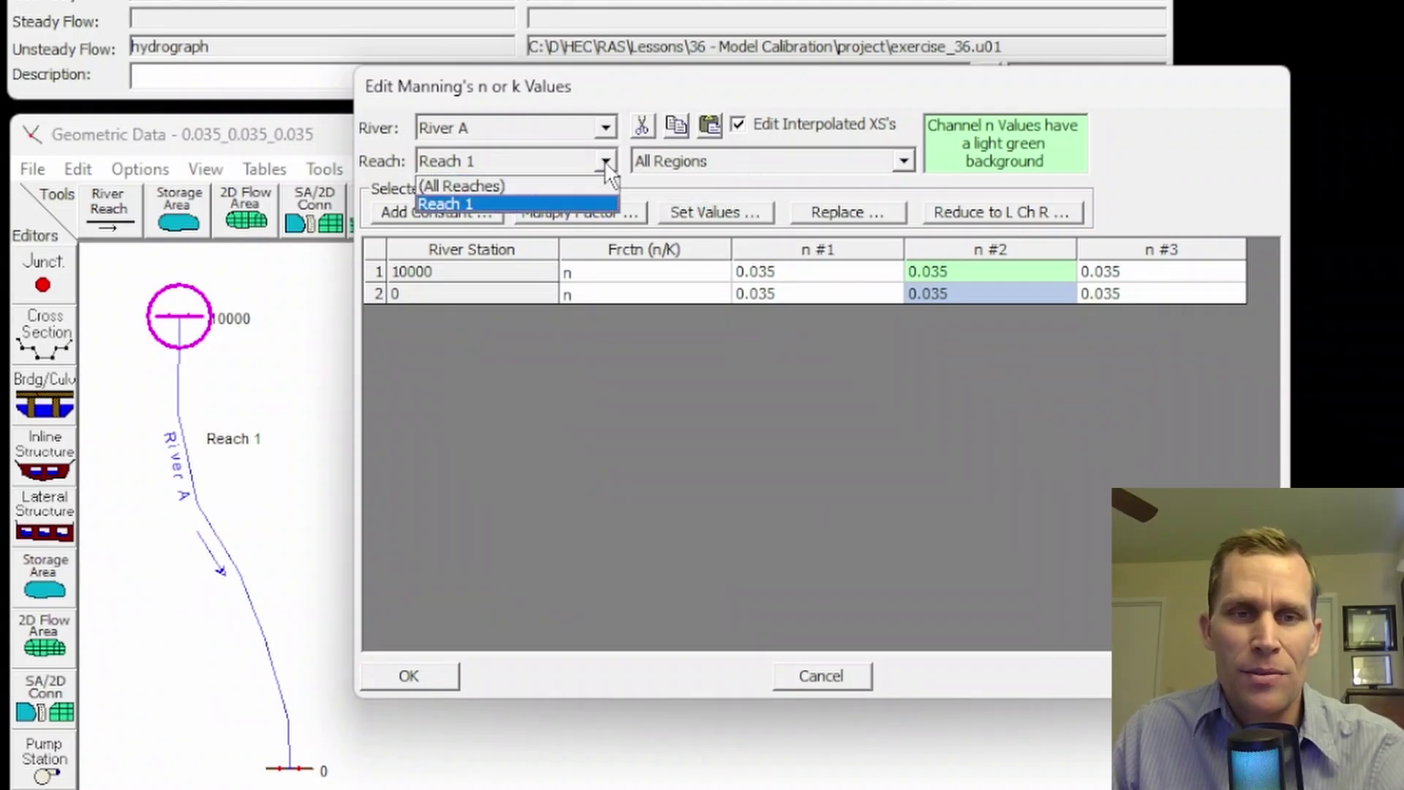
left_click(575, 199)
left_click(584, 358)
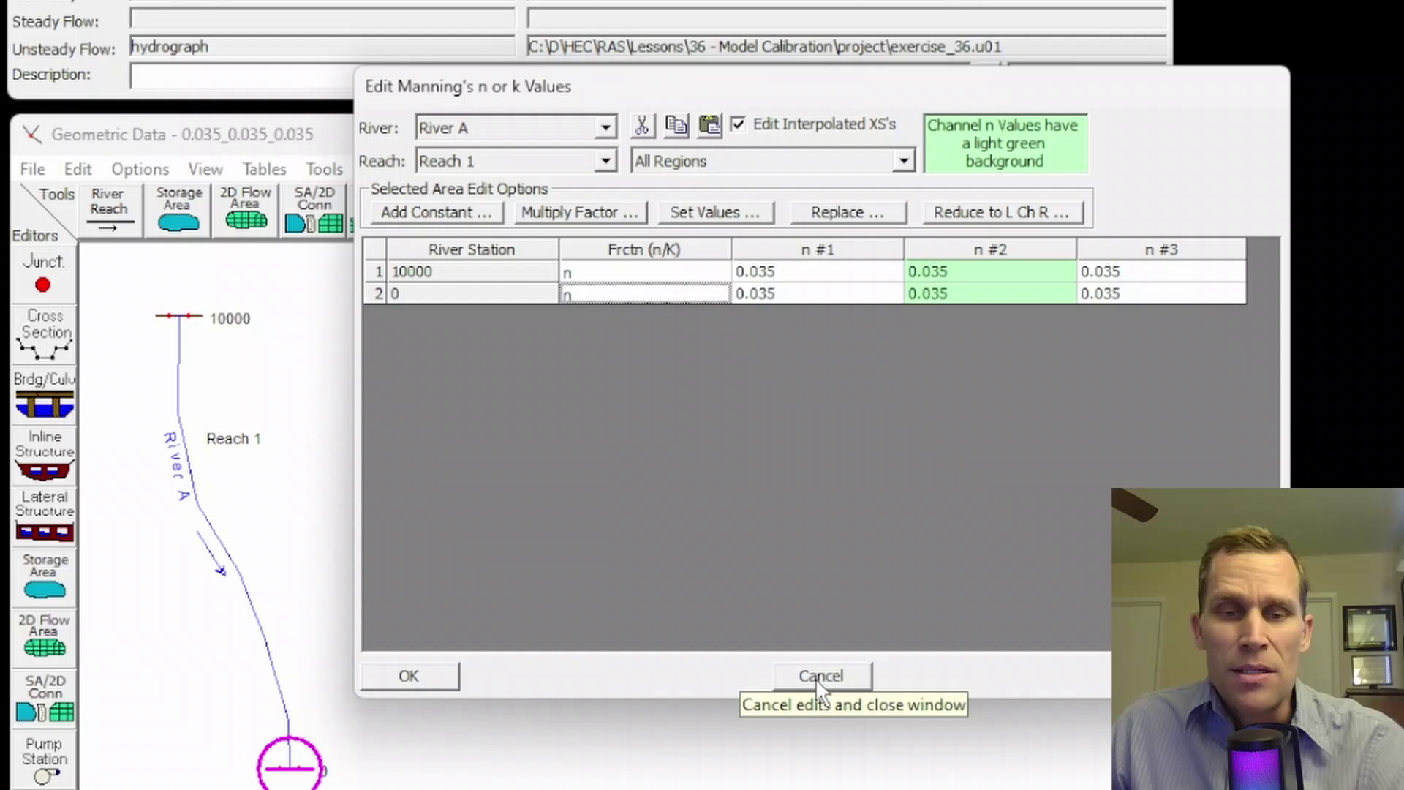
left_click(384, 678)
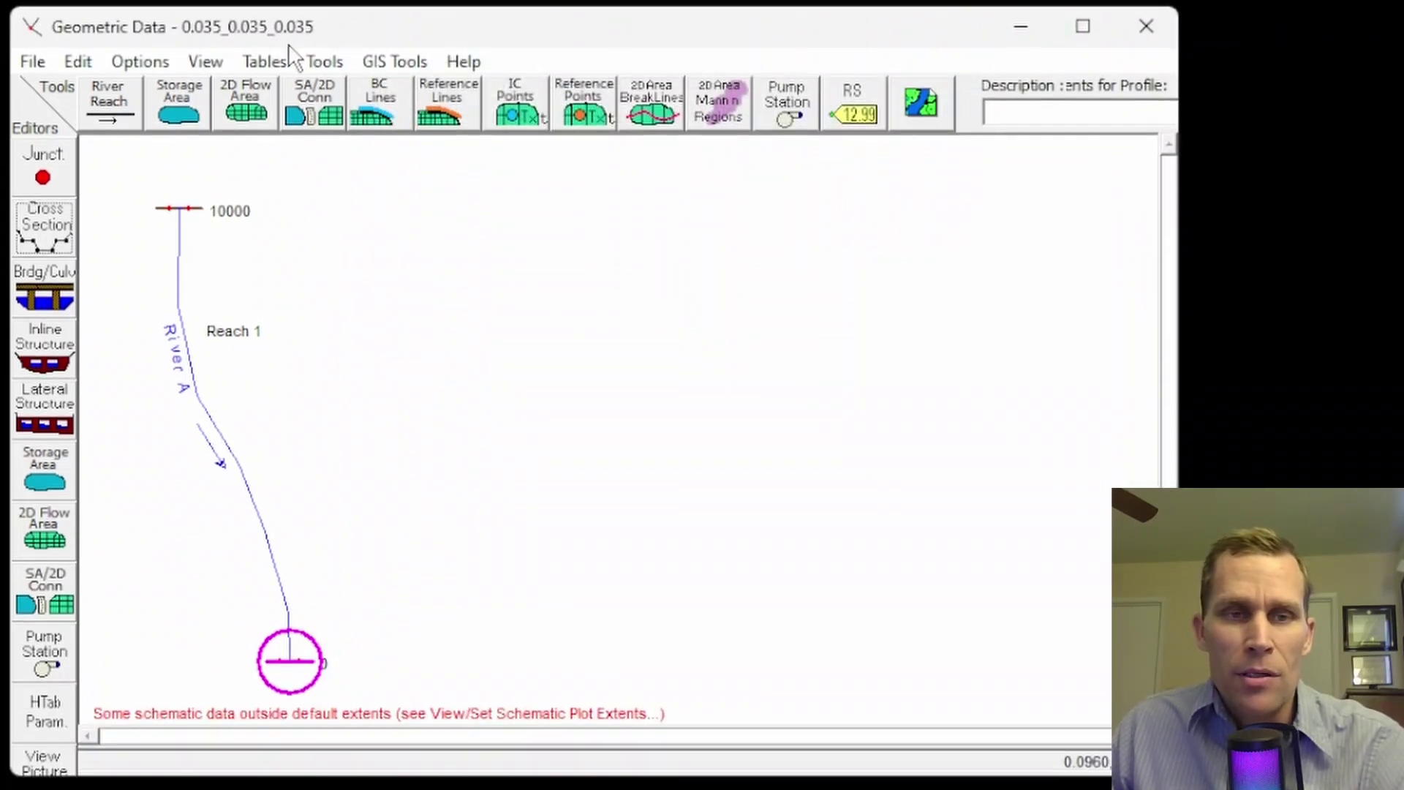
left_click(326, 64)
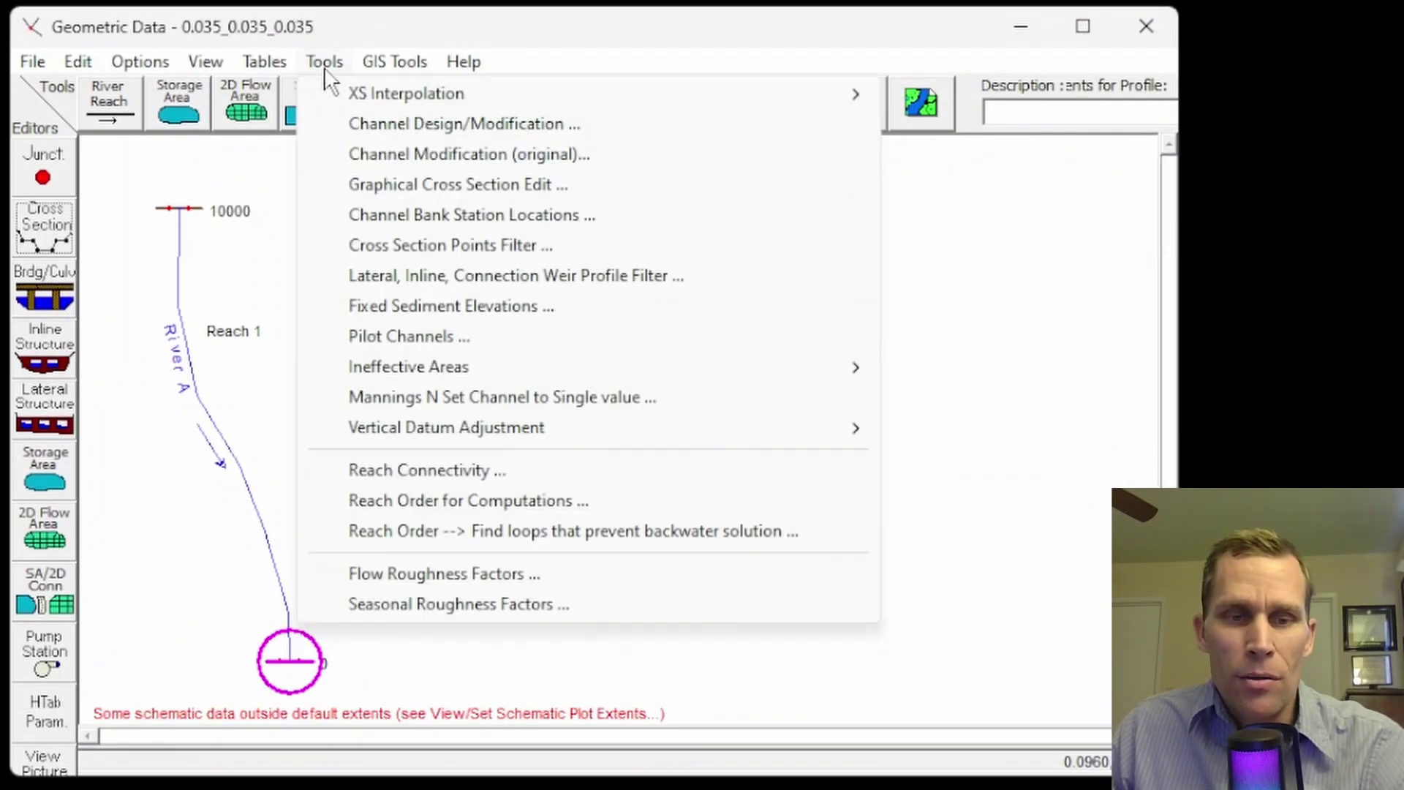
left_click(460, 575)
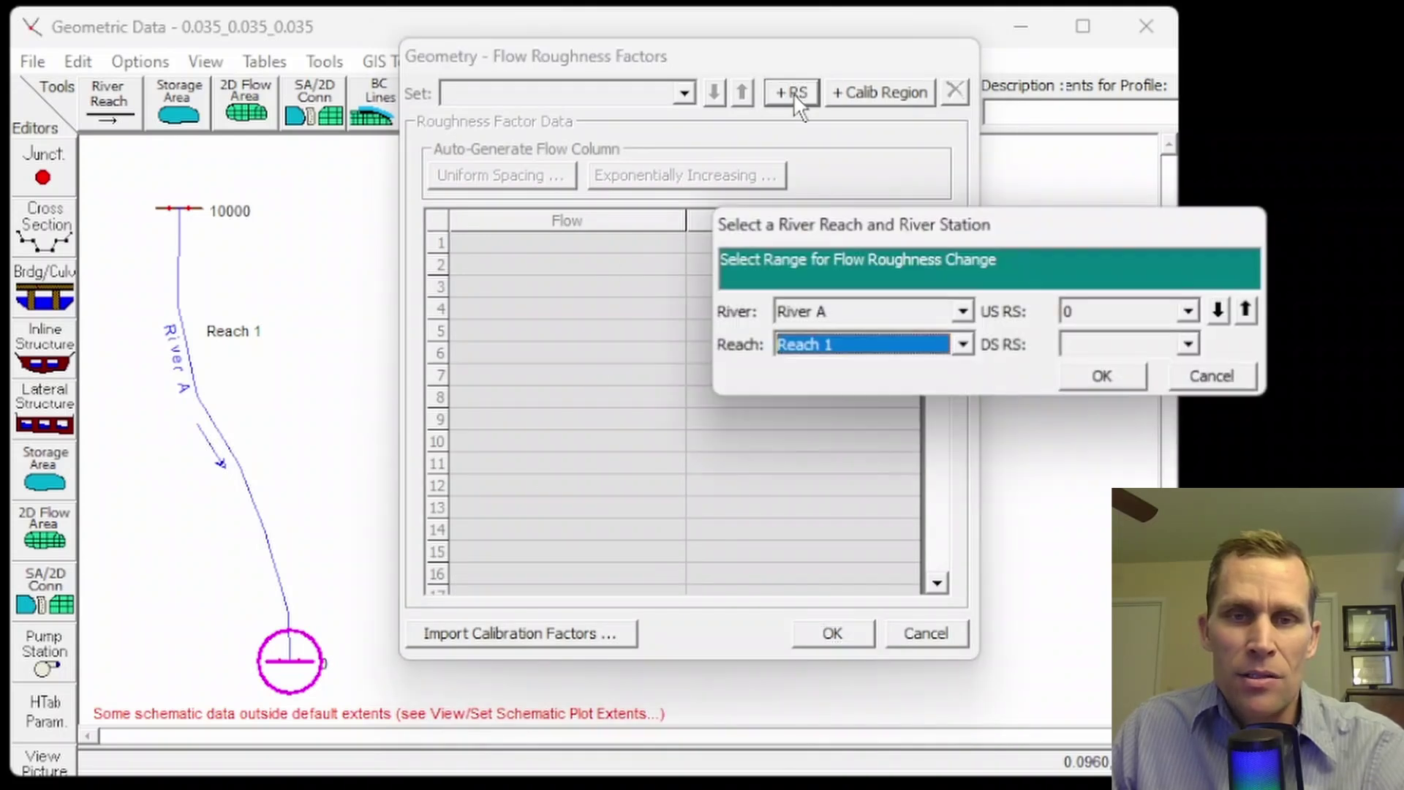
left_click(1179, 377)
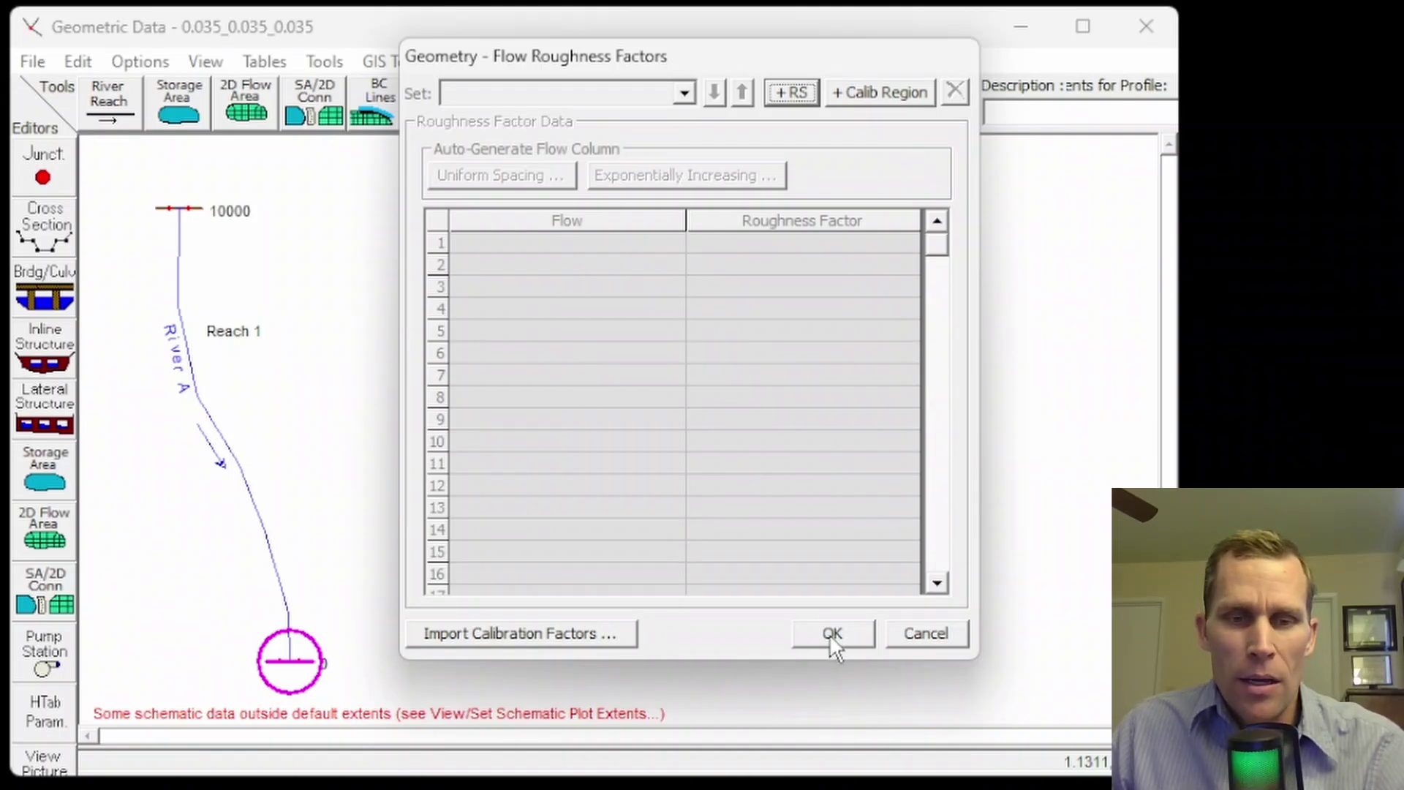
left_click(889, 633)
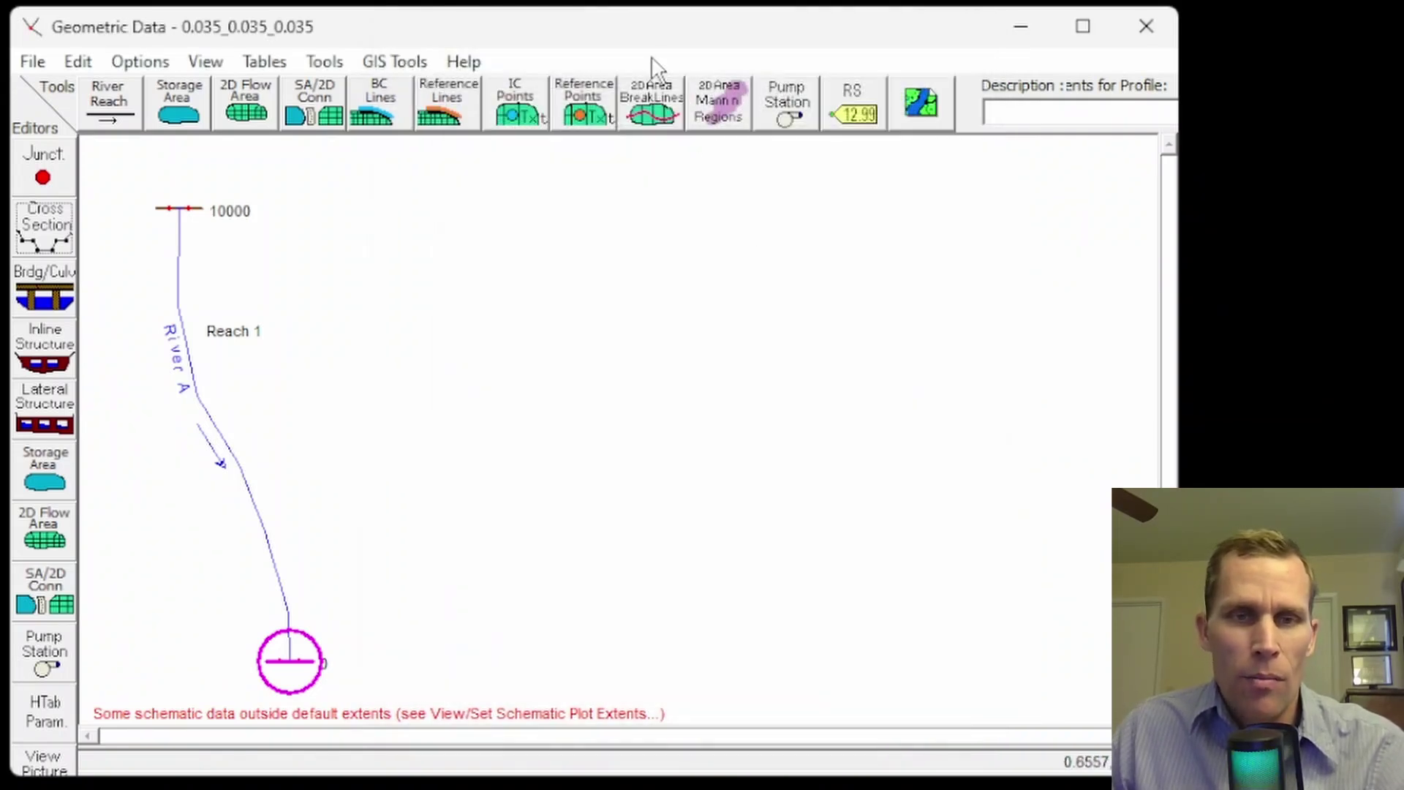
left_click(369, 65)
mouse_move(324, 64)
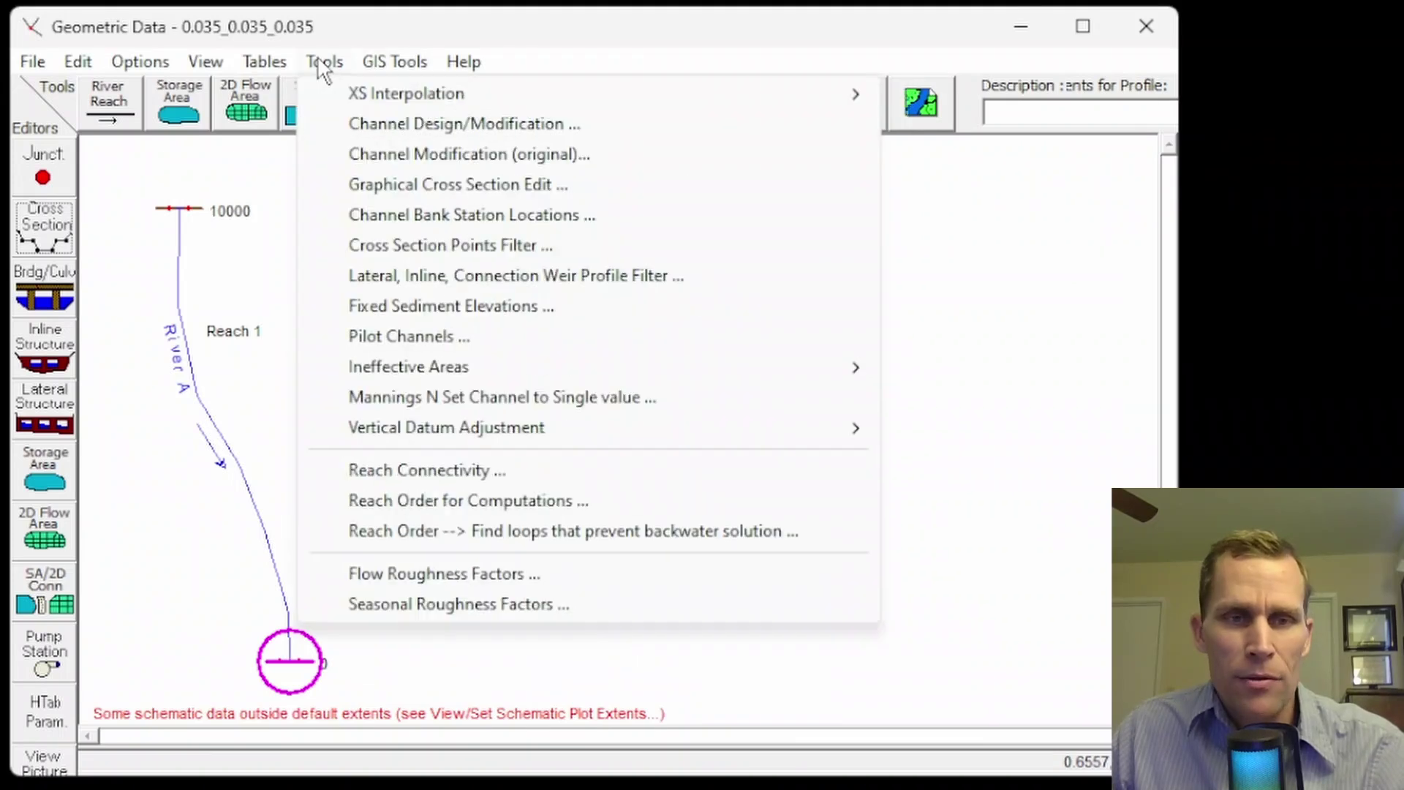
left_click(419, 605)
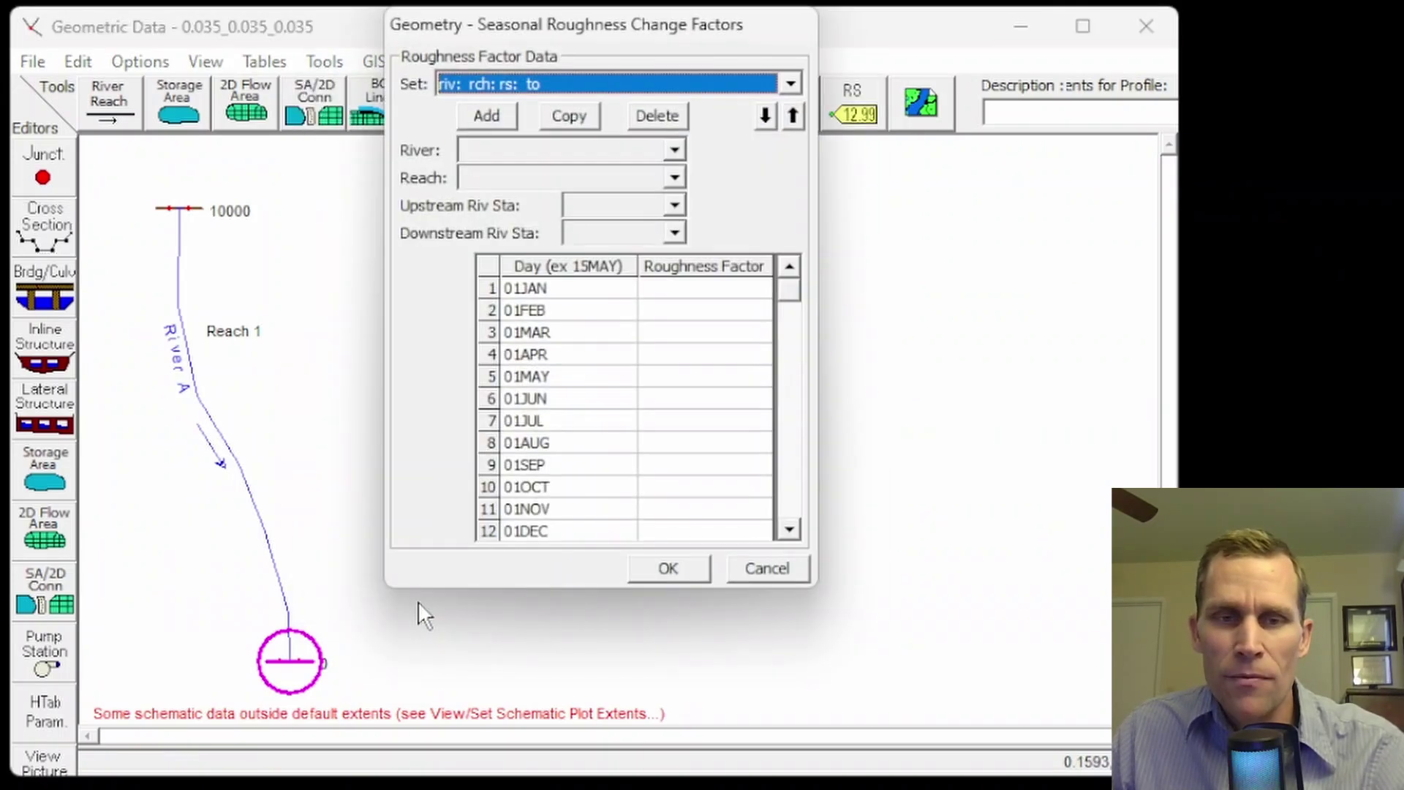
left_click_drag(680, 286, 691, 399)
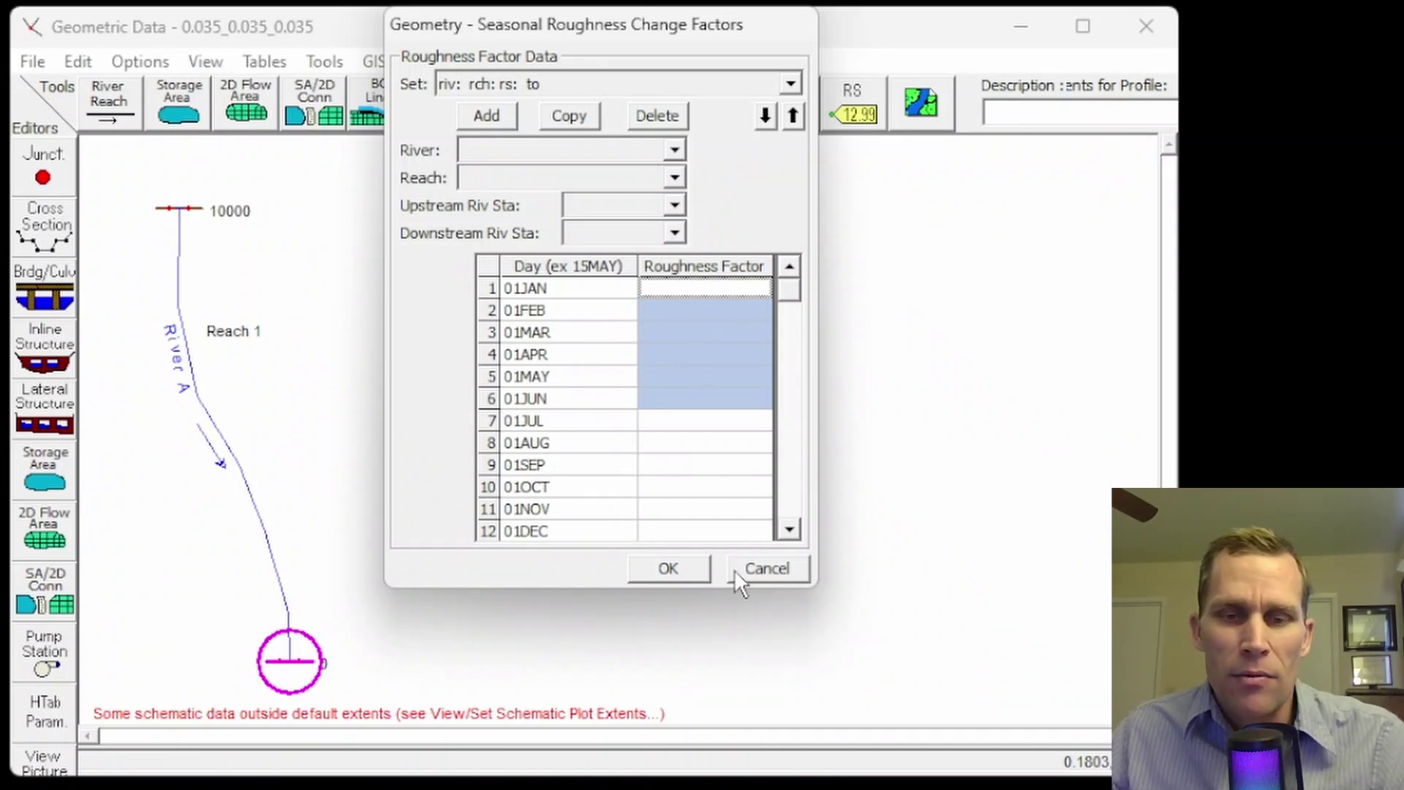
left_click(765, 570)
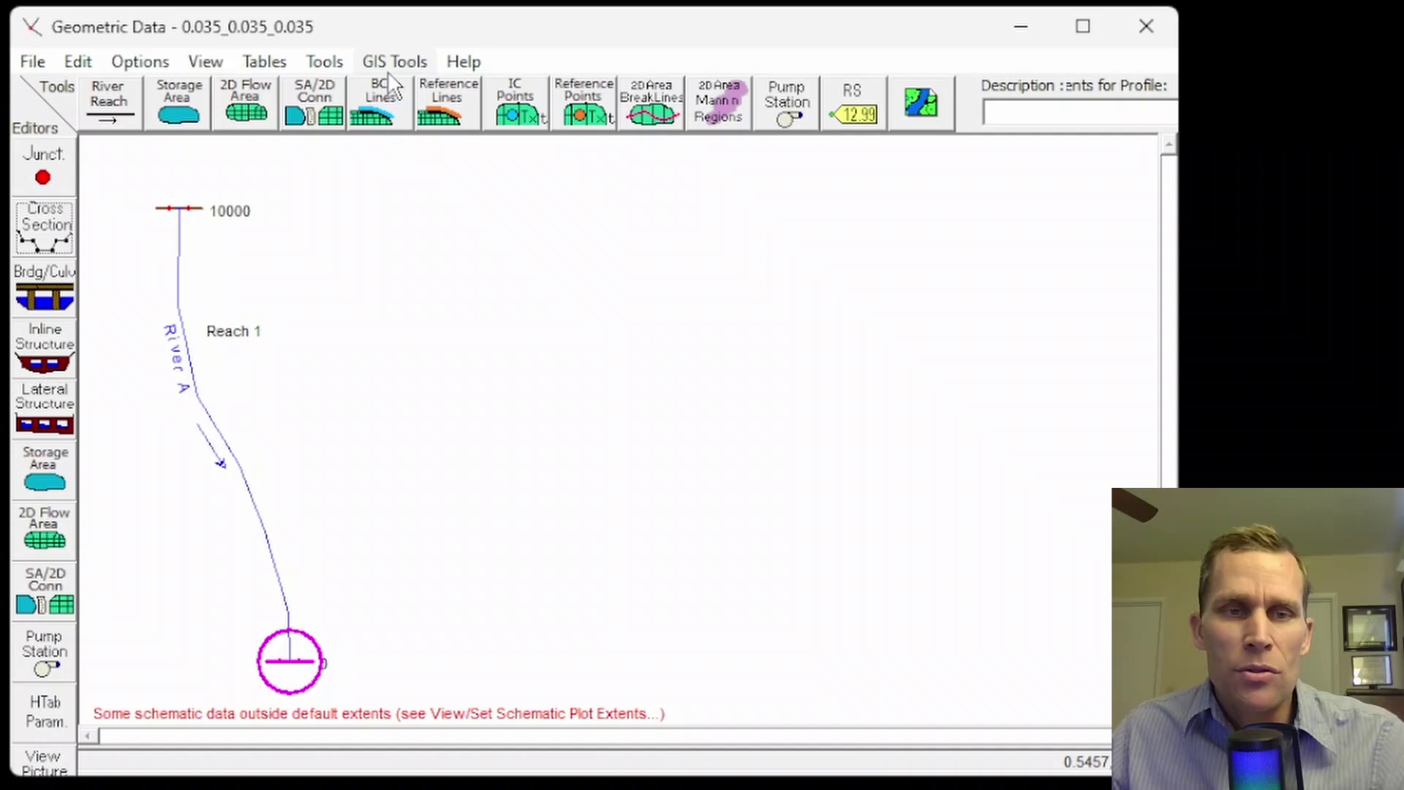
left_click(324, 61)
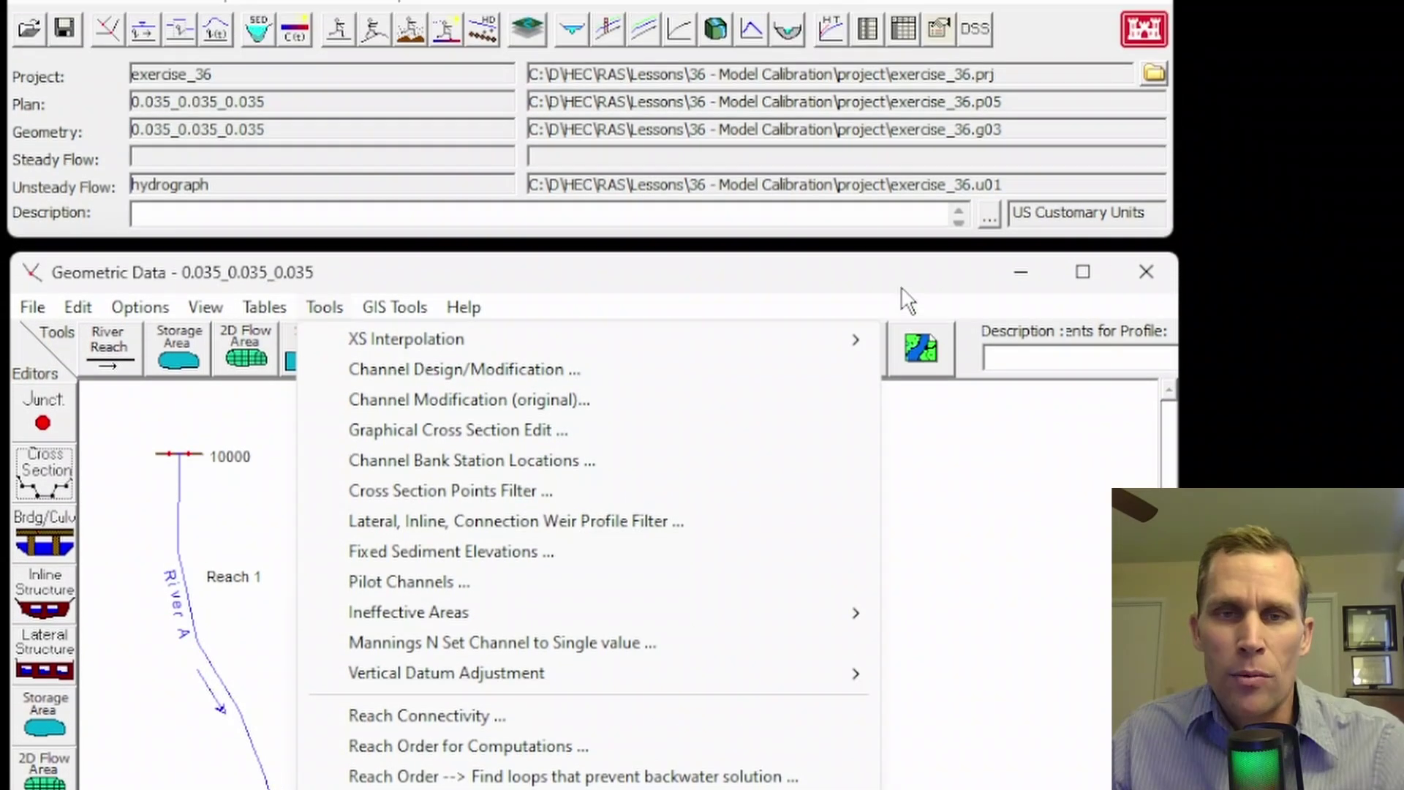
- Open Unsteady Flow Analysis and check that the Flow Roughness Factors are empty
left_click(371, 150)
left_click(372, 84)
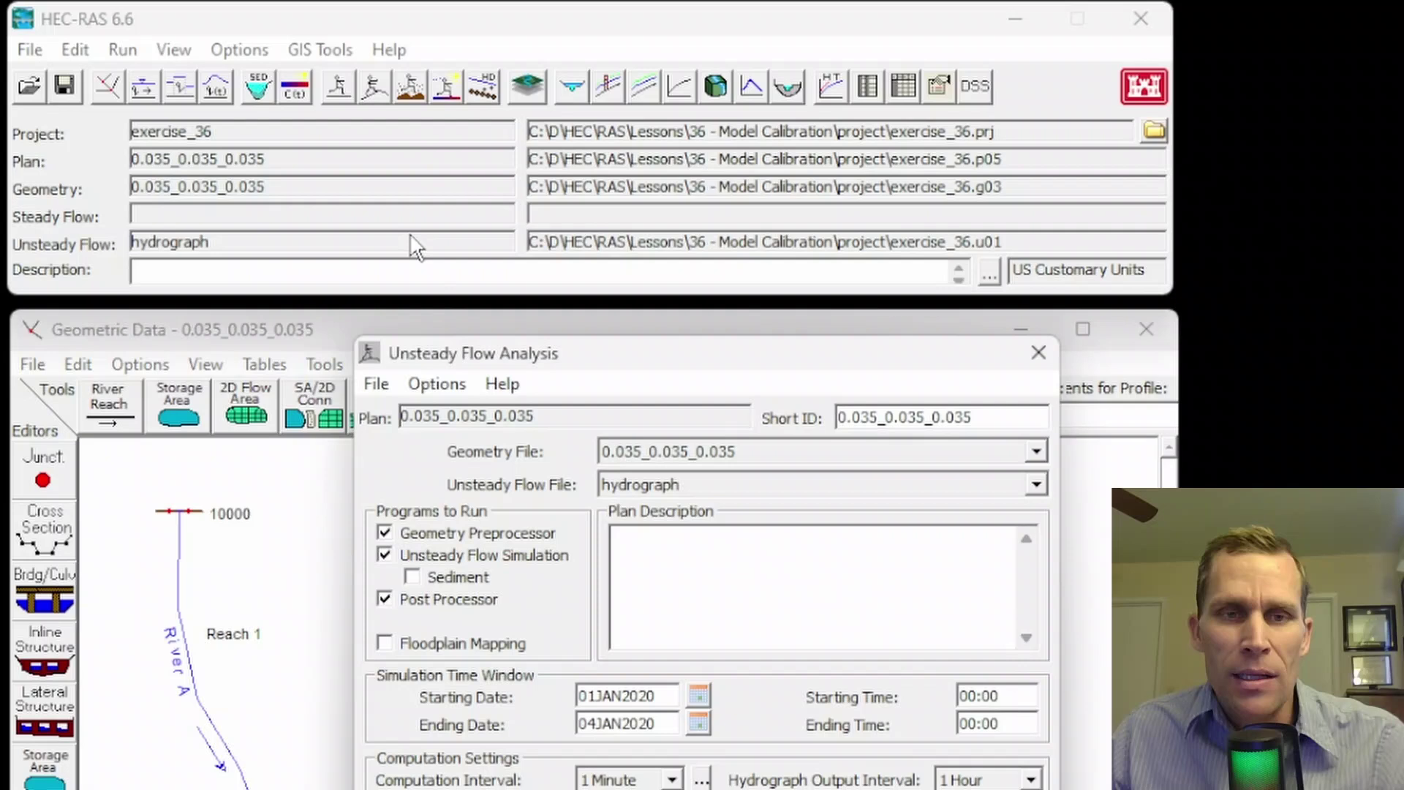
left_click(437, 379)
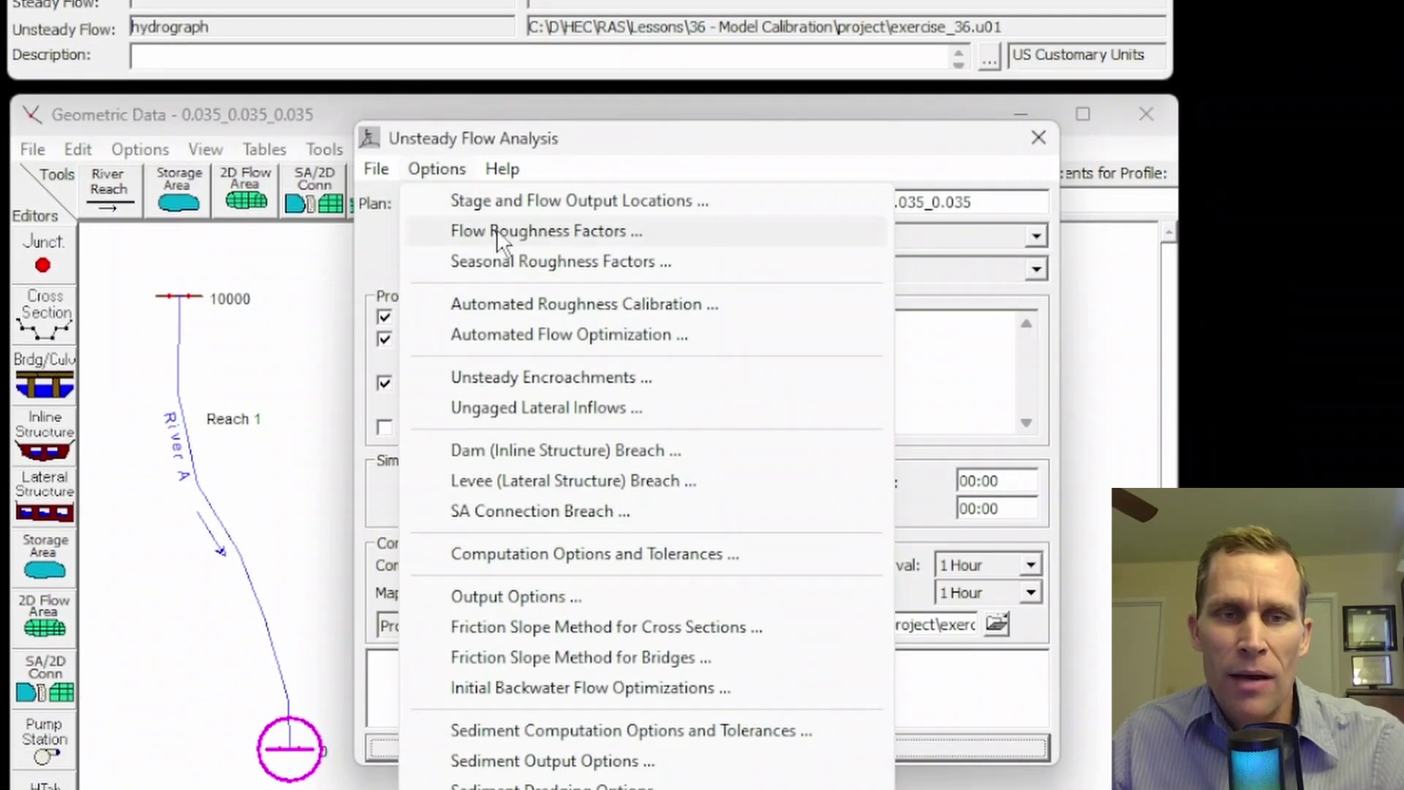
left_click(549, 231)
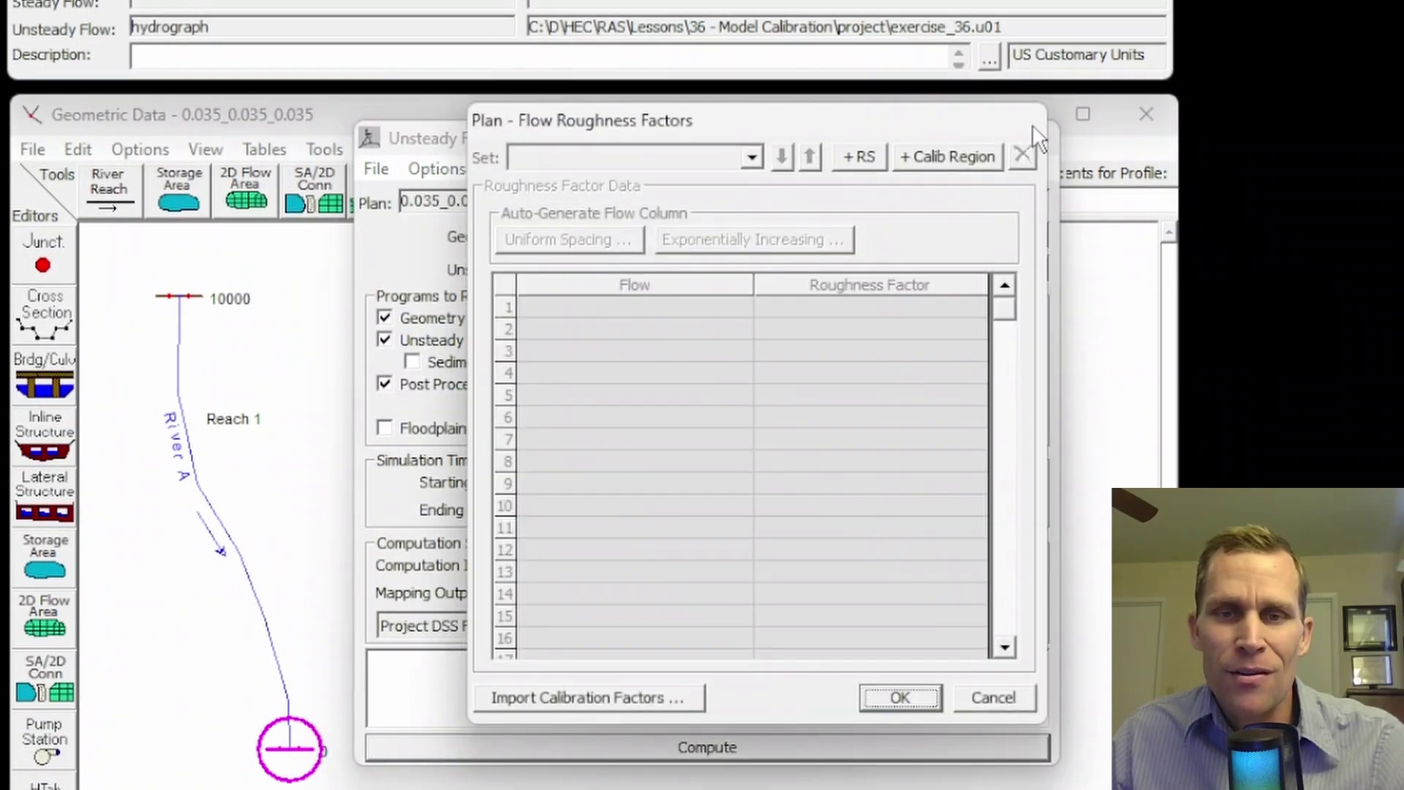
left_click(995, 691)
- Check that the Seasonal Roughness Factors are empty, then recheck the Flow Roughness Factors
left_click(438, 169)
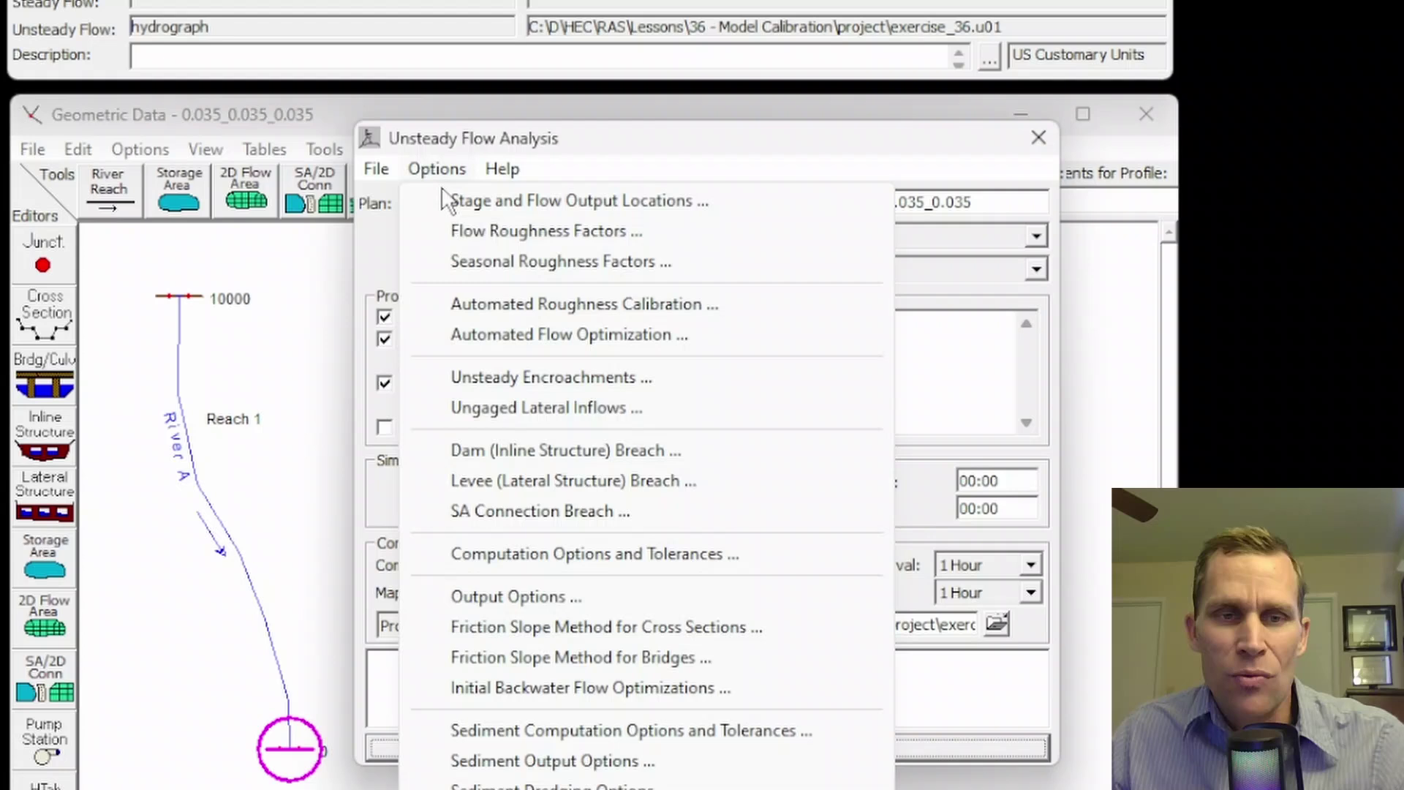
left_click(502, 270)
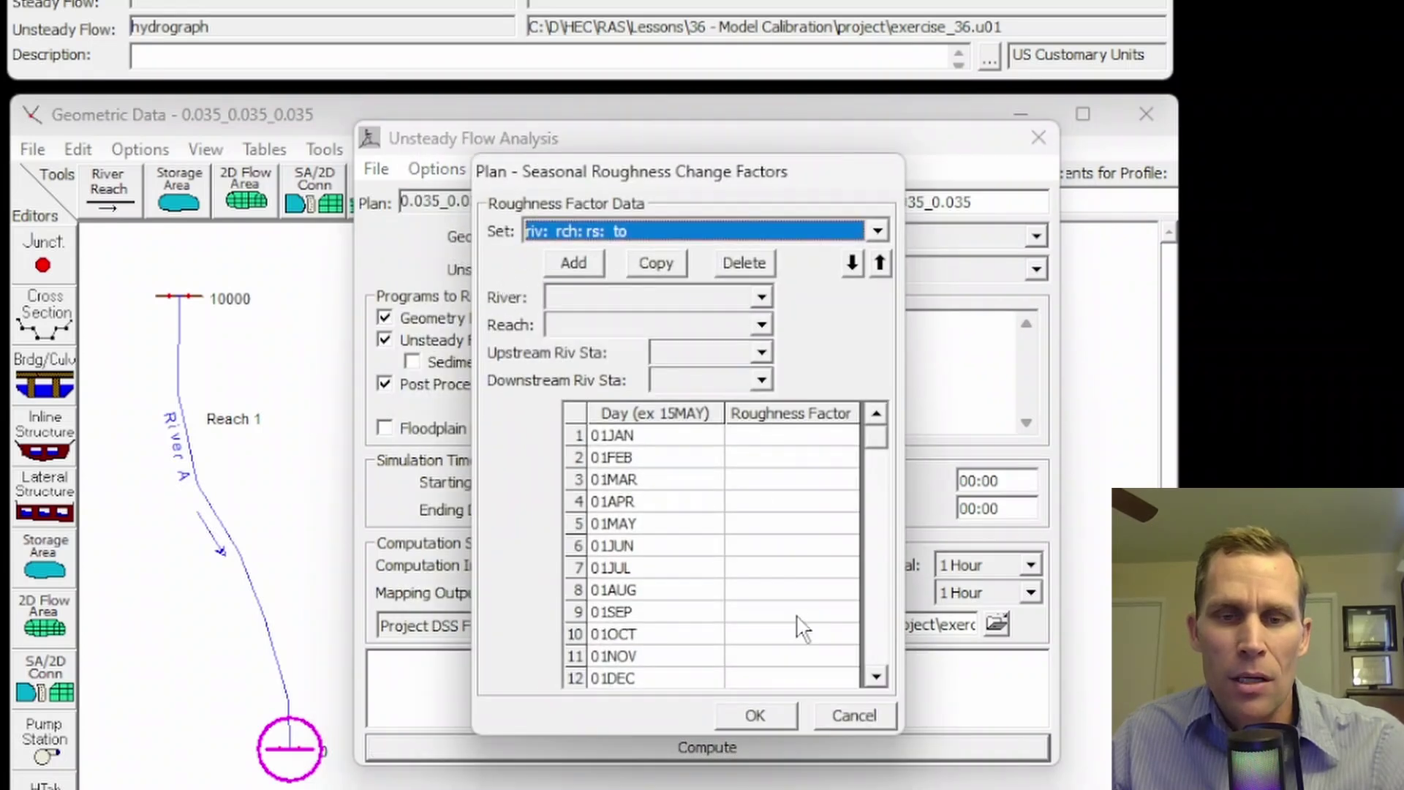
left_click(756, 714)
left_click(439, 159)
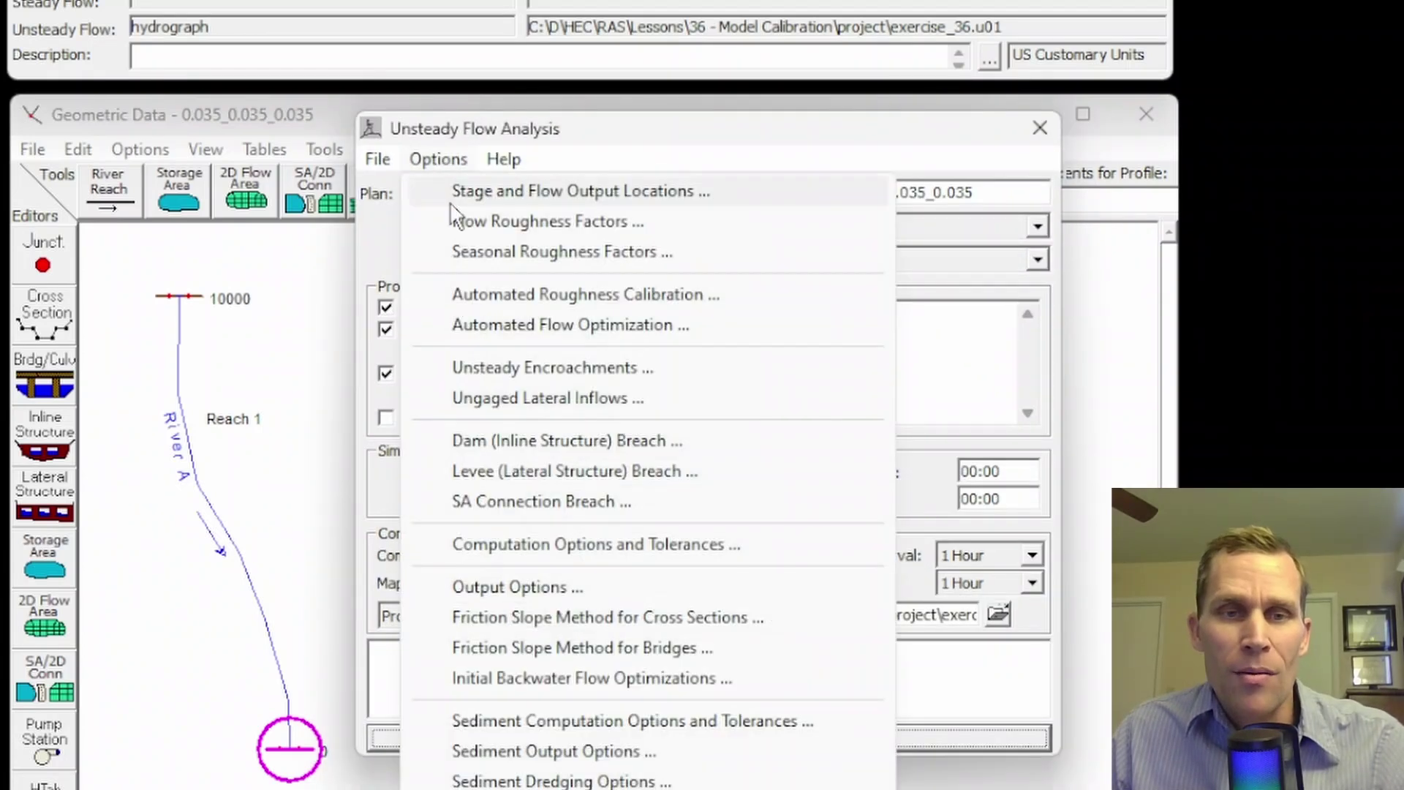
left_click(484, 226)
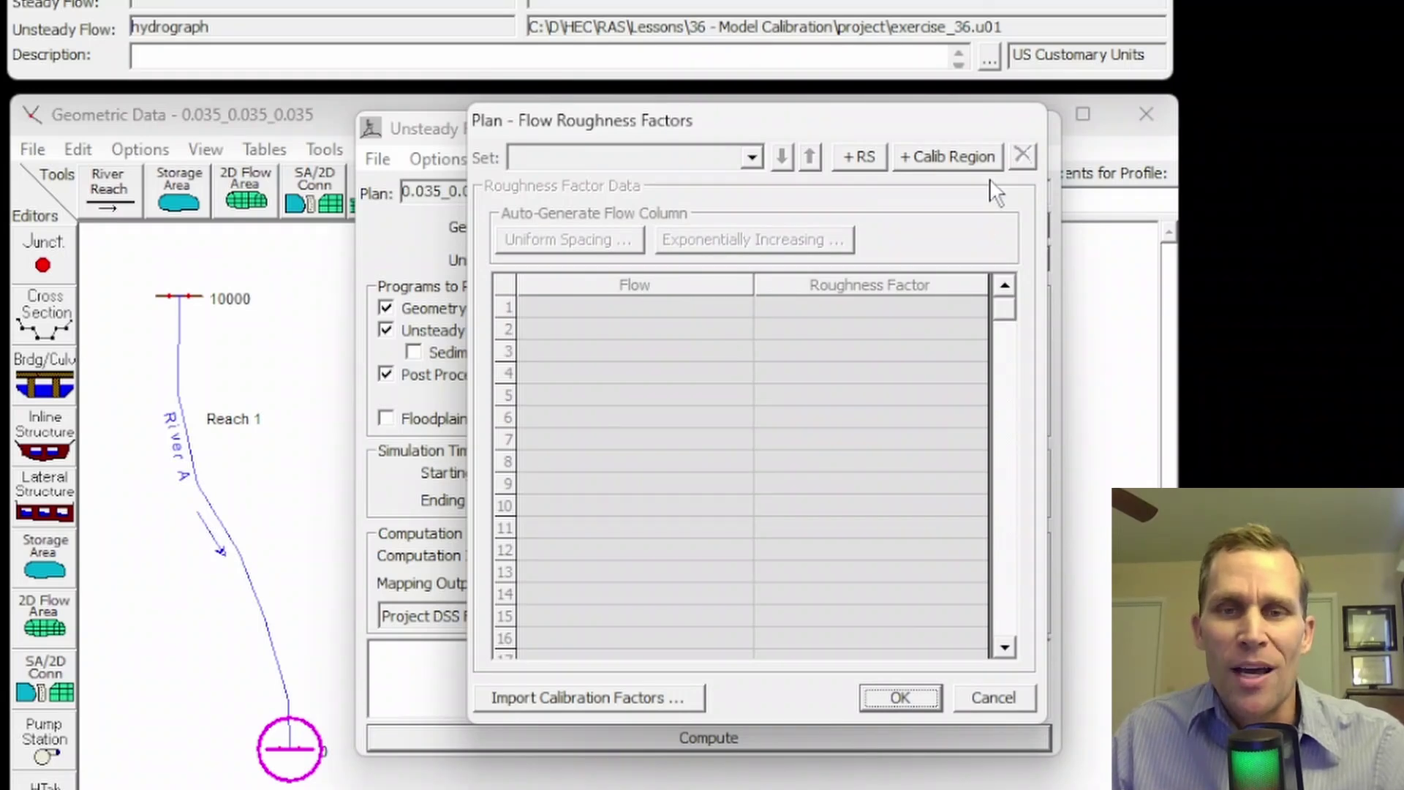
left_click(1011, 700)
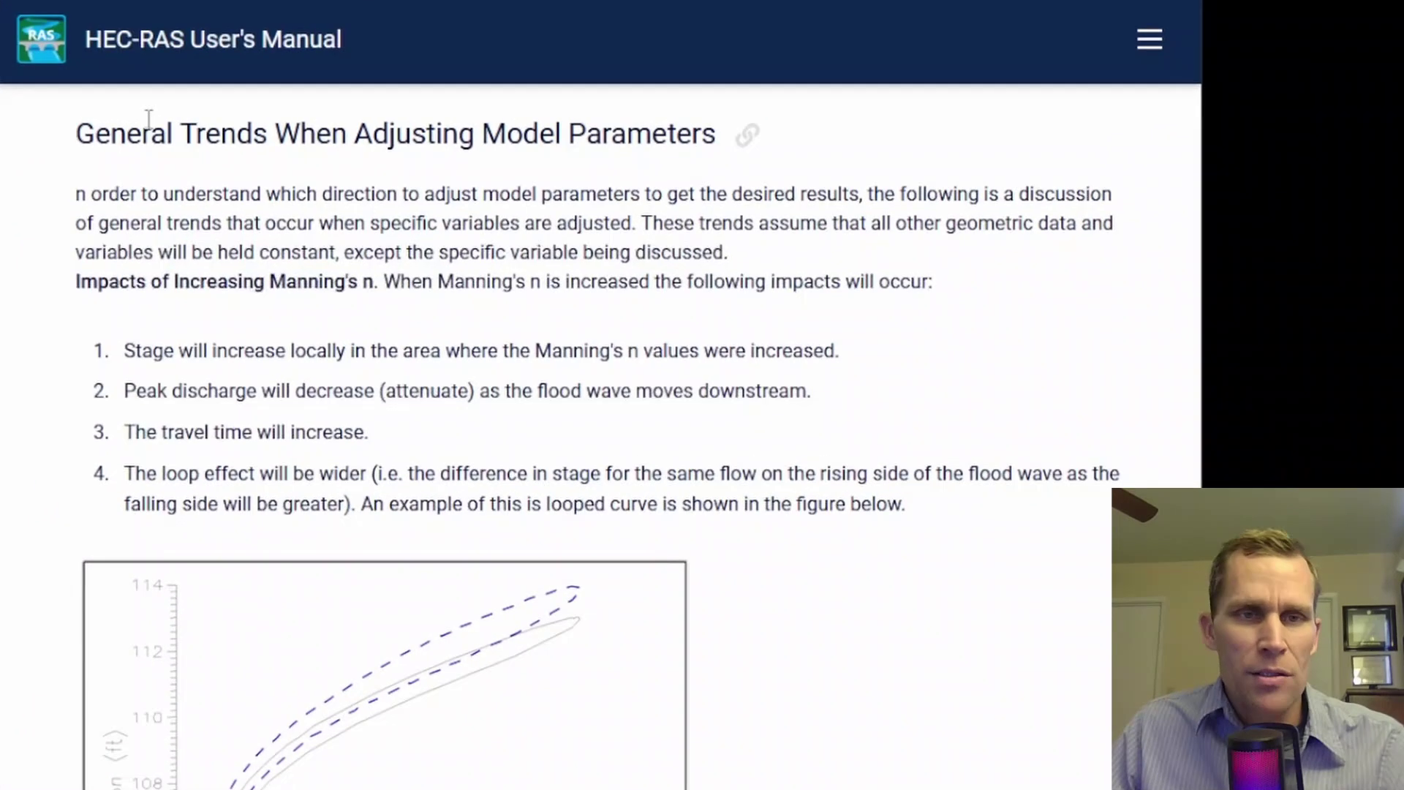
- Highlight the increased Manning's n impacts: higher local stage, lower peak, longer travel, wider loop
left_click_drag(196, 134, 651, 156)
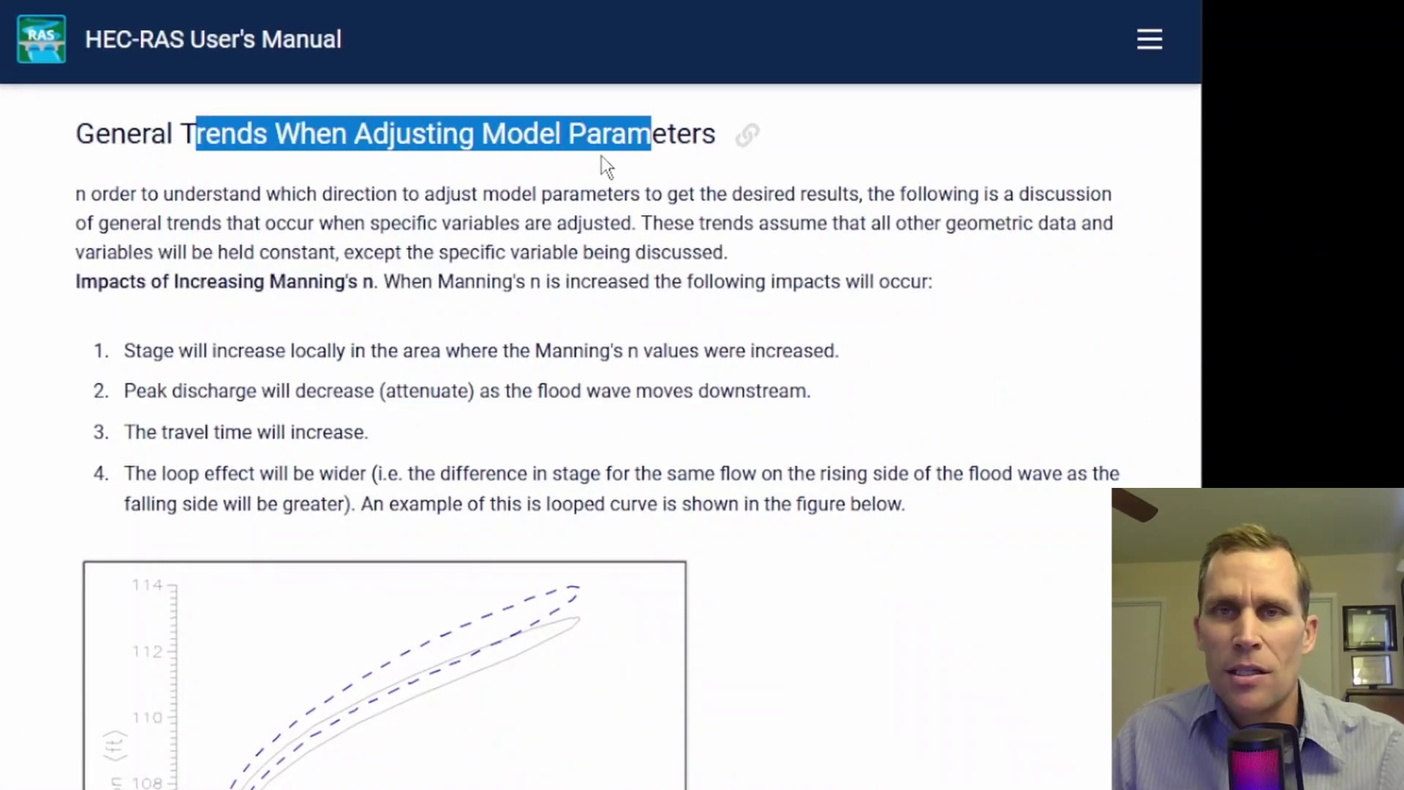
left_click(135, 323)
left_click_drag(79, 281, 384, 293)
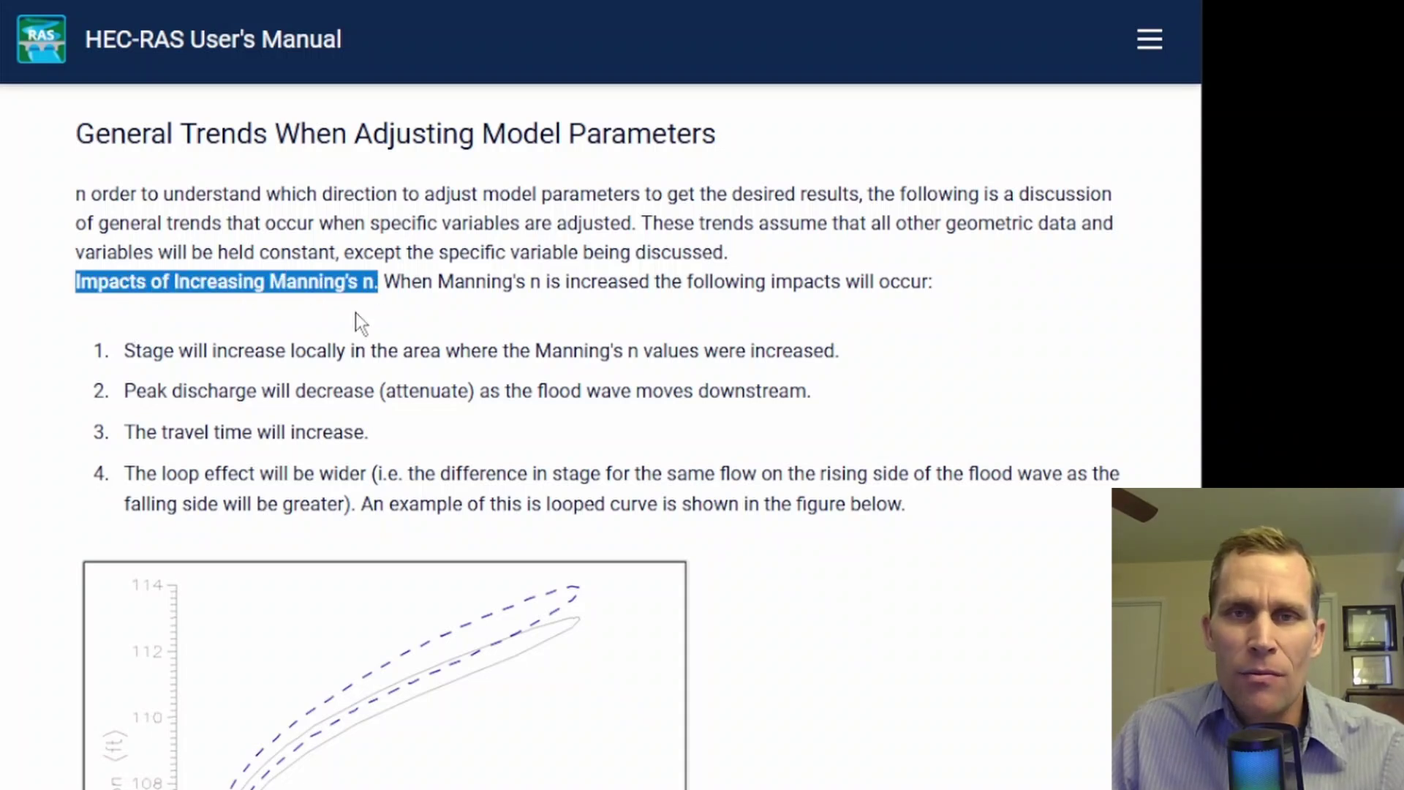
left_click(353, 311)
left_click_drag(256, 282, 381, 293)
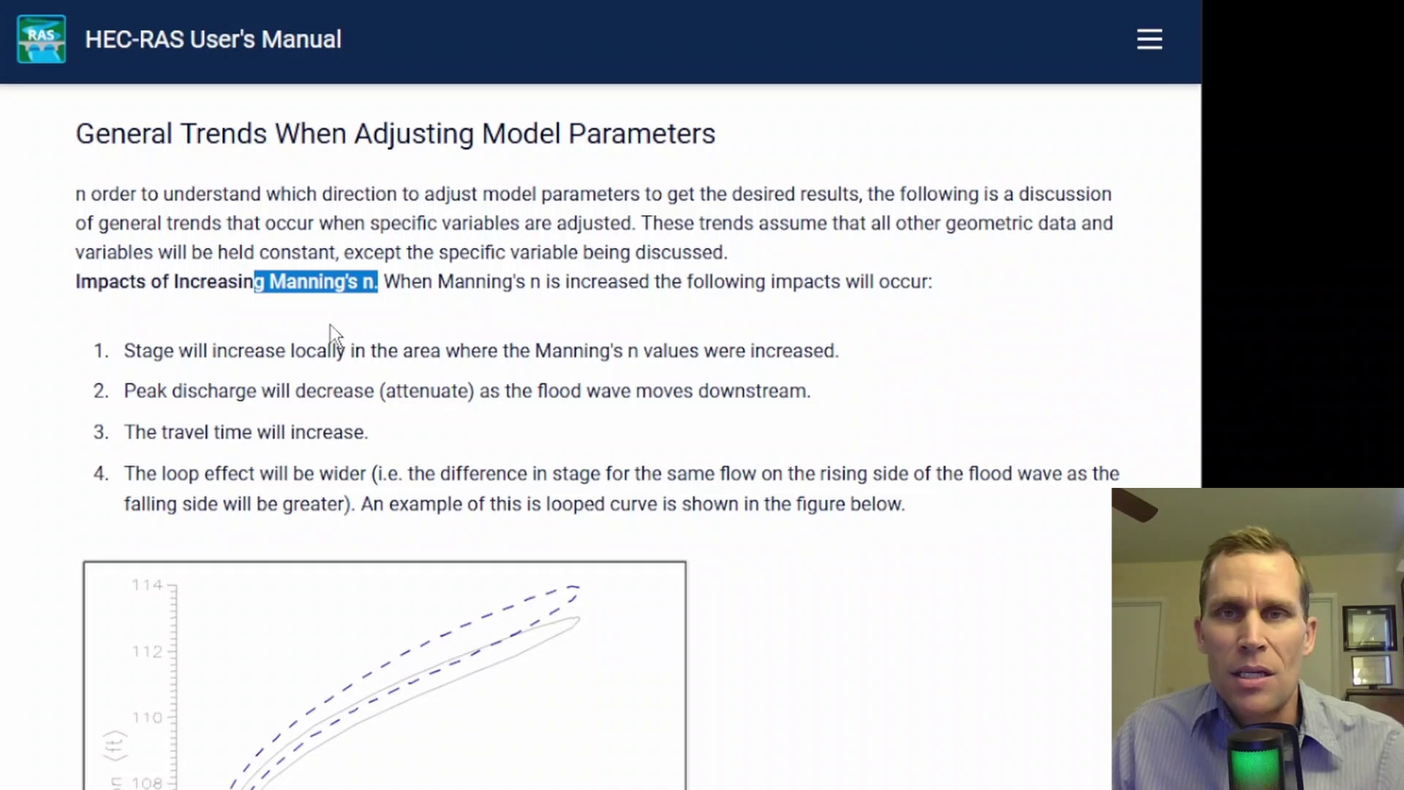
left_click_drag(126, 350, 336, 358)
left_click_drag(126, 392, 384, 393)
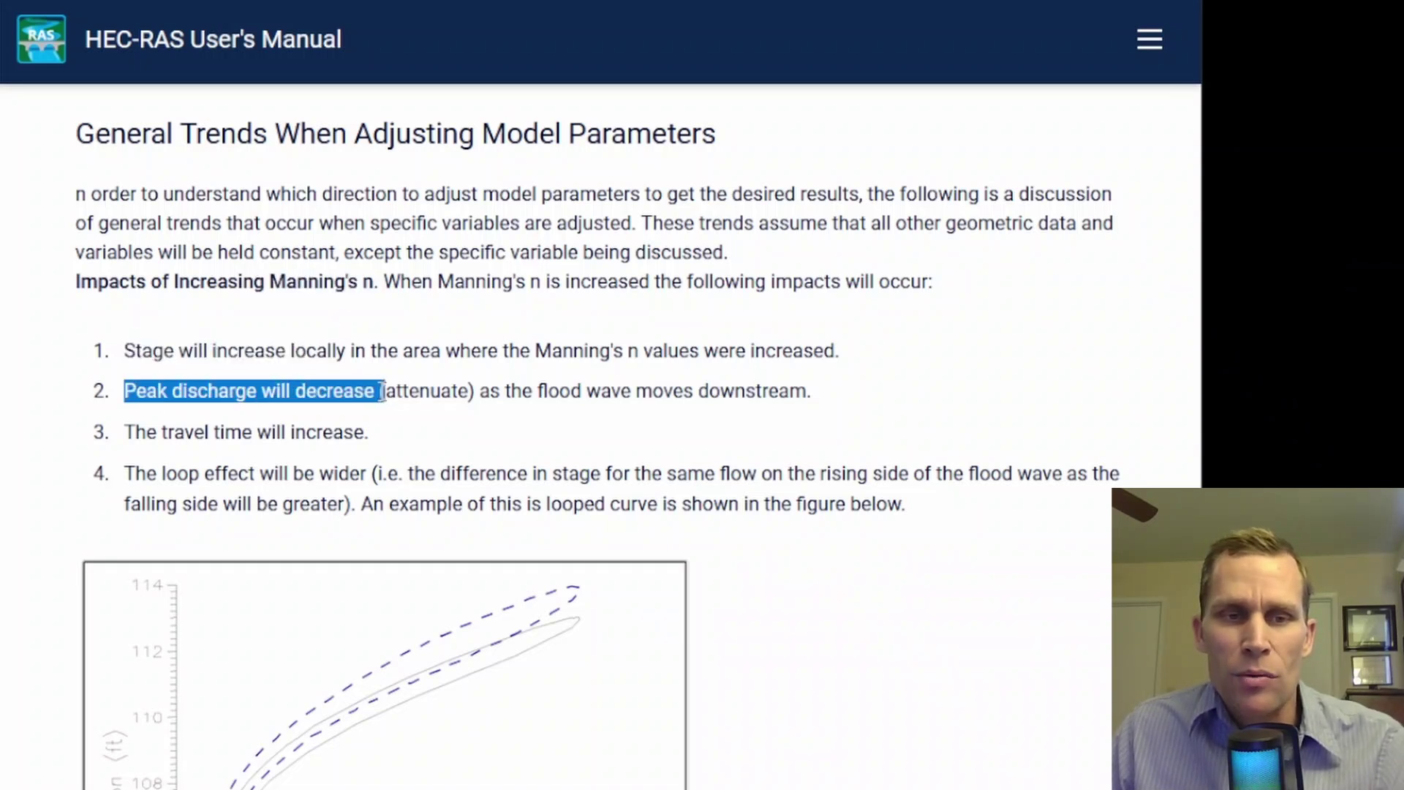
left_click(134, 439)
left_click_drag(134, 439, 353, 451)
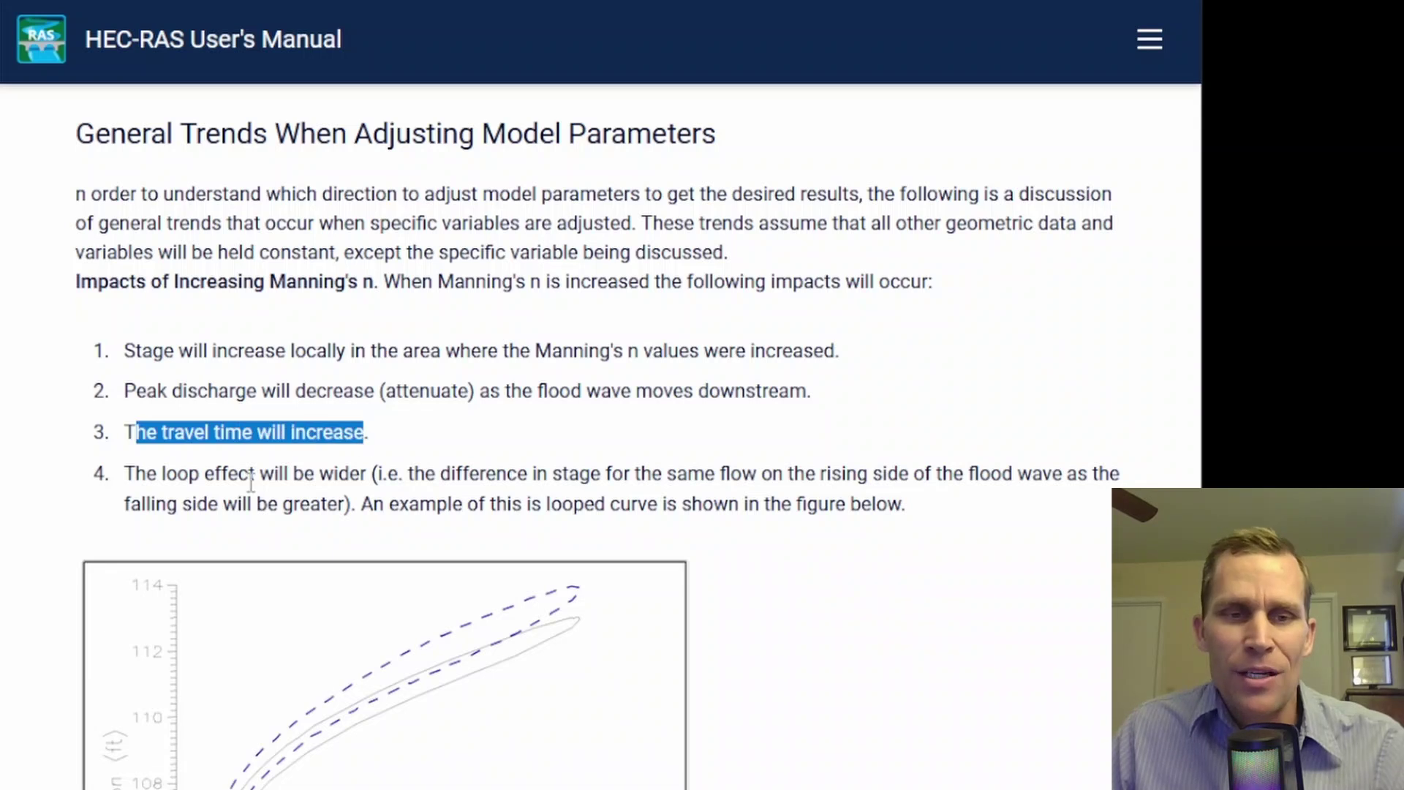
left_click_drag(126, 474, 361, 475)
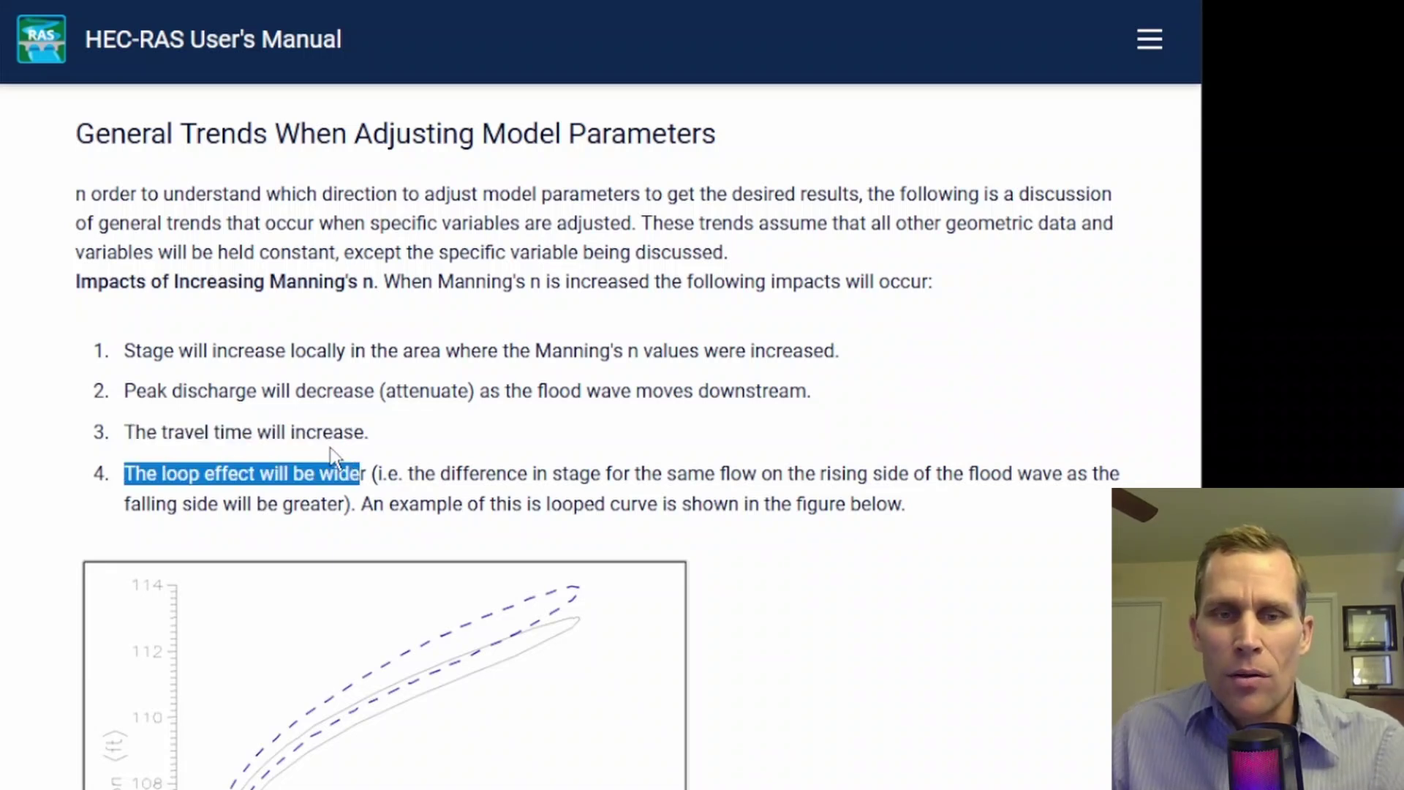
- Highlight the increased storage impacts: lower peak discharge, longer travel time, extended hydrograph tail
scroll(333, 453, "down", 3)
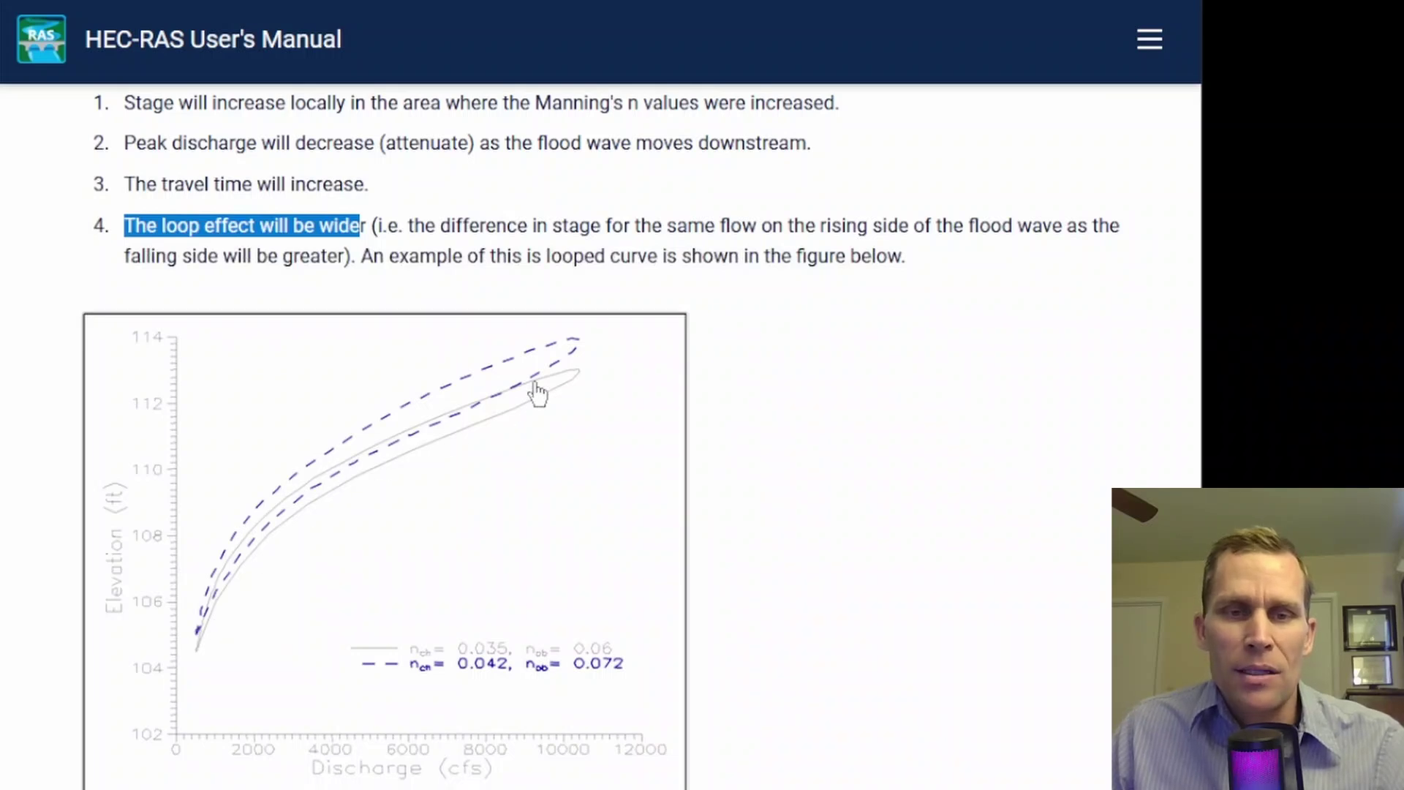
scroll(69, 636, "down", 8)
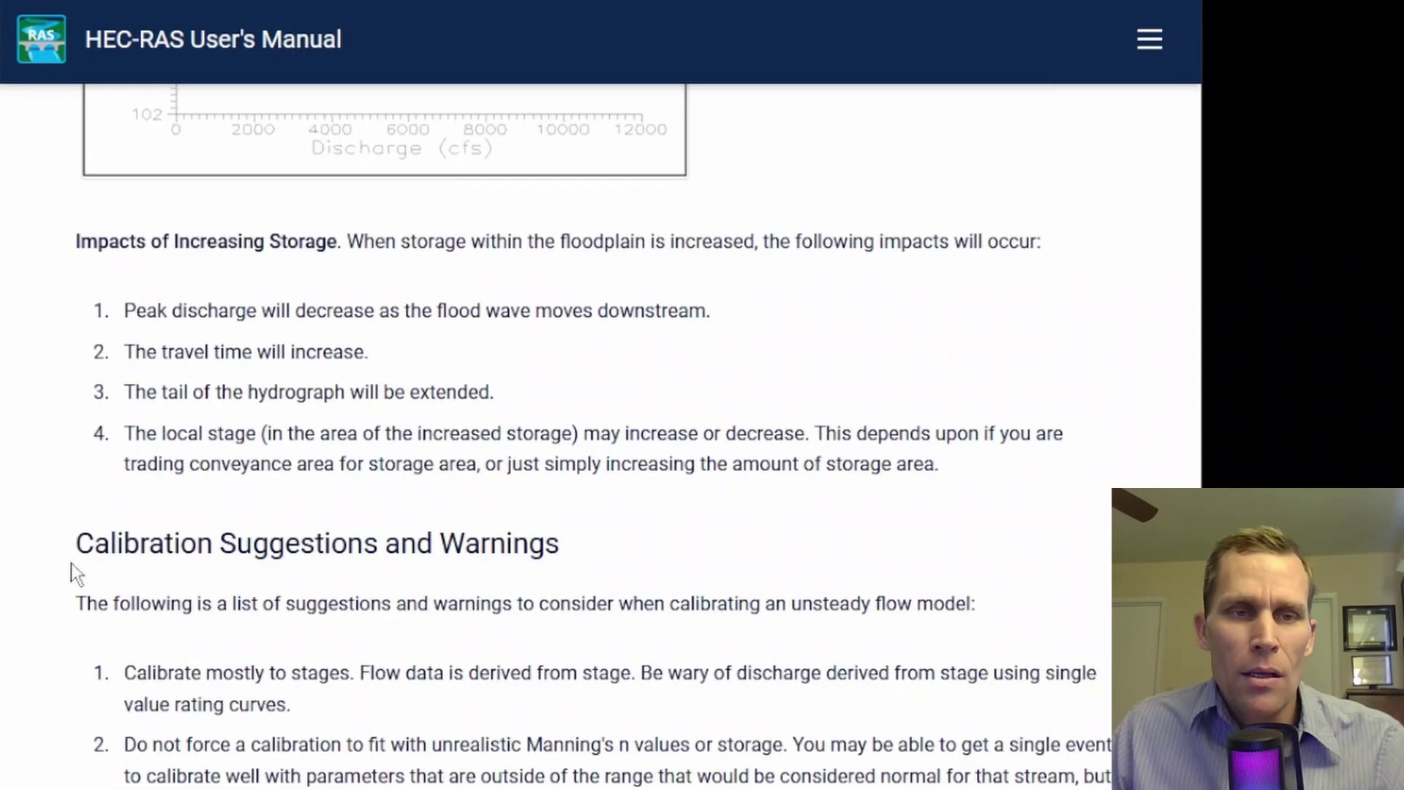
left_click_drag(95, 237, 352, 240)
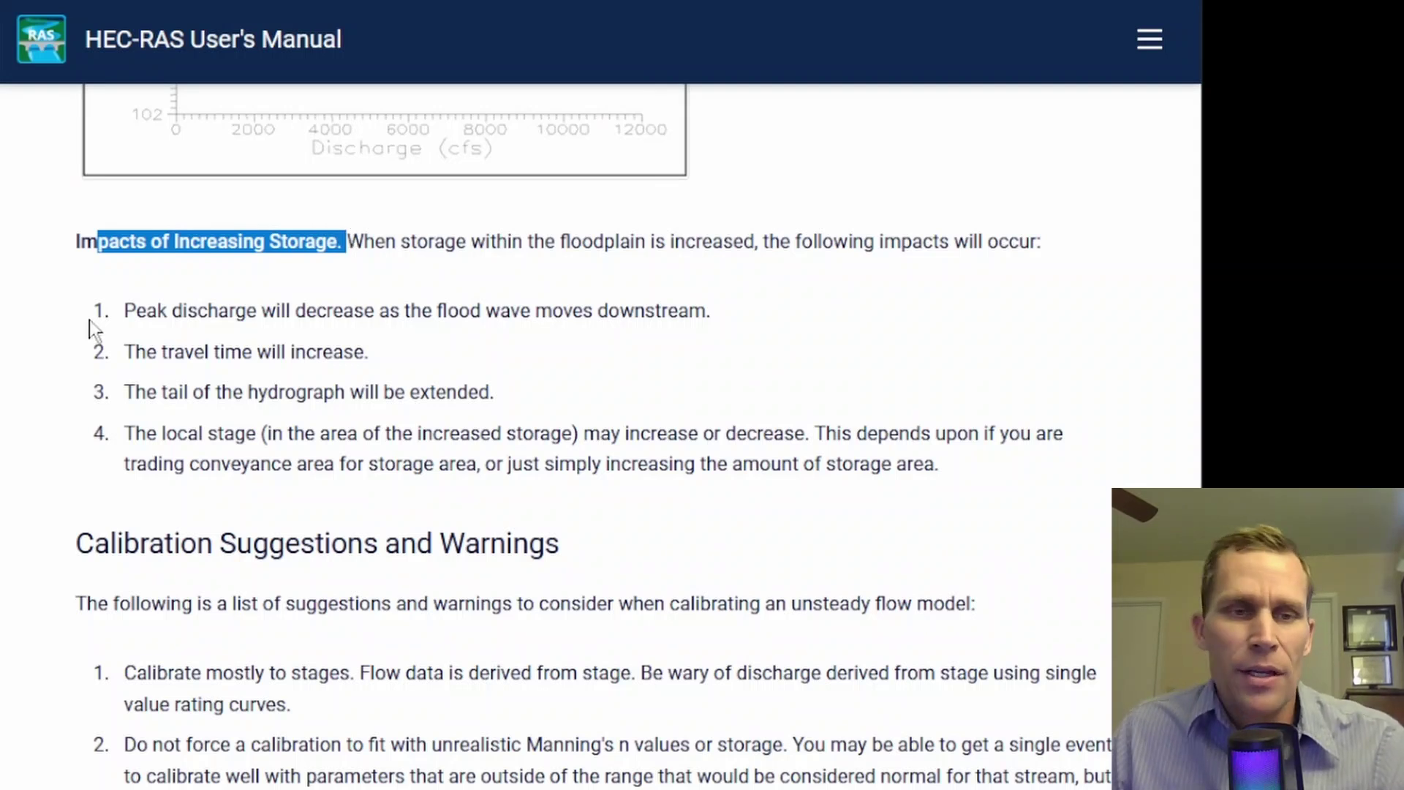
left_click(46, 344)
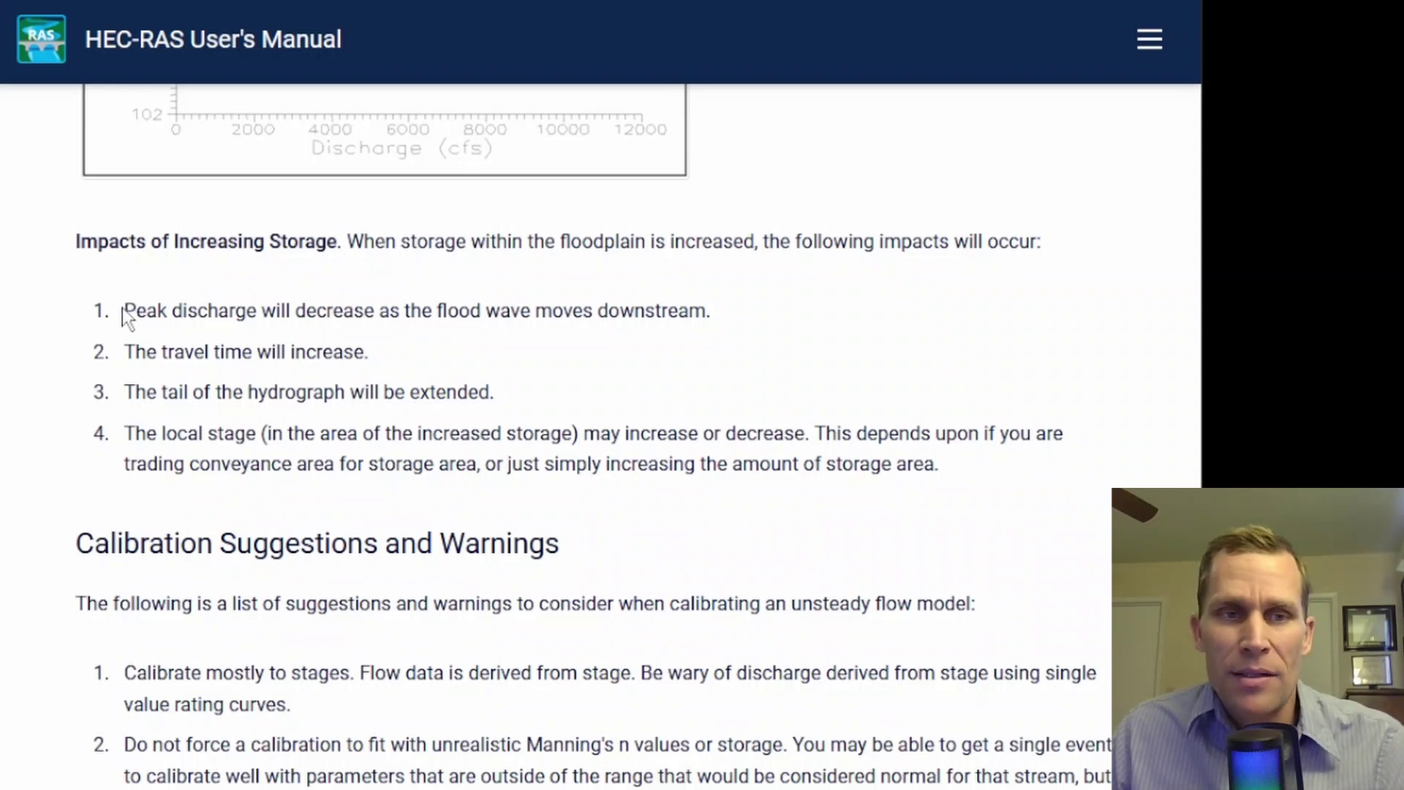
left_click_drag(121, 307, 444, 313)
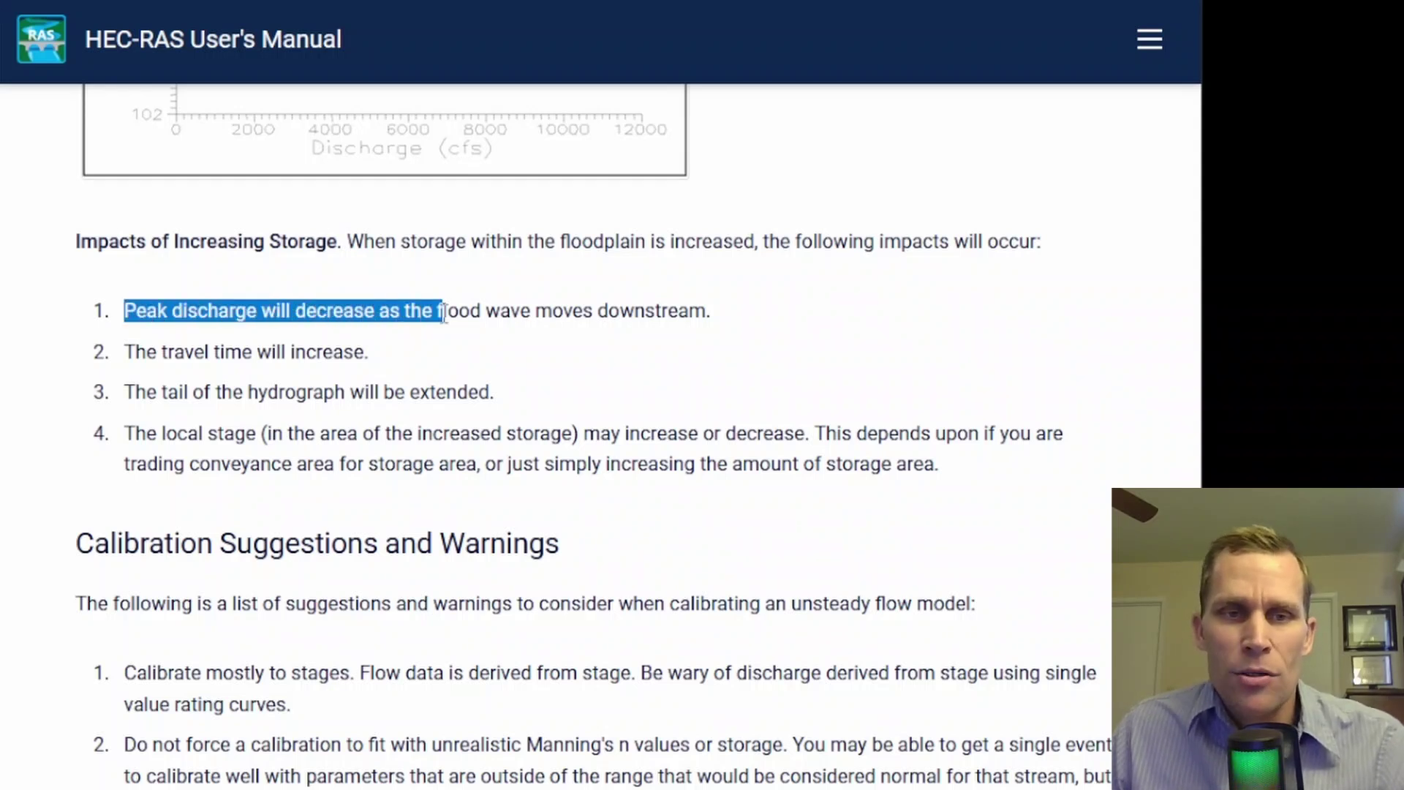
left_click_drag(149, 352, 333, 352)
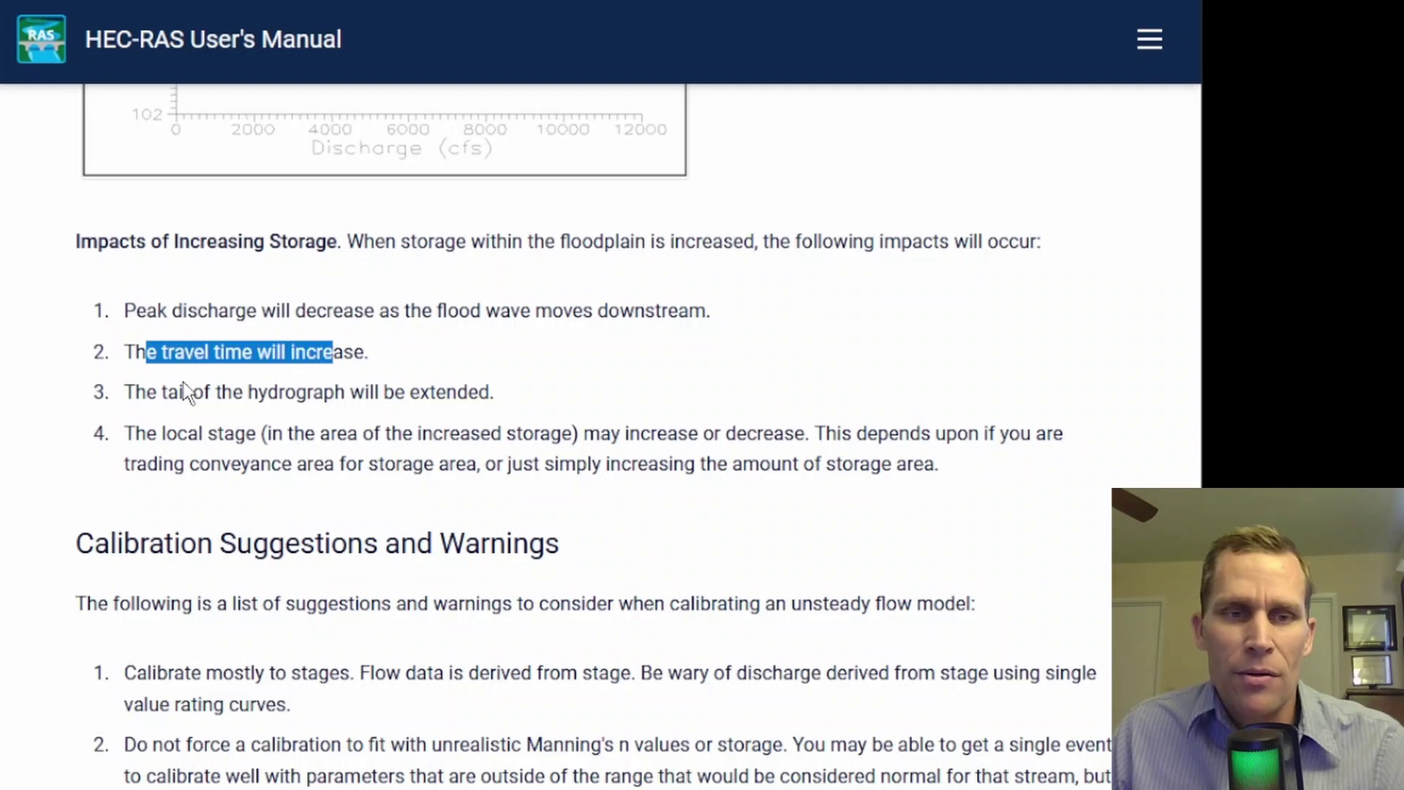
left_click_drag(125, 393, 430, 395)
left_click(626, 386)
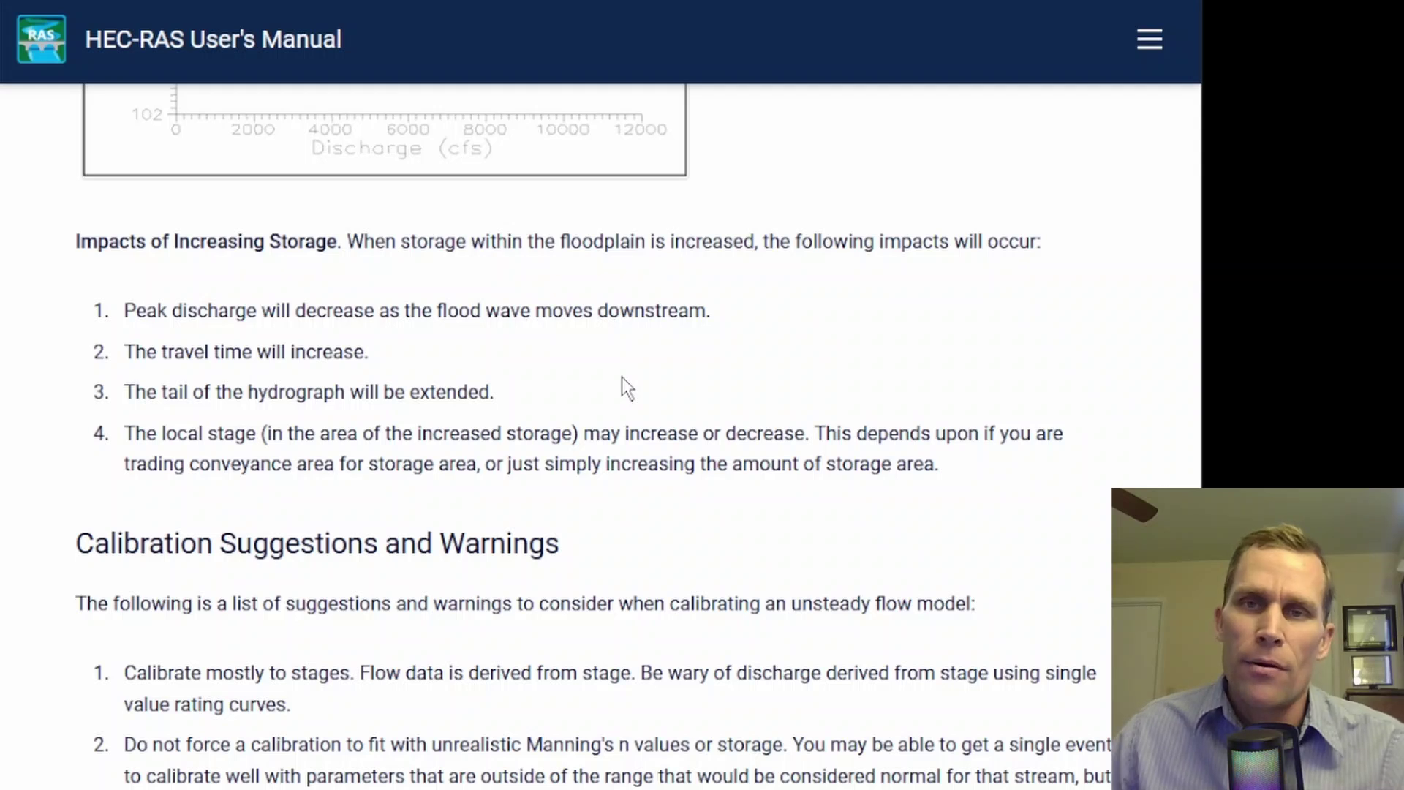
- Highlight suggestions on unrealistic Manning's n, calibrating mostly to stages, and 10 meter DEM data
scroll(607, 372, "down", 3)
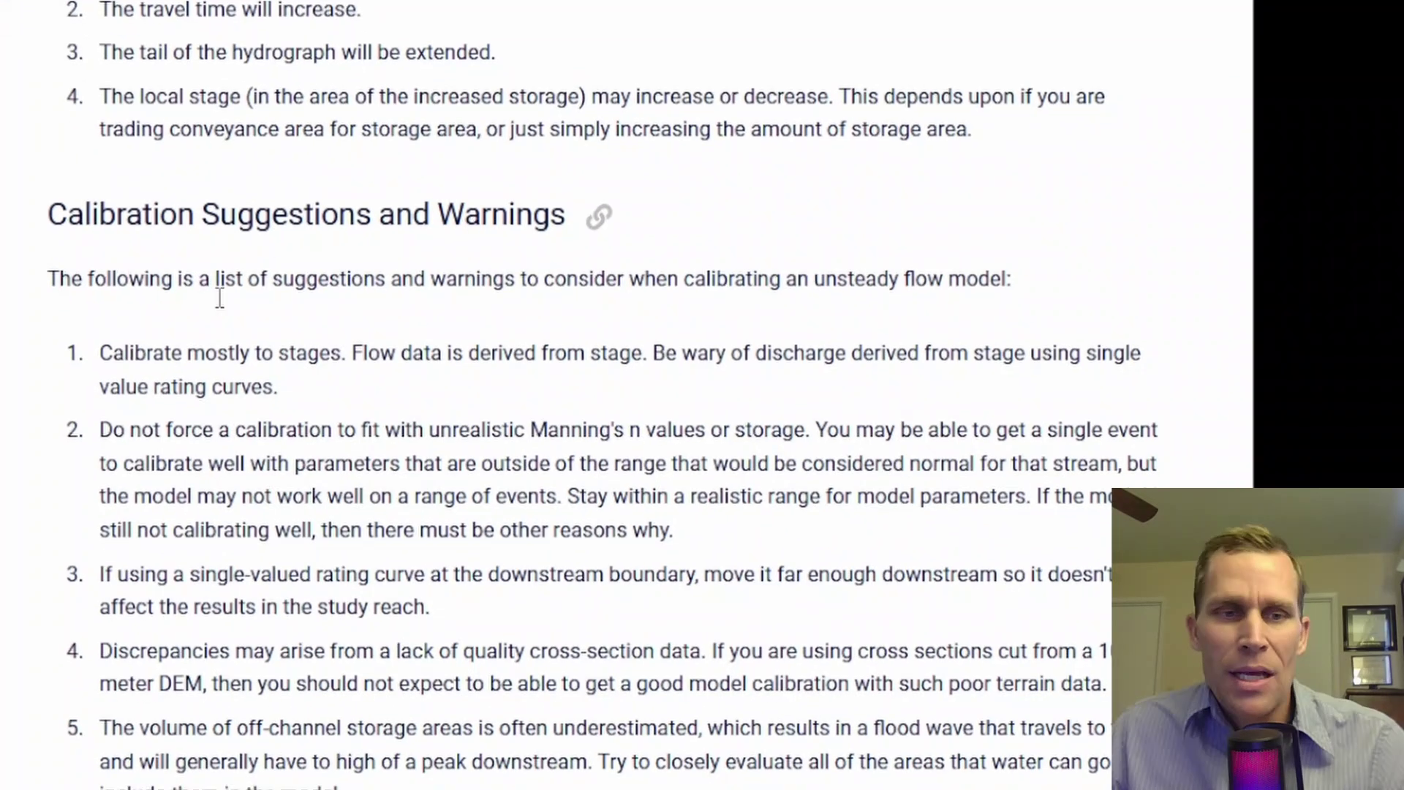
left_click_drag(108, 430, 634, 462)
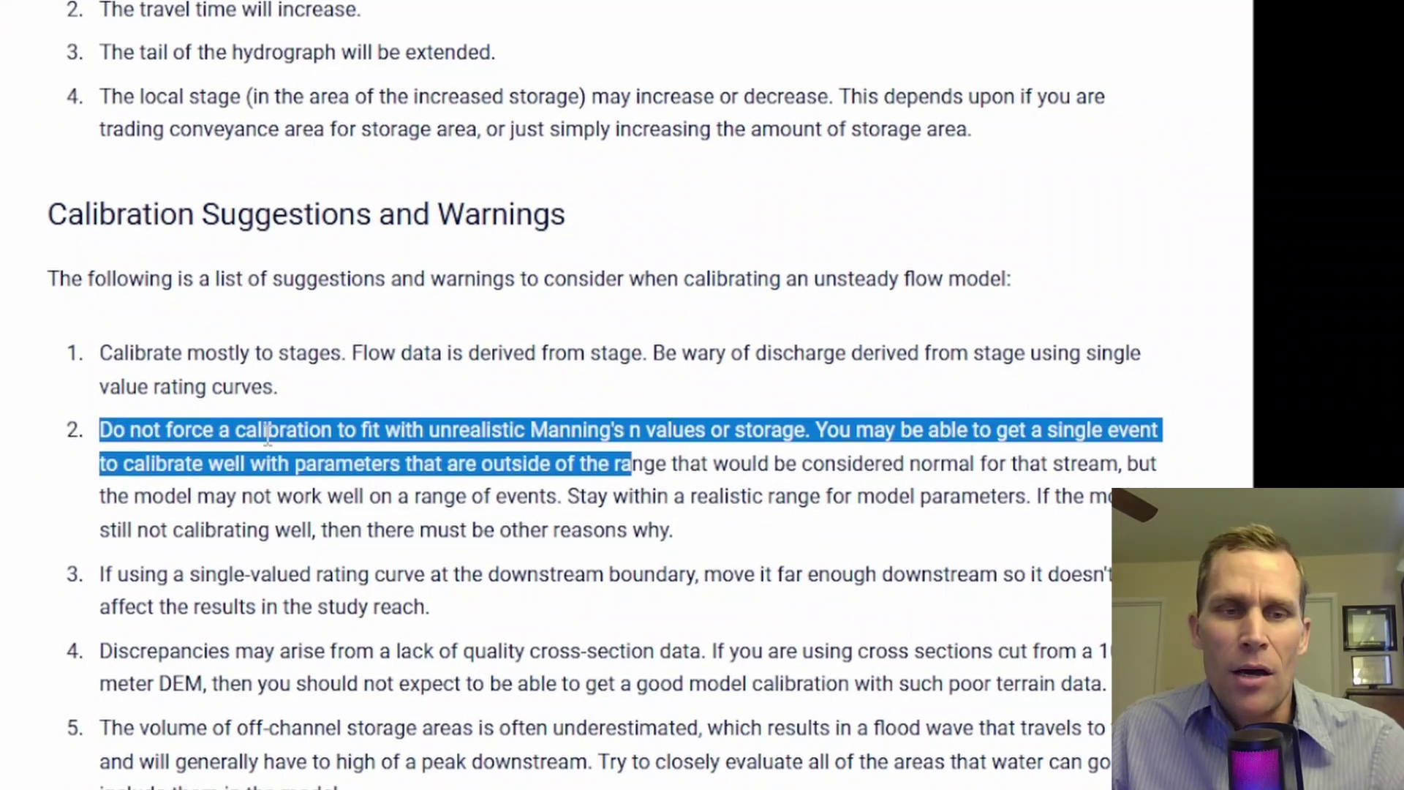
left_click(9, 441)
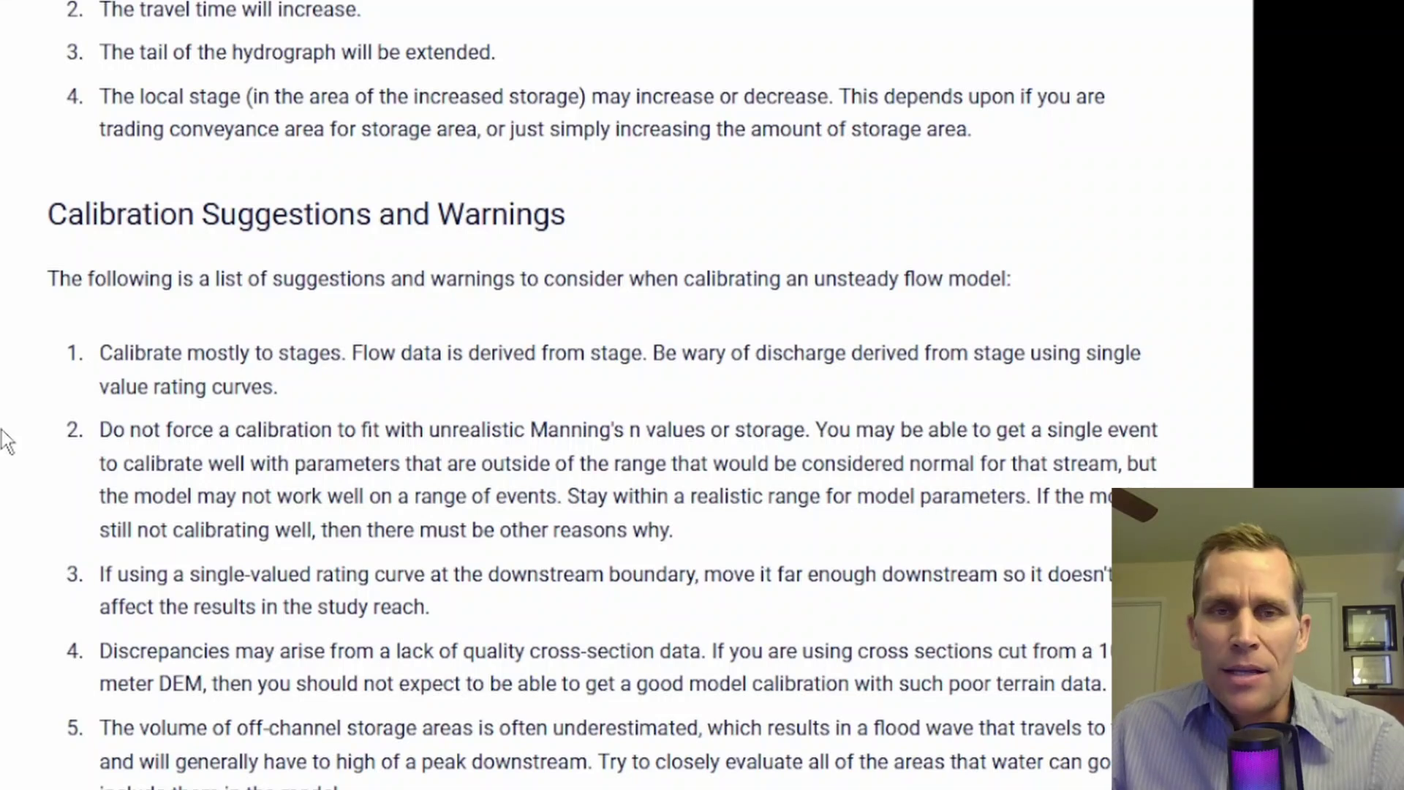
scroll(6, 442, "down", 2)
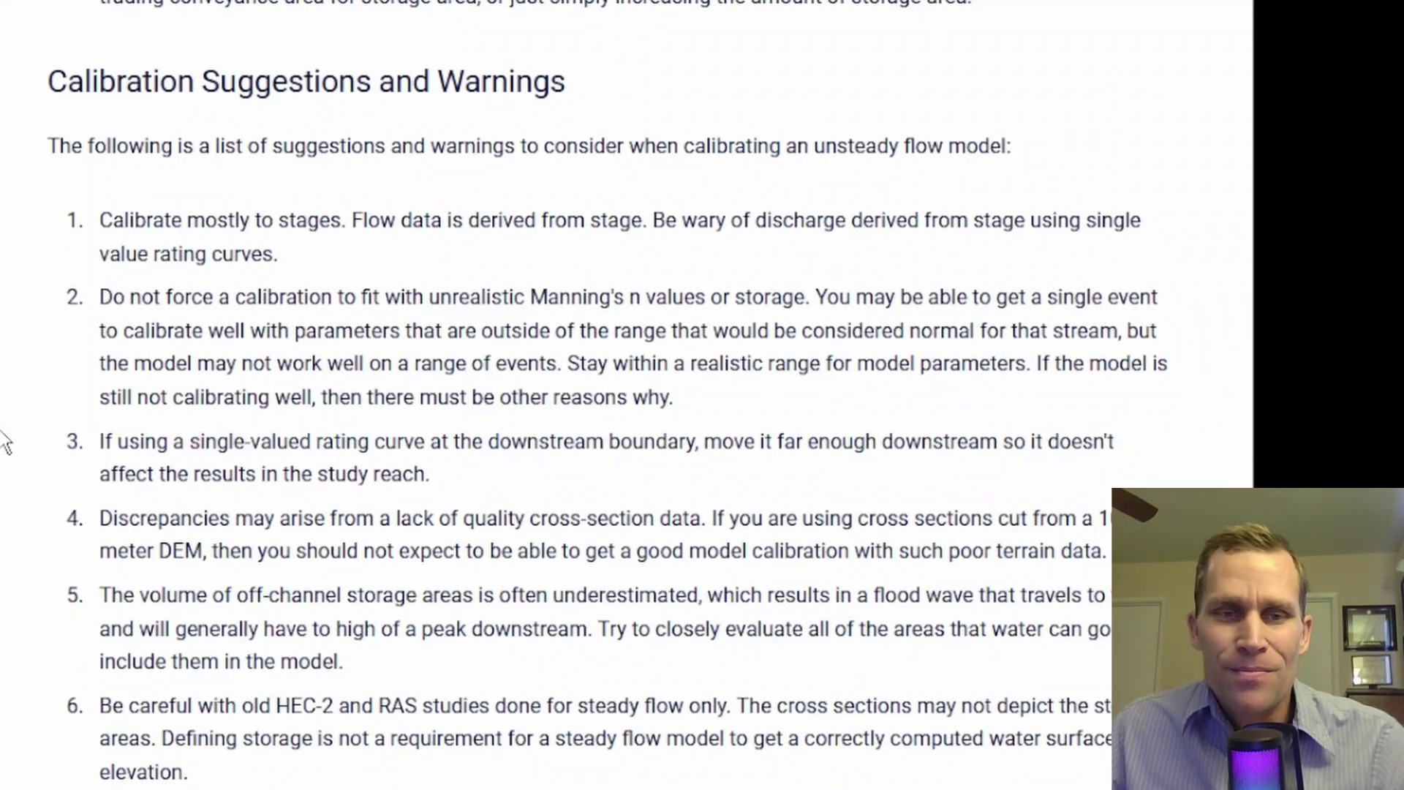
scroll(6, 442, "down", 1)
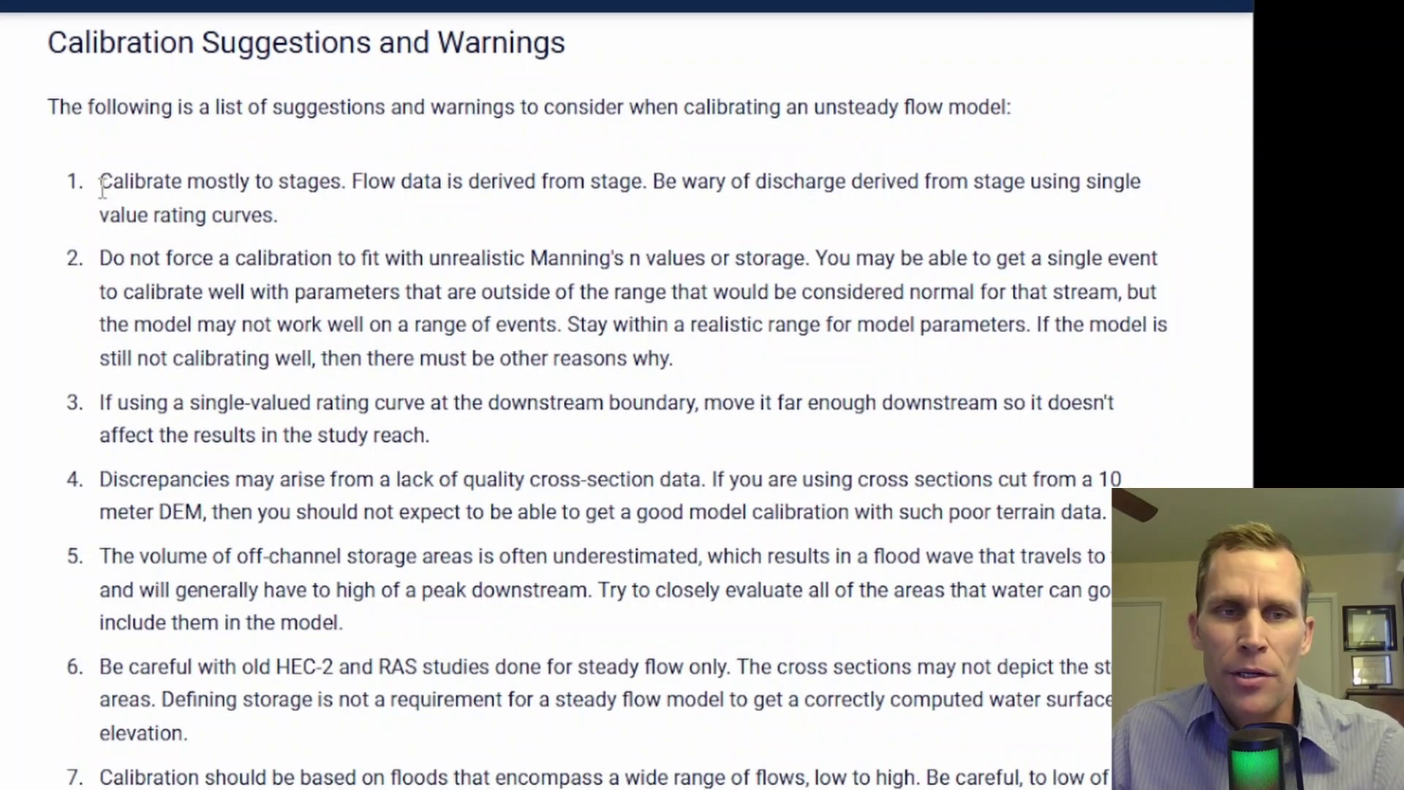
left_click_drag(101, 188, 349, 192)
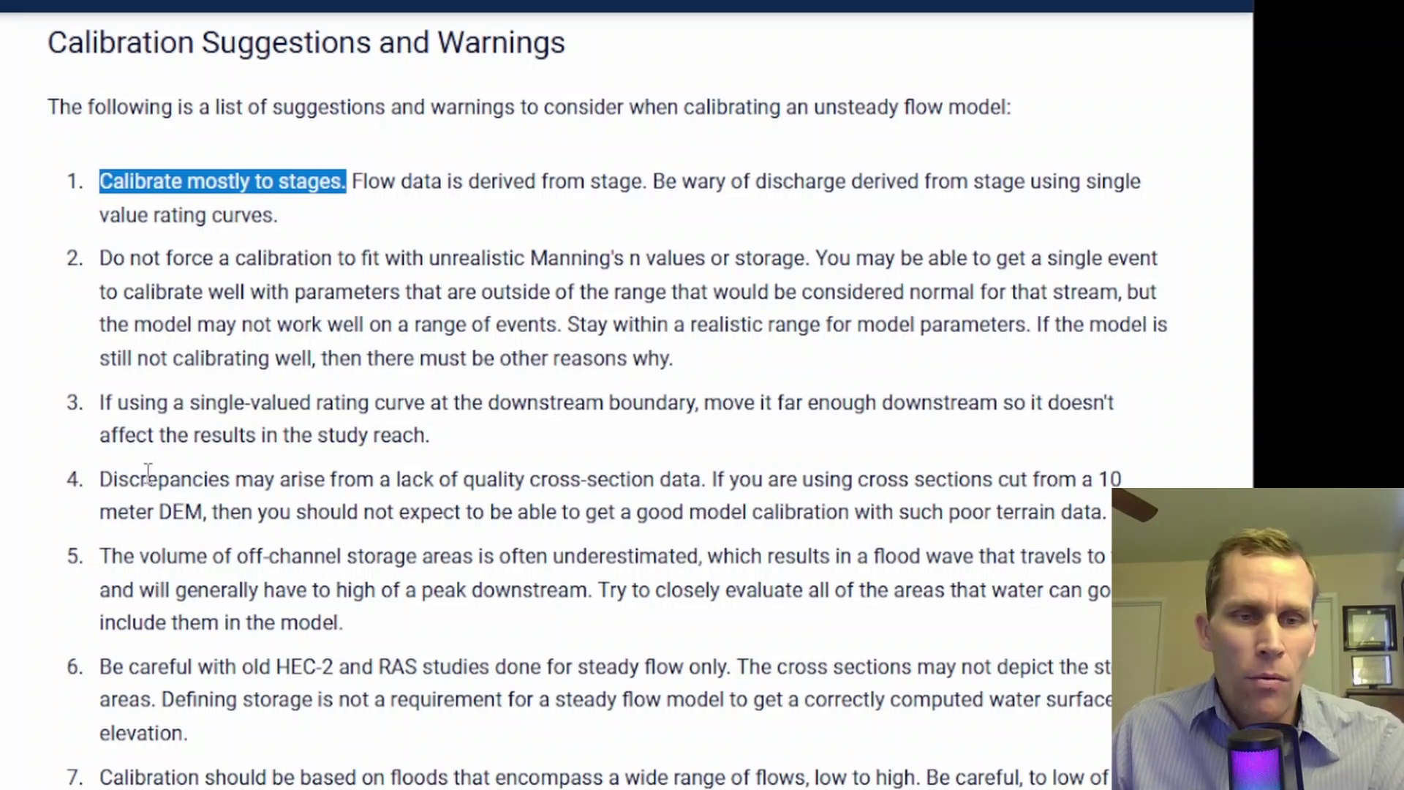
left_click_drag(158, 511, 300, 519)
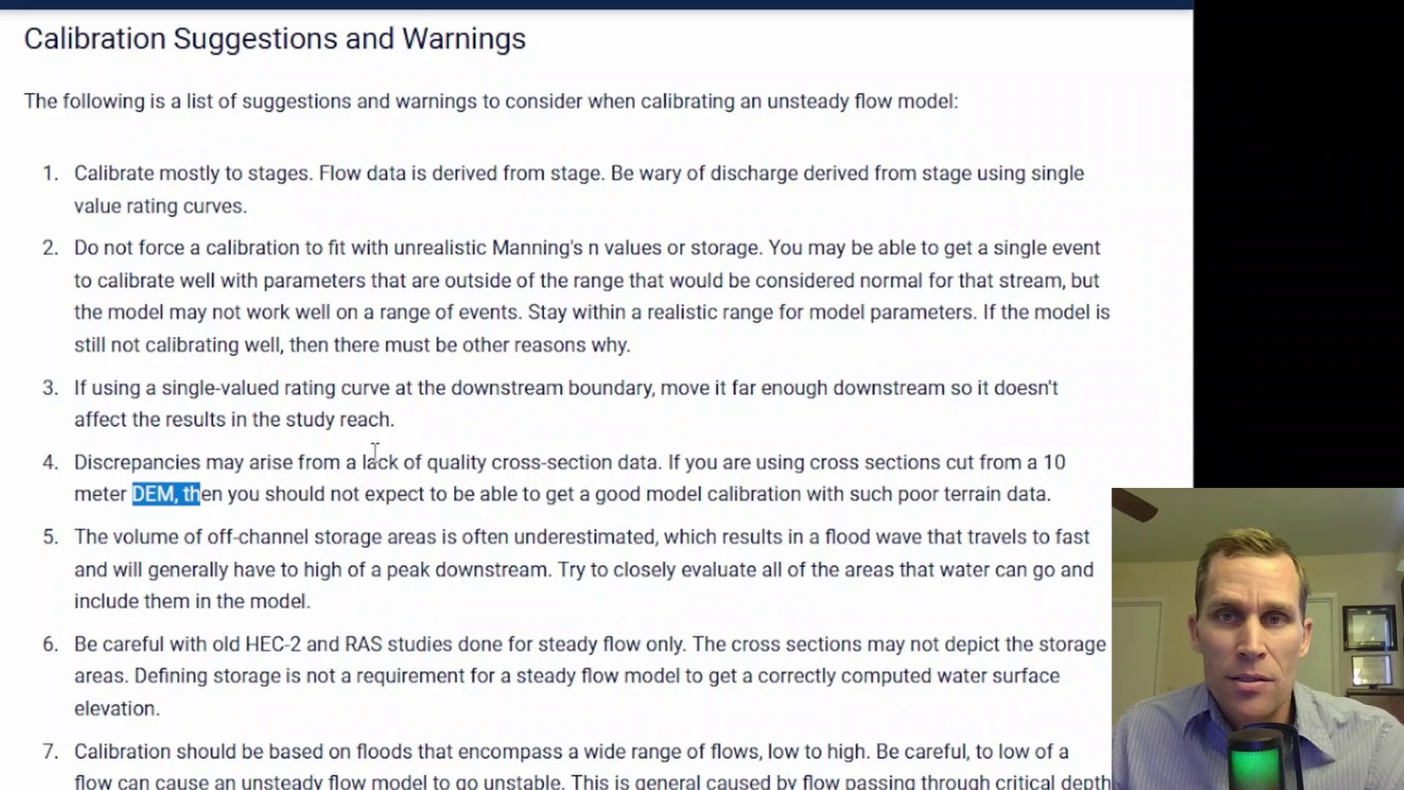
- Highlight suggestions on off-channel storage, old HEC-2 studies, wide-ranging floods, and unique flood events
scroll(224, 461, "down", 2)
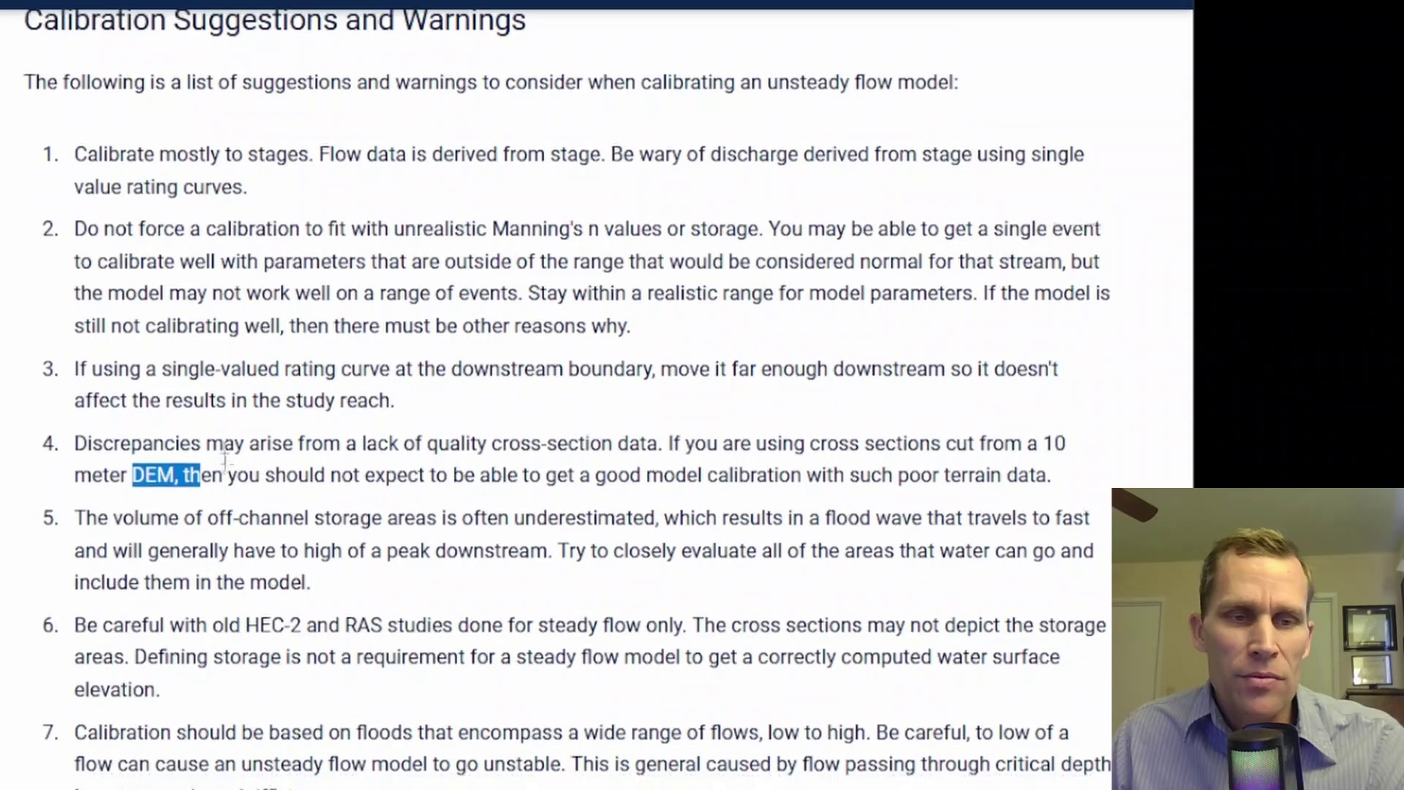
left_click_drag(89, 412, 657, 402)
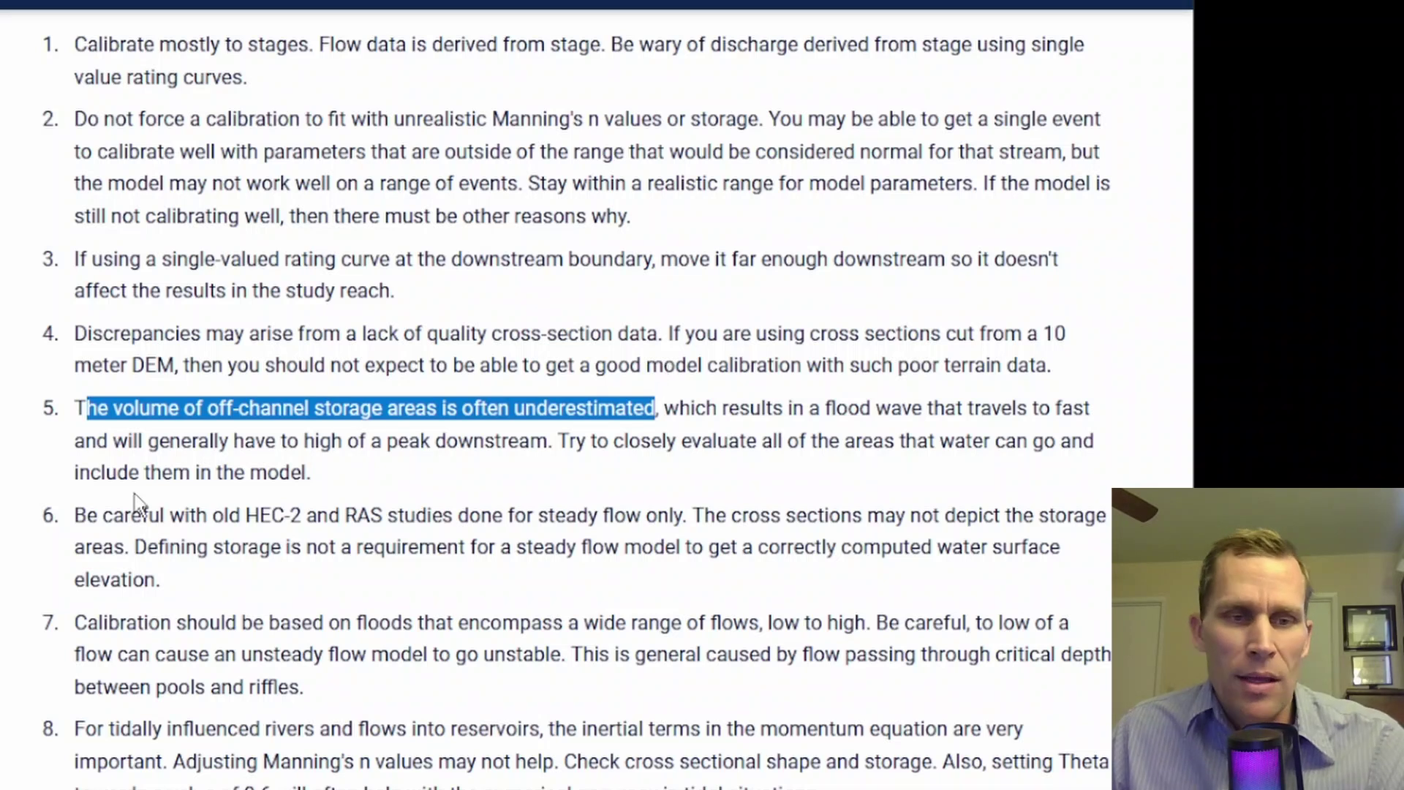
left_click_drag(79, 516, 490, 531)
left_click(489, 527)
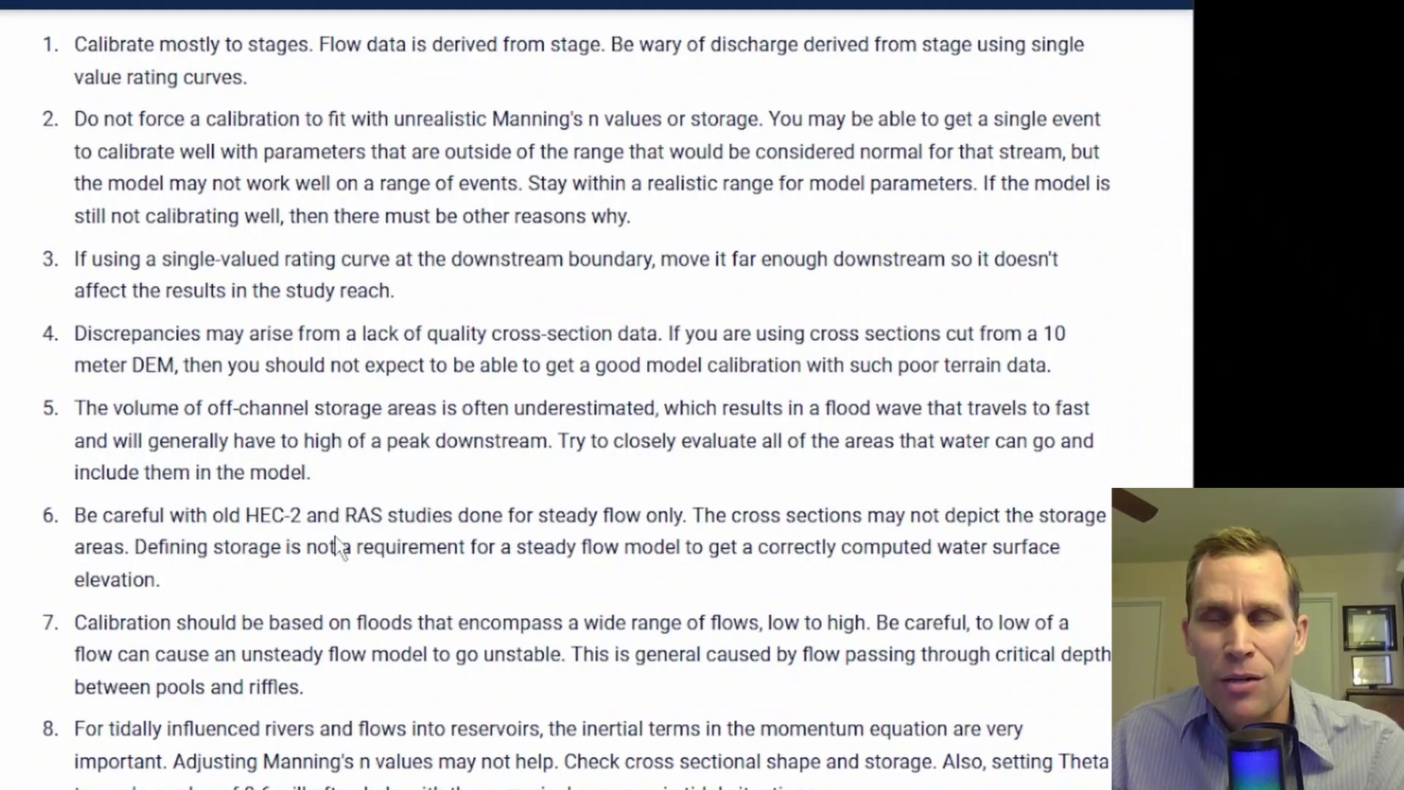
scroll(339, 547, "down", 2)
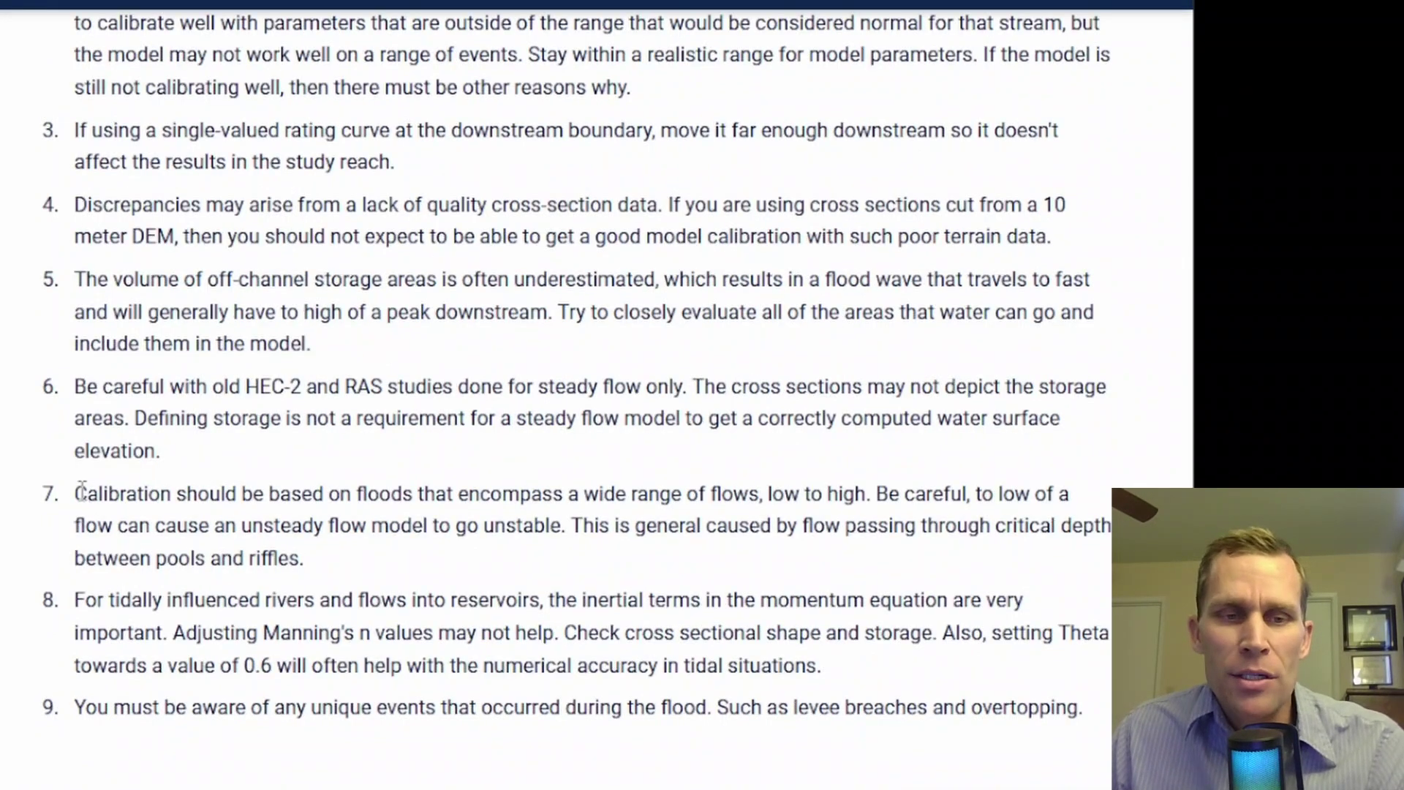
left_click_drag(81, 490, 697, 495)
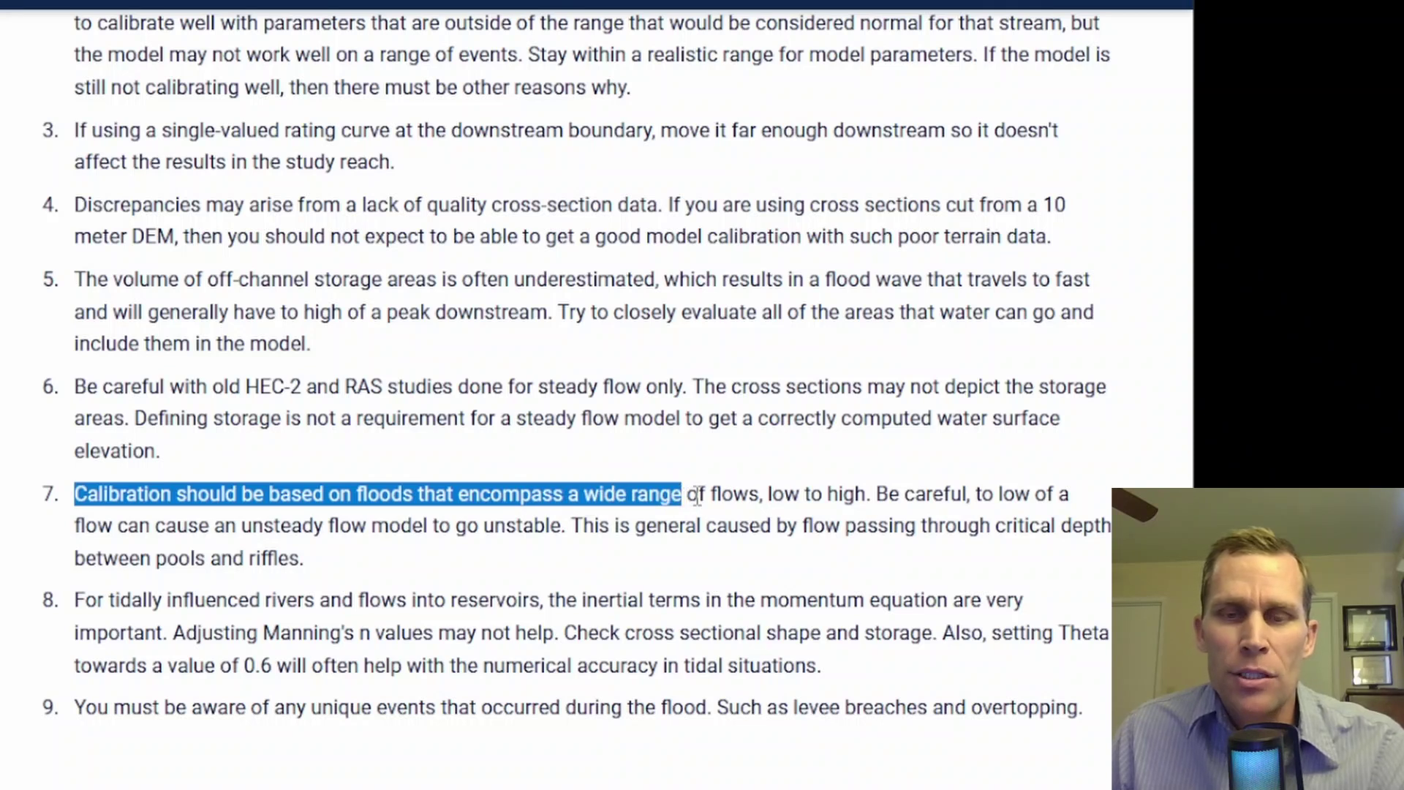
left_click(720, 494)
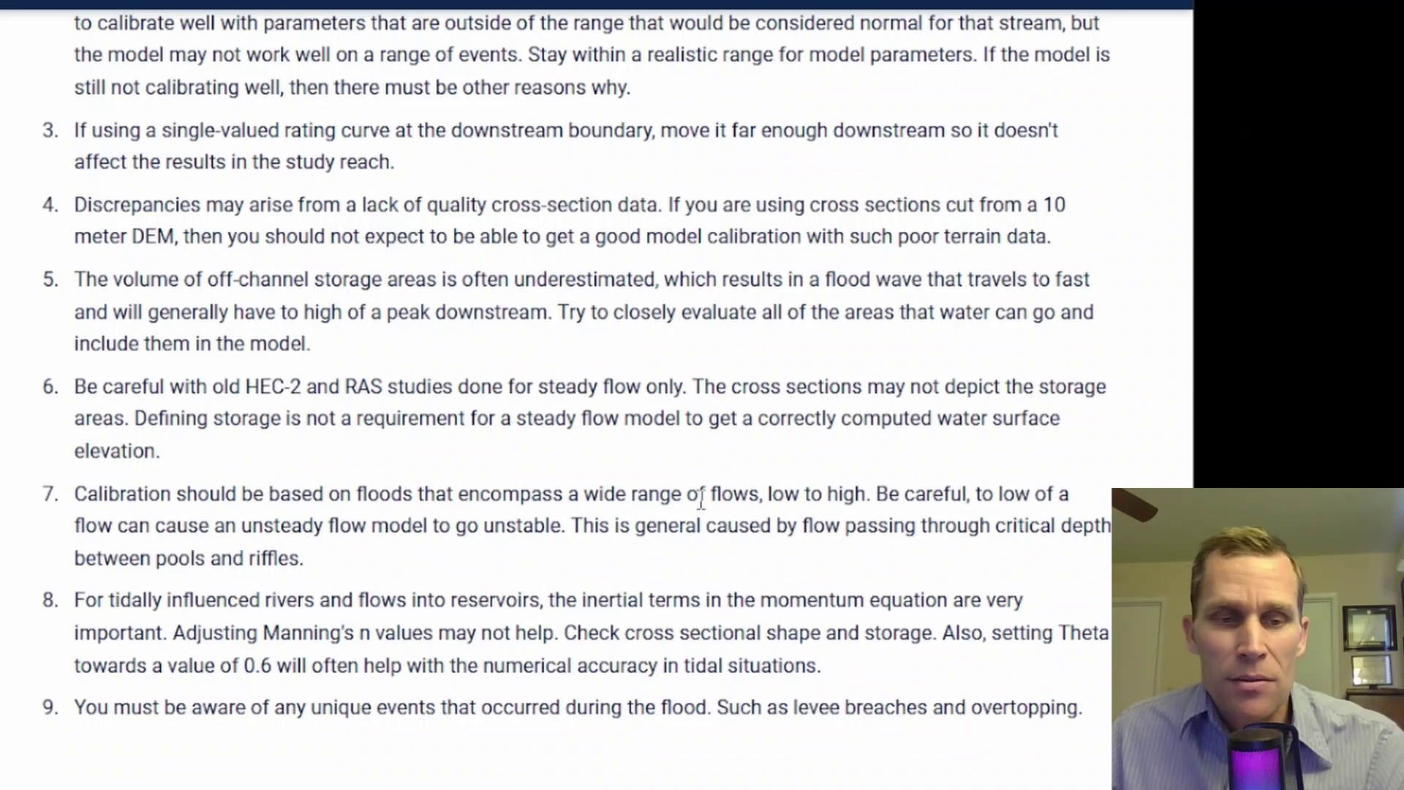
left_click_drag(165, 707, 1078, 713)
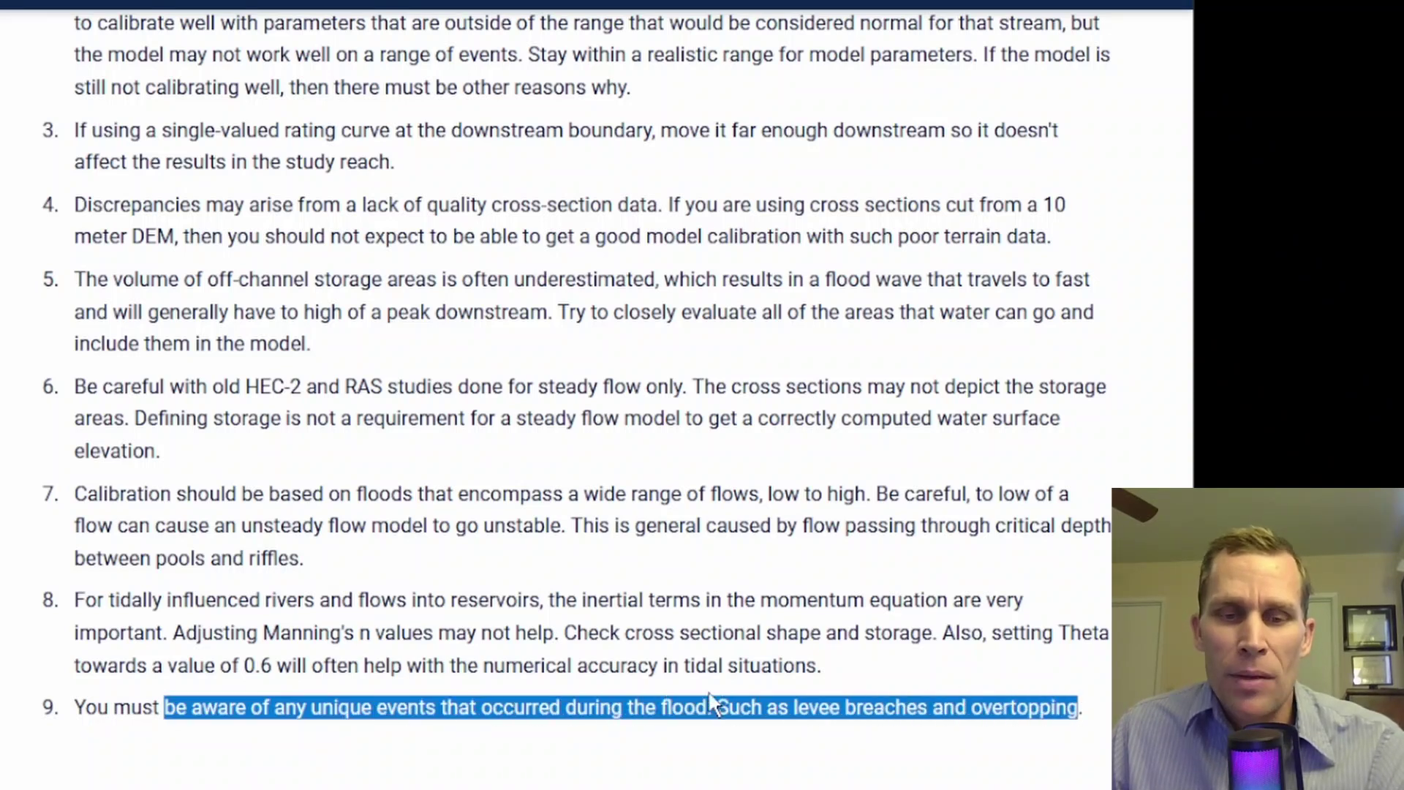
left_click(461, 710)
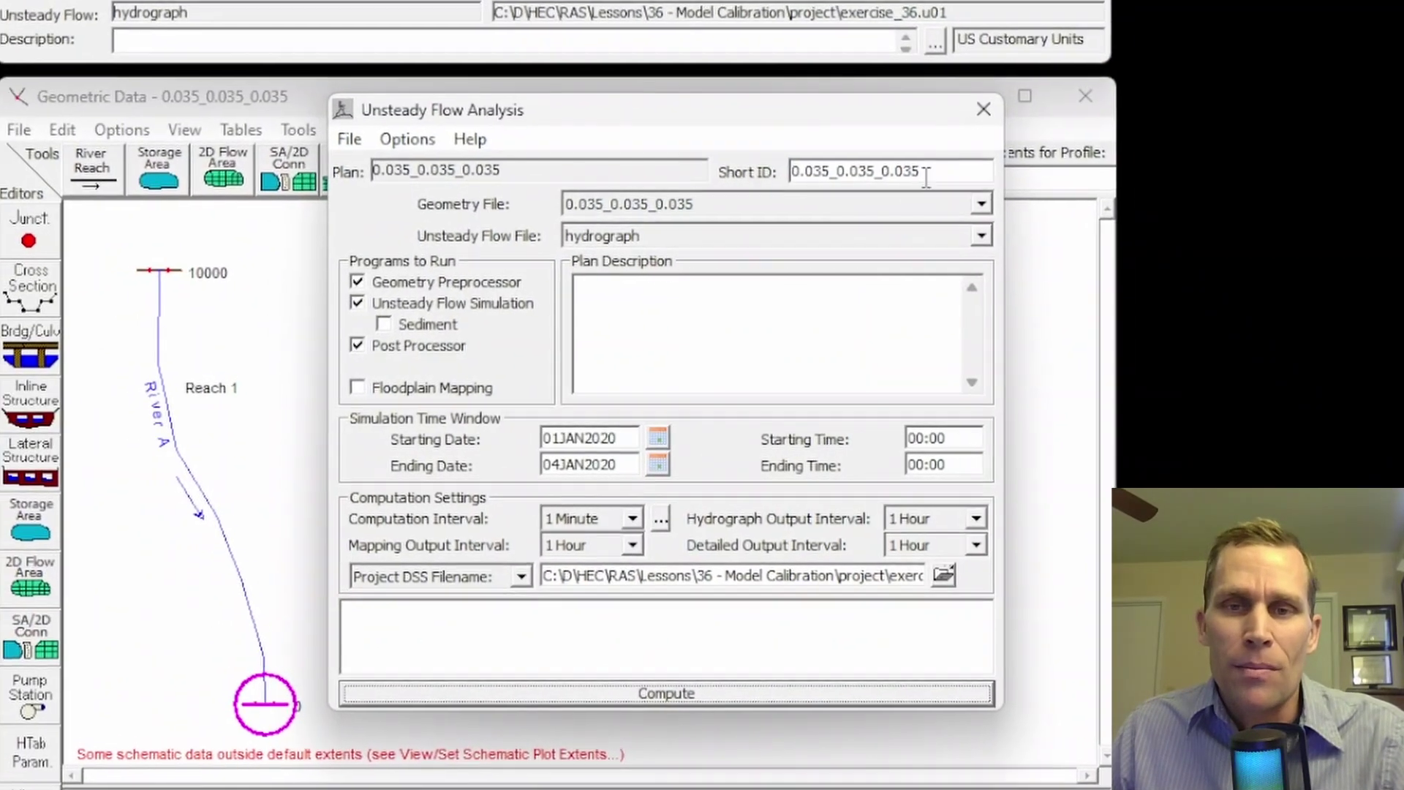
- Close the Unsteady Flow Analysis window to reveal River A's geometric schematic
left_click(1000, 107)
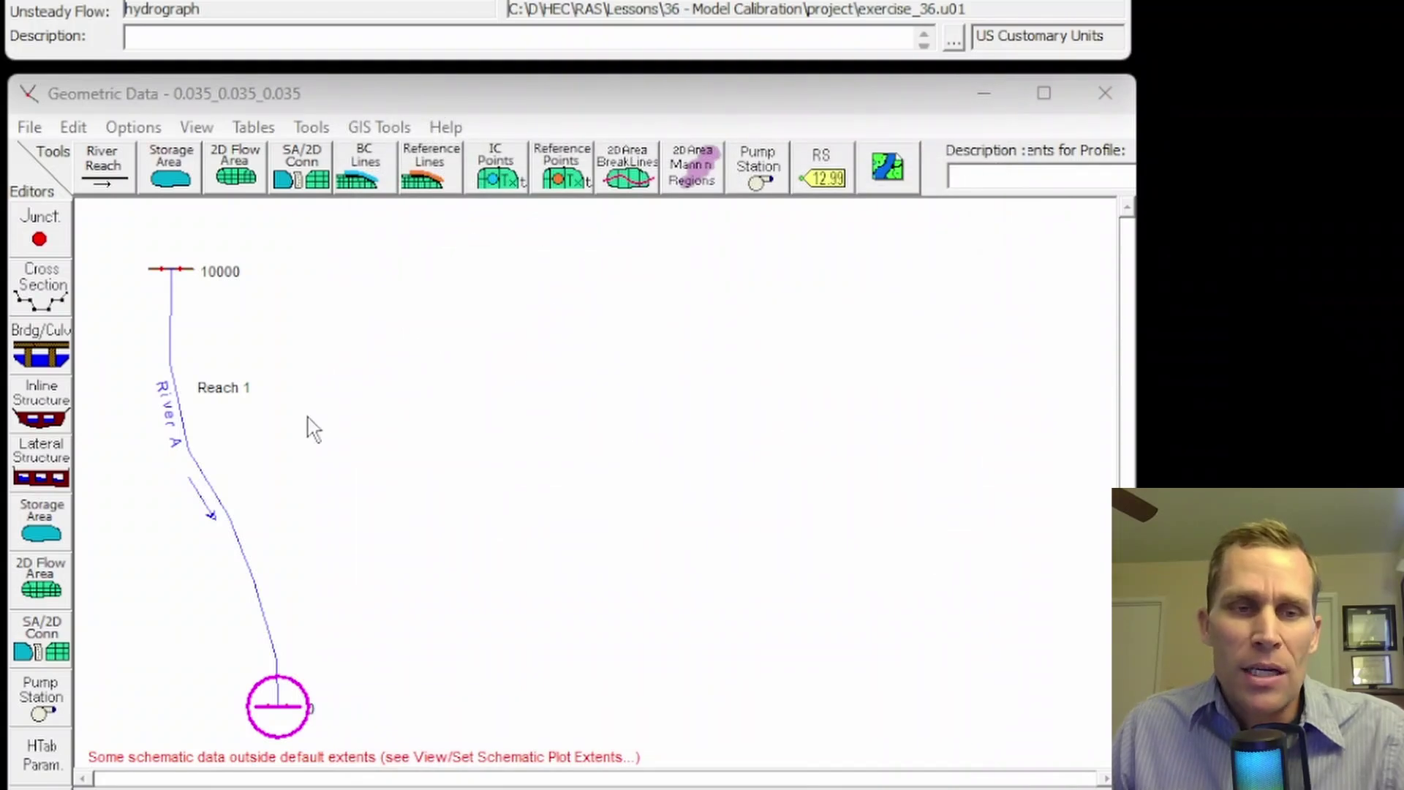